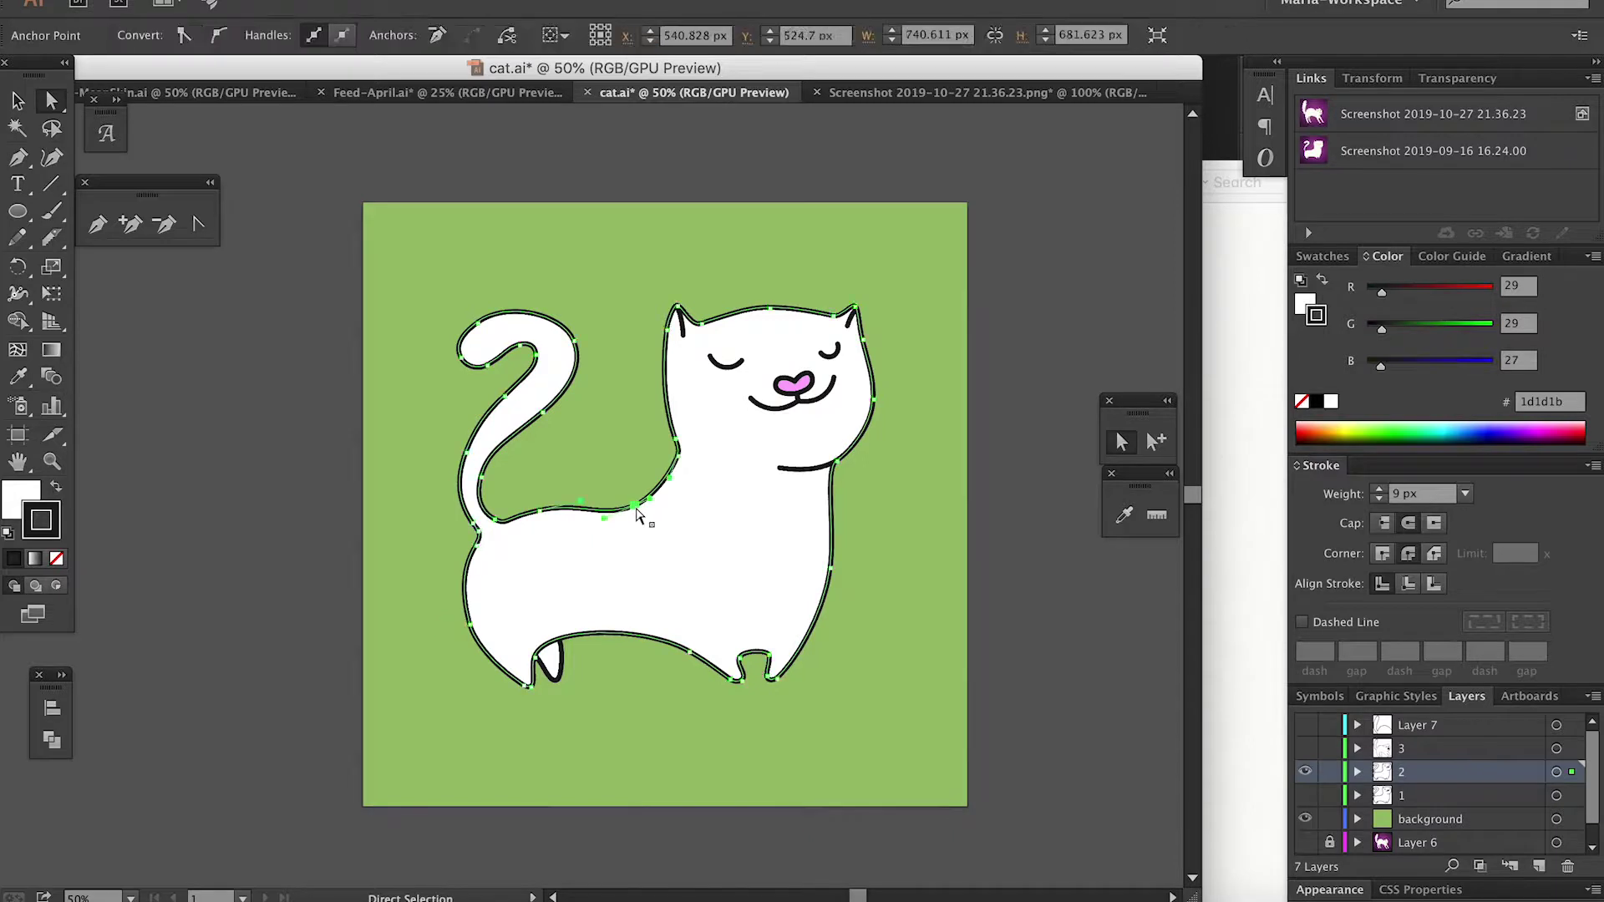
On layer 2, nudge the anchor points where the cat's back meets the neck and on the tail's lower edge
{"action": "left_click", "coordinate": [638, 505]}
{"action": "left_click", "coordinate": [543, 412]}
{"action": "left_click_drag", "start_coordinate": [543, 413], "coordinate": [541, 410]}
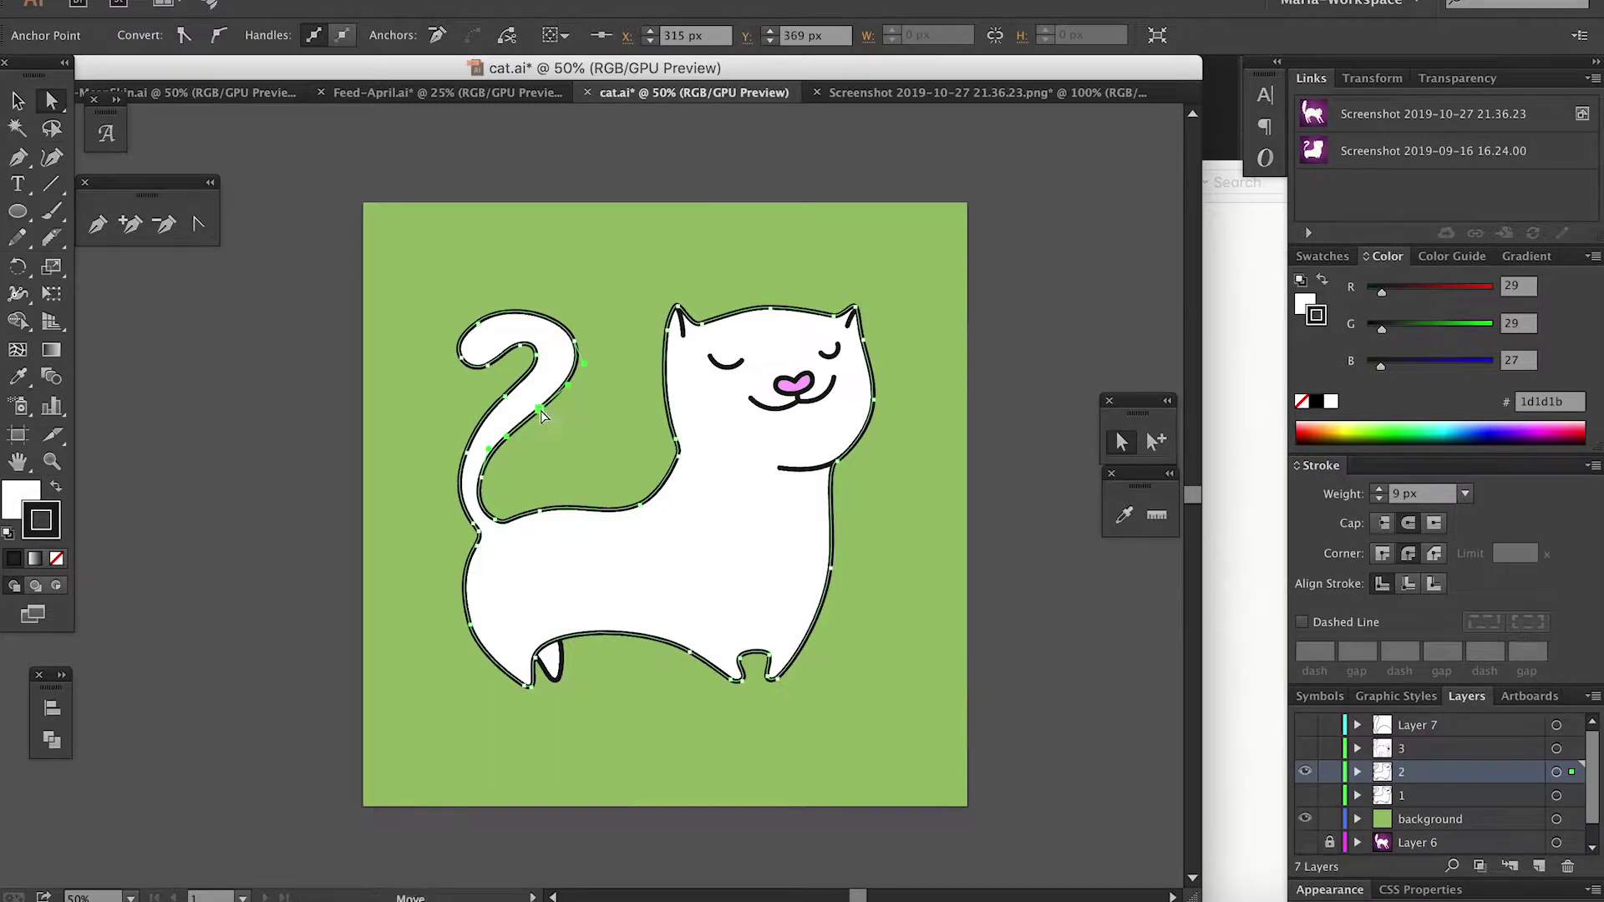
Show layer 1 and repeatedly toggle layer 2's visibility to compare the two calm cat drawings
{"action": "left_click", "coordinate": [1305, 795]}
{"action": "left_click", "coordinate": [1305, 773]}
{"action": "left_click", "coordinate": [1305, 772]}
{"action": "left_click", "coordinate": [1305, 773]}
{"action": "left_click", "coordinate": [1304, 773]}
{"action": "left_click", "coordinate": [1305, 773]}
{"action": "left_click", "coordinate": [1305, 773]}
{"action": "left_click", "coordinate": [1305, 773]}
{"action": "left_click", "coordinate": [1305, 773]}
{"action": "left_click", "coordinate": [1305, 773]}
{"action": "left_click", "coordinate": [1305, 773]}
{"action": "left_click", "coordinate": [1305, 773]}
{"action": "left_click", "coordinate": [1305, 772]}
{"action": "left_click", "coordinate": [1305, 773]}
{"action": "left_click", "coordinate": [1305, 773]}
{"action": "left_click", "coordinate": [1305, 773]}
{"action": "left_click", "coordinate": [1305, 773]}
{"action": "left_click", "coordinate": [1305, 773]}
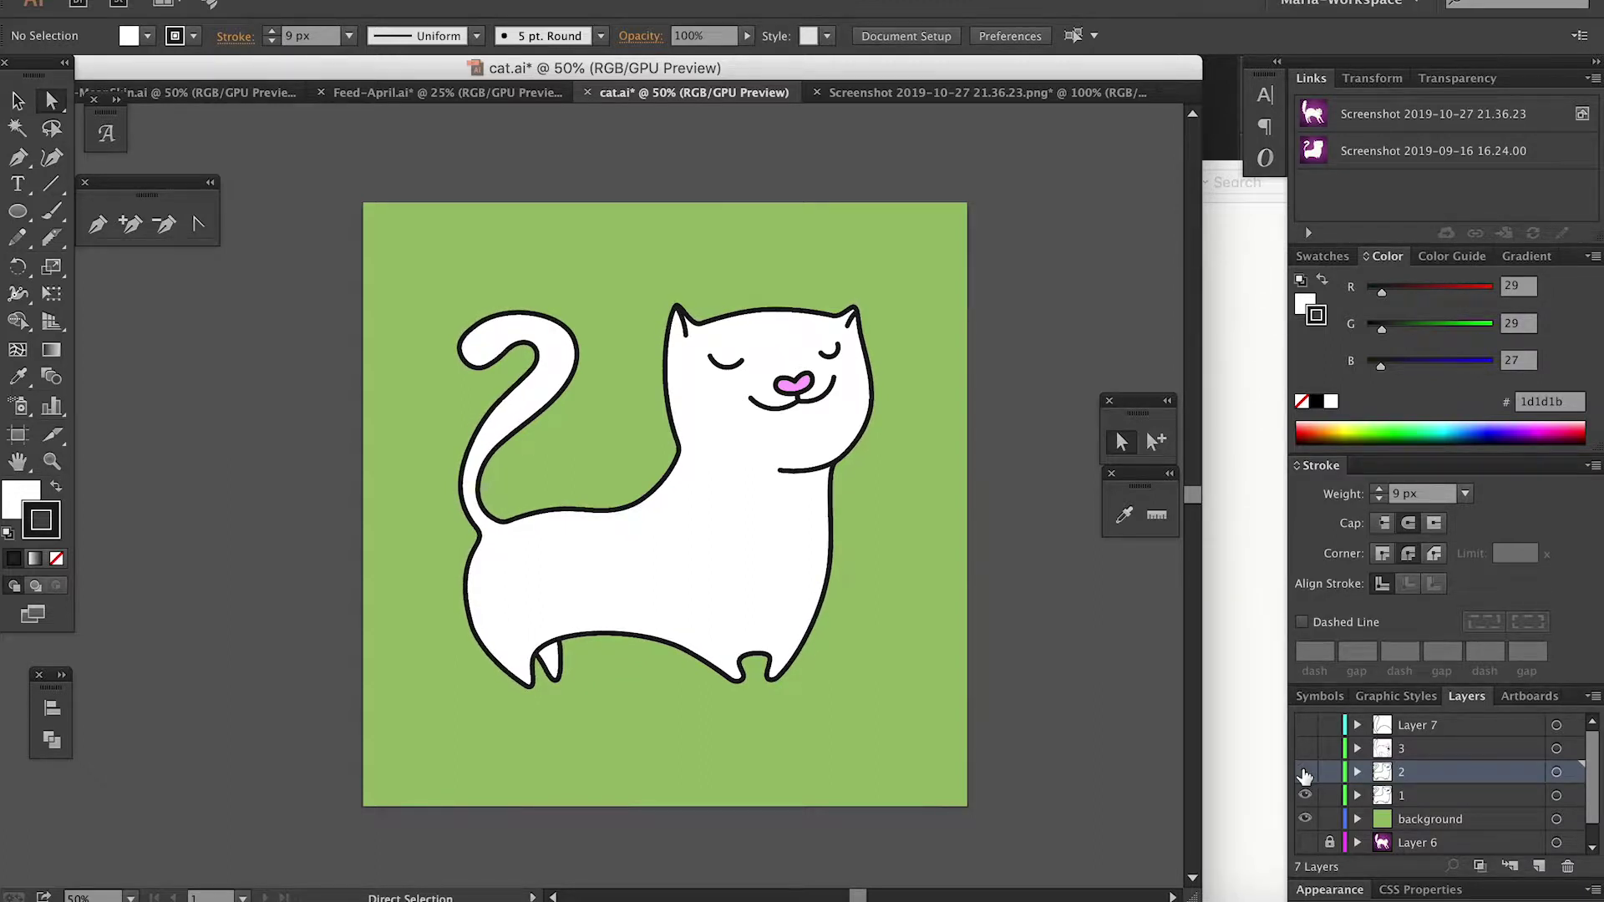
{"action": "left_click", "coordinate": [1305, 773]}
Move layer 2's anchor point on the tail's lower edge to about X 318 px, Y 372 px
{"action": "left_click", "coordinate": [539, 409]}
{"action": "left_click", "coordinate": [543, 414]}
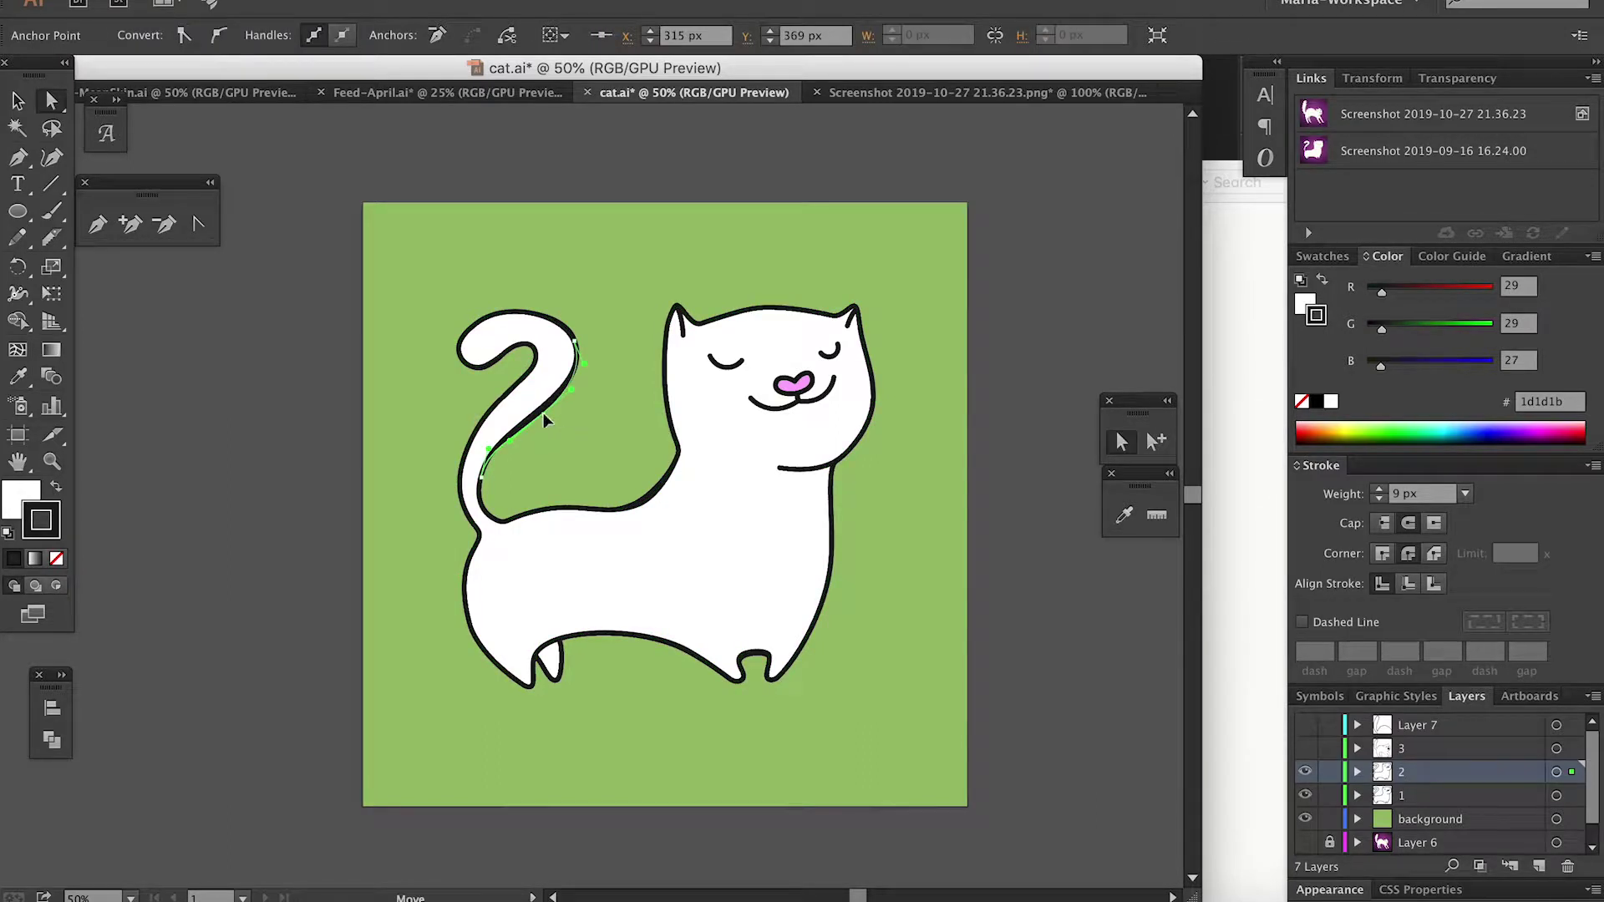
{"action": "left_click", "coordinate": [543, 413]}
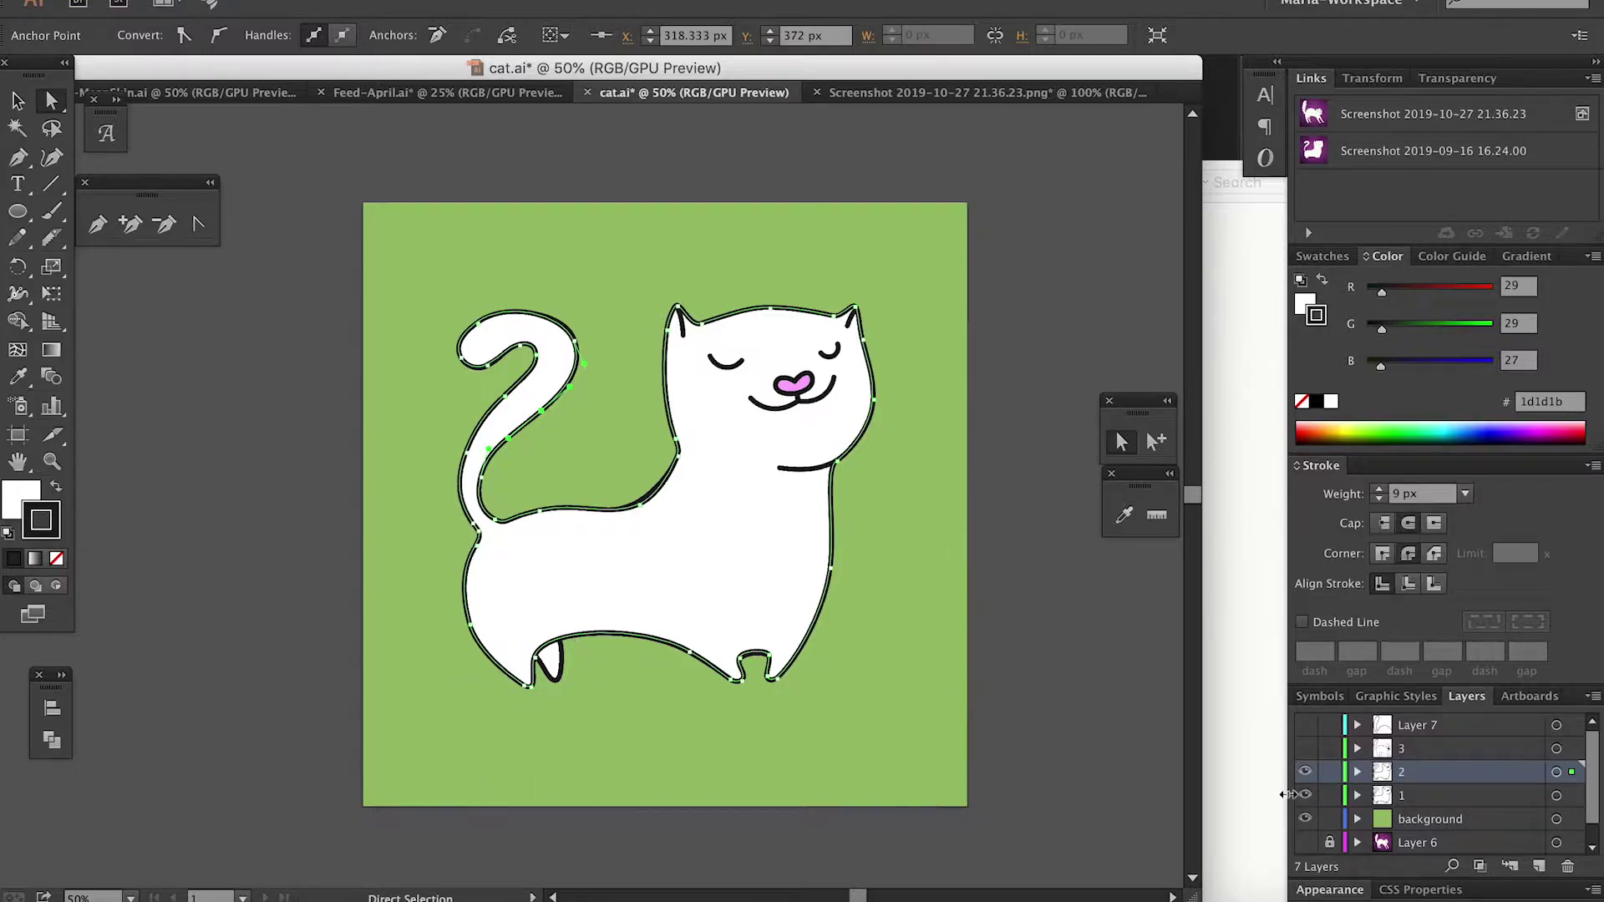
Review the frames one at a time by hiding layers 2 and 1, showing and hiding layer 3, and showing layer 1
{"action": "left_click", "coordinate": [1305, 771]}
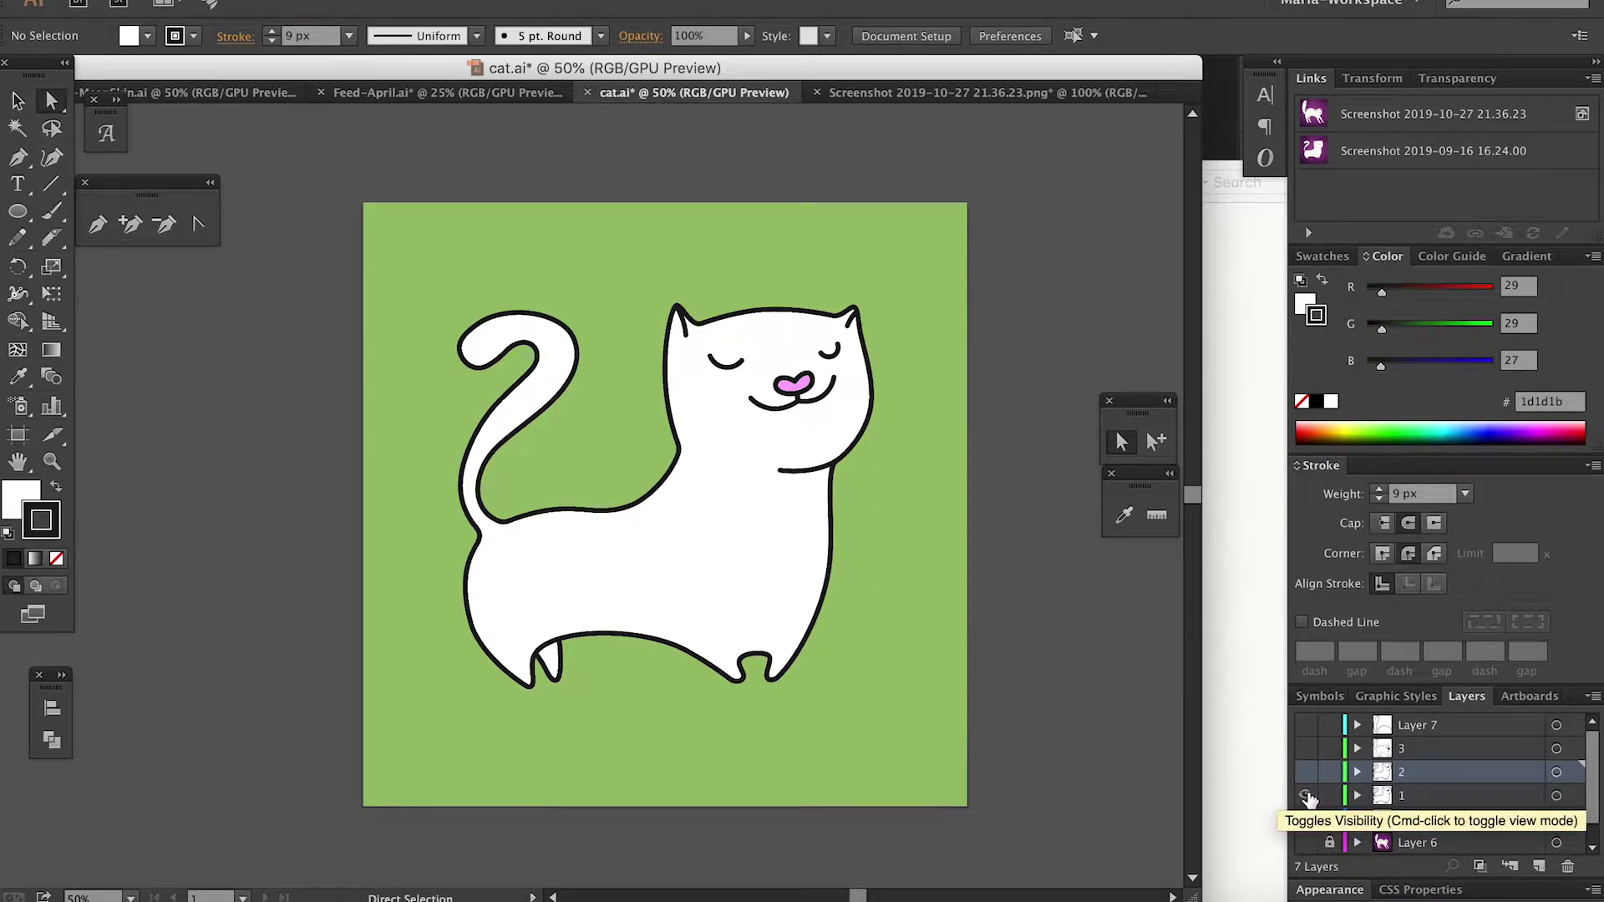
{"action": "left_click", "coordinate": [1306, 796]}
{"action": "left_click", "coordinate": [1305, 749]}
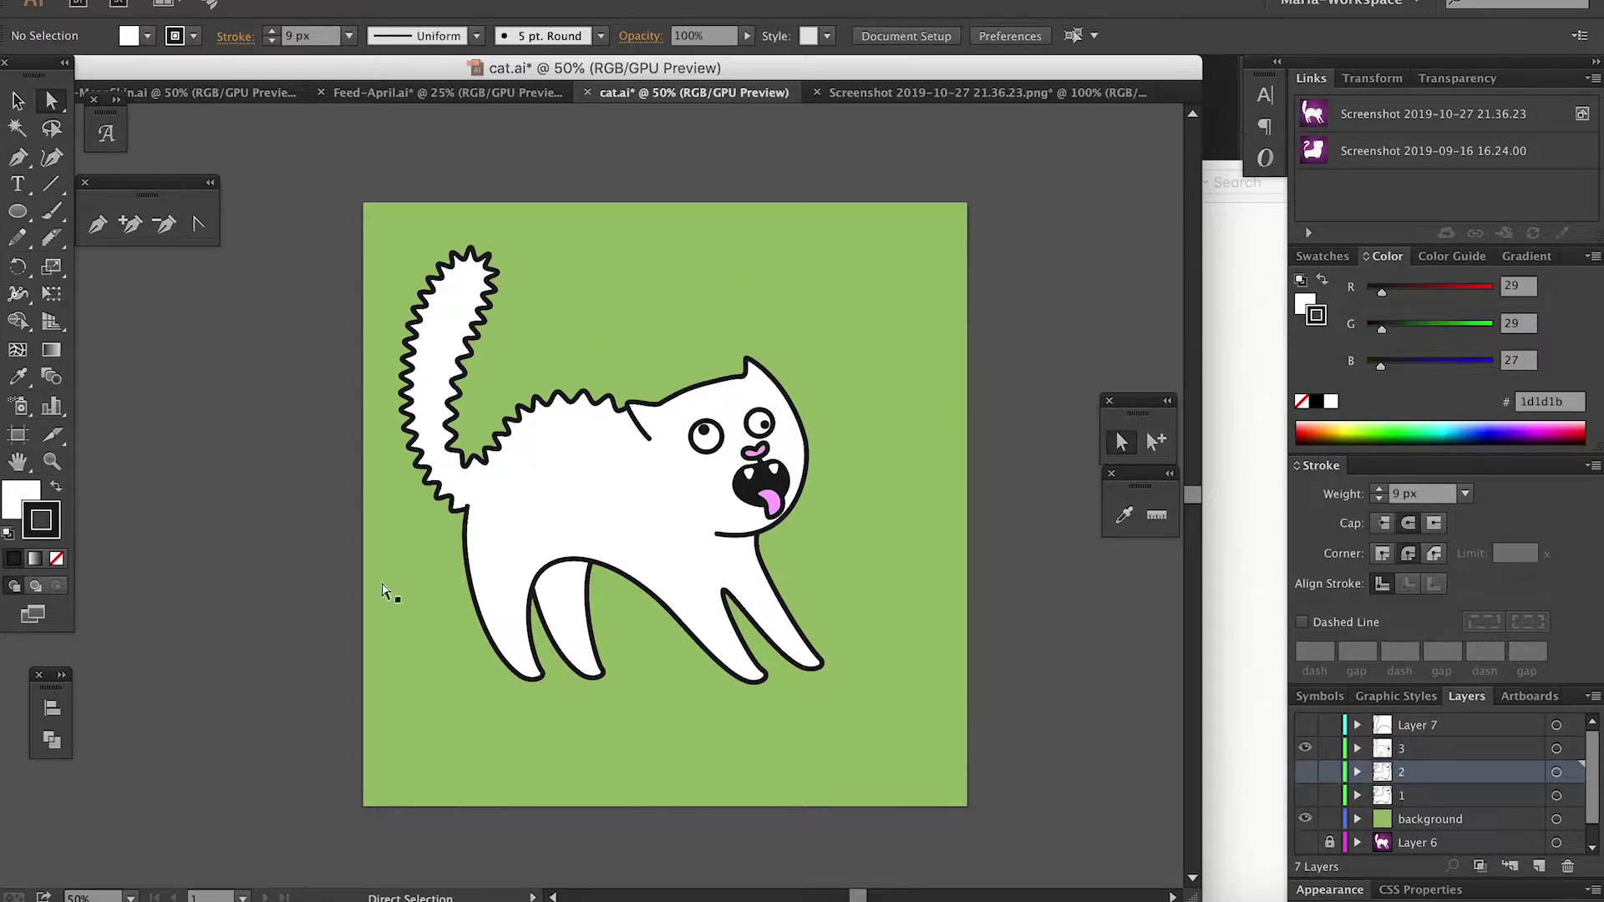
{"action": "left_click", "coordinate": [1306, 749]}
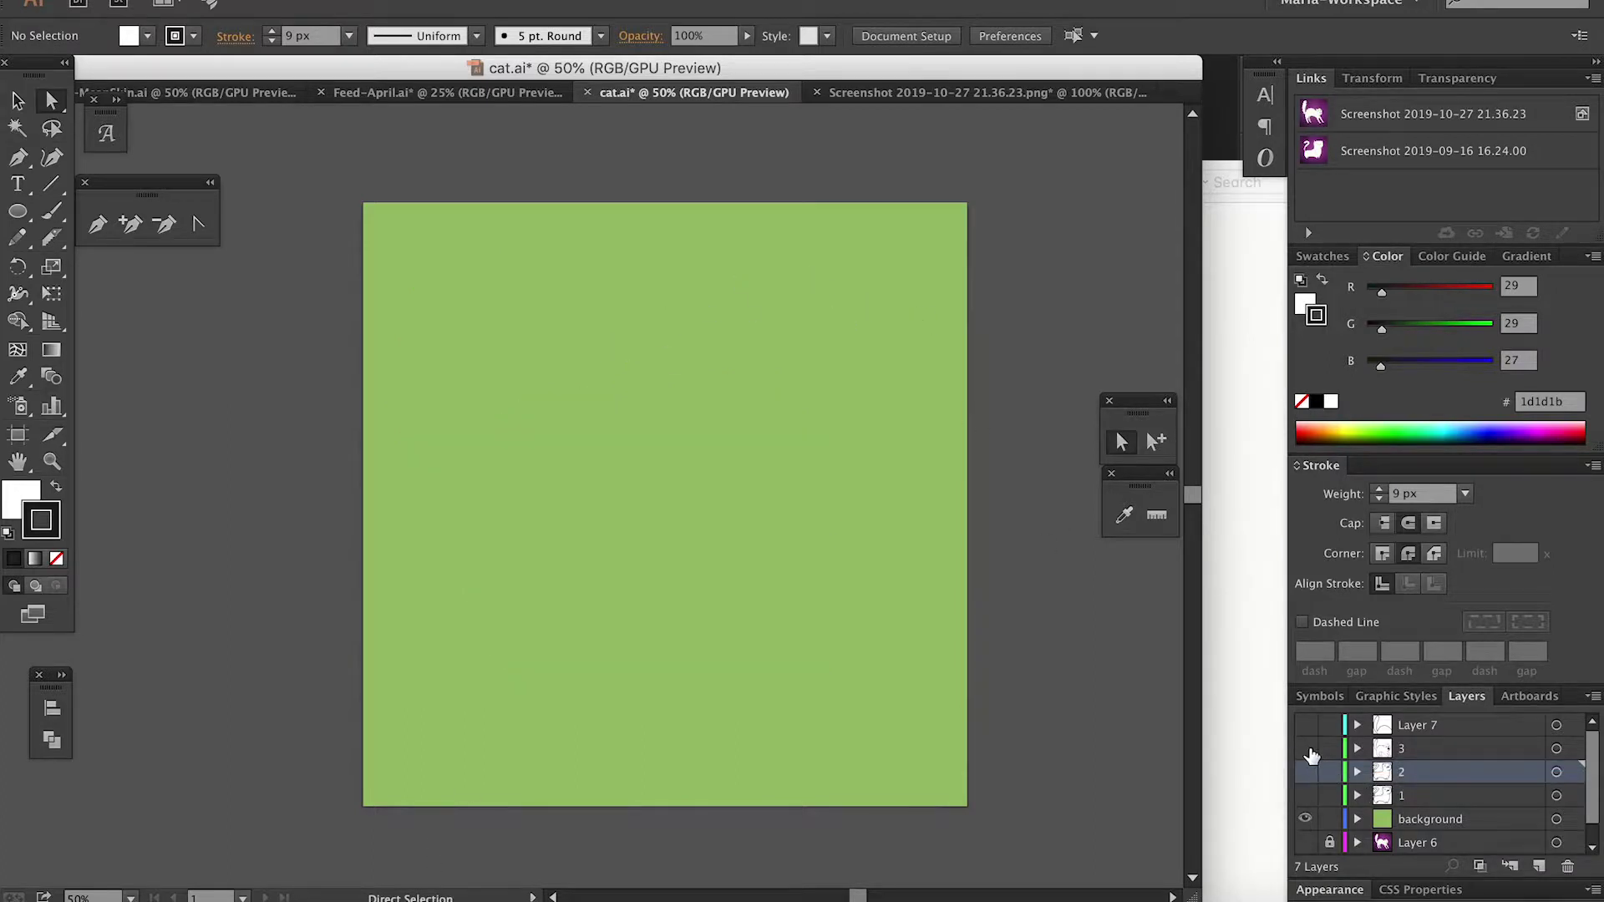
{"action": "left_click", "coordinate": [1306, 796]}
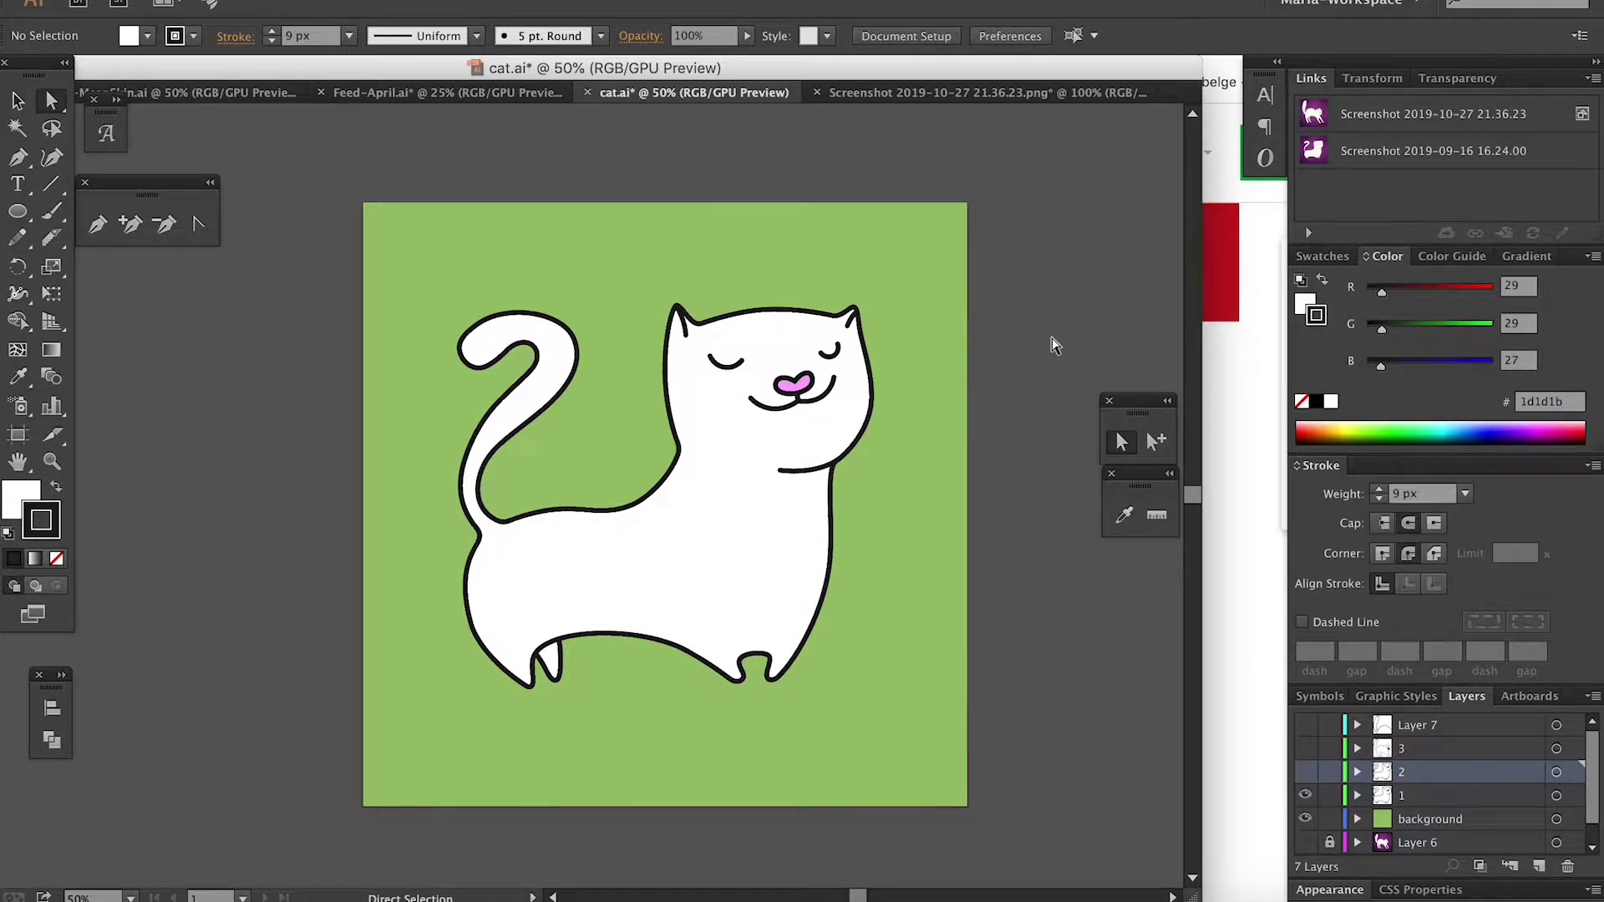
Set the artboard width to 1920 px
{"action": "key", "text": "ctrl+minus"}
{"action": "key", "text": "ctrl+equal"}
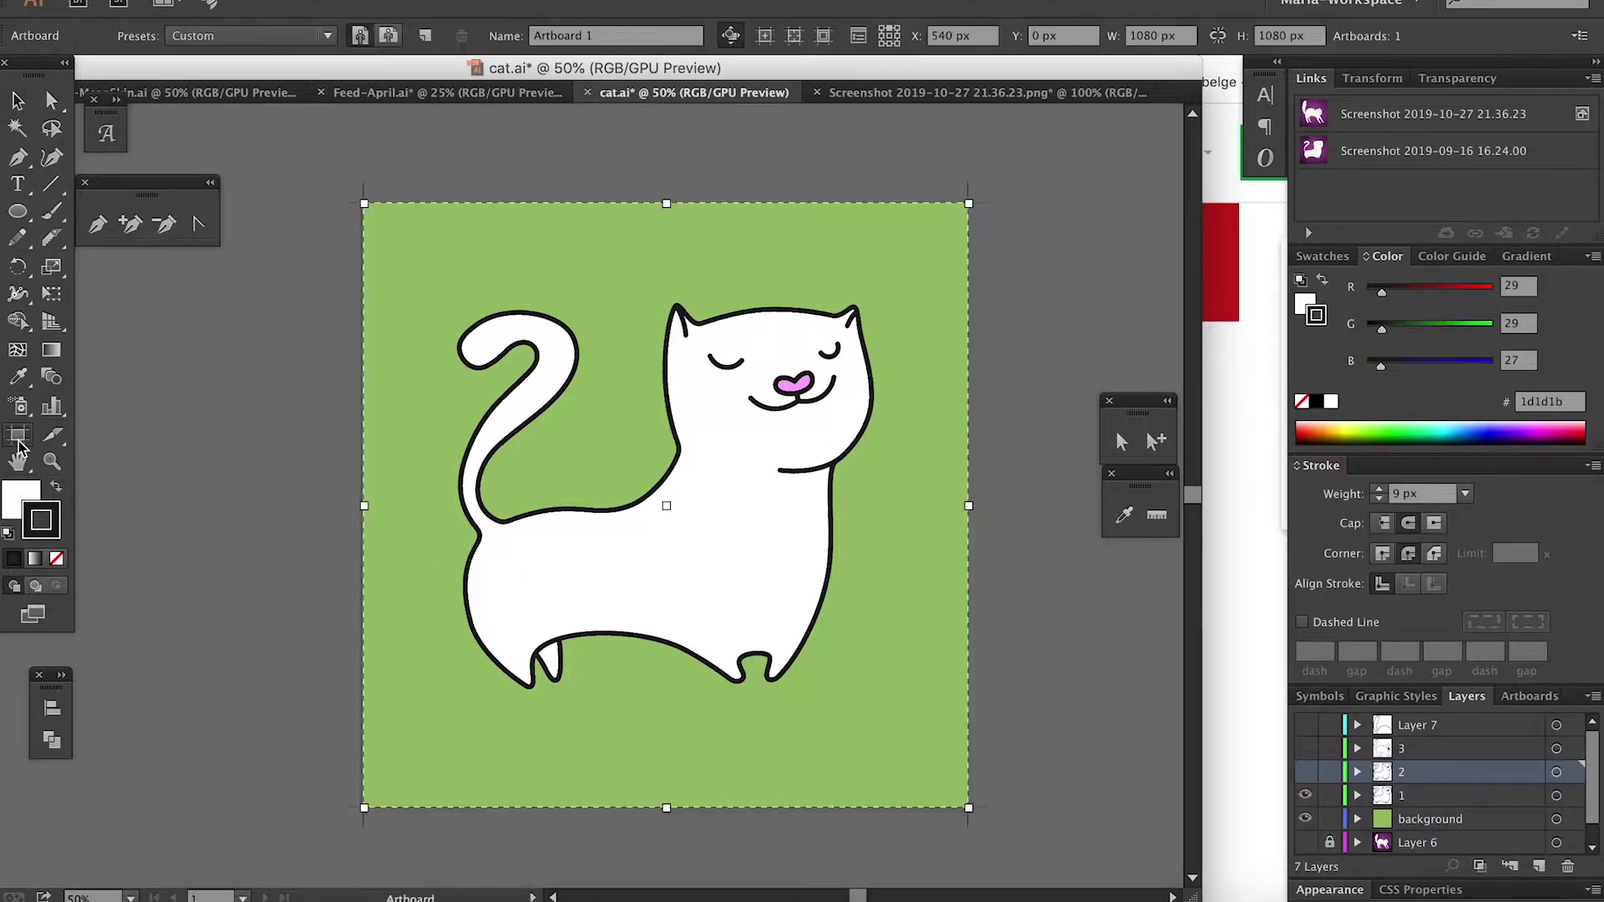
{"action": "left_click", "coordinate": [19, 444]}
{"action": "left_click", "coordinate": [1138, 38]}
{"action": "double_click", "coordinate": [1140, 37]}
{"action": "type", "text": "1920"}
{"action": "key", "text": "Return"}
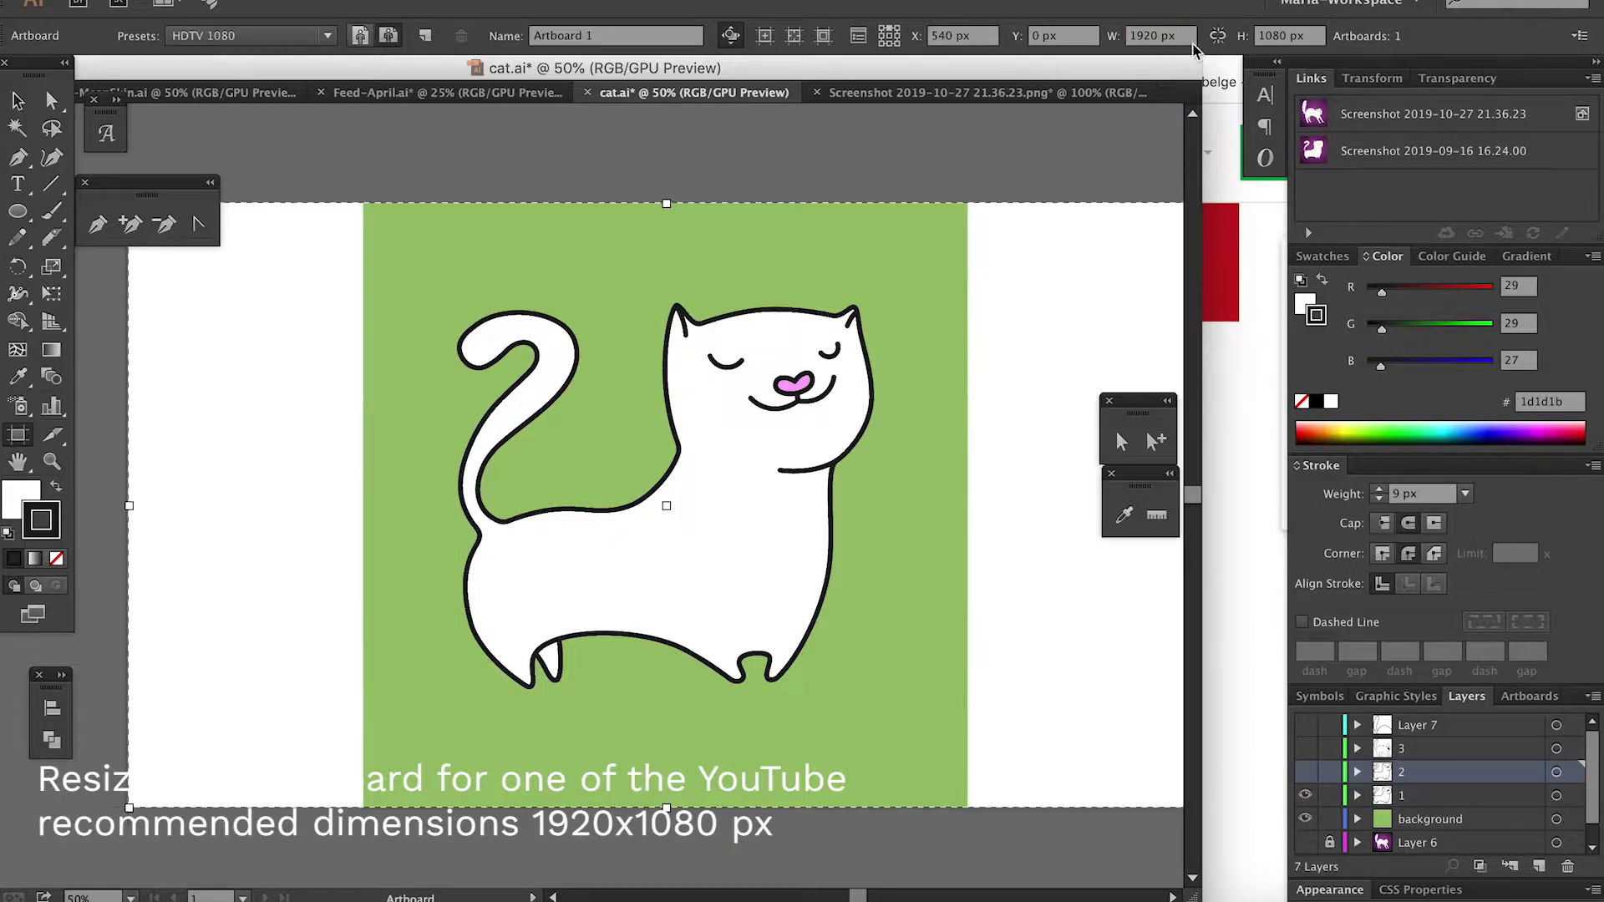
Set the green background rectangle's width to 1920 px to cover the widened artboard
{"action": "key", "text": "v"}
{"action": "left_click", "coordinate": [526, 268]}
{"action": "left_click", "coordinate": [977, 36]}
{"action": "double_click", "coordinate": [929, 73]}
{"action": "type", "text": "1920"}
{"action": "key", "text": "Return"}
{"action": "left_click", "coordinate": [709, 169]}
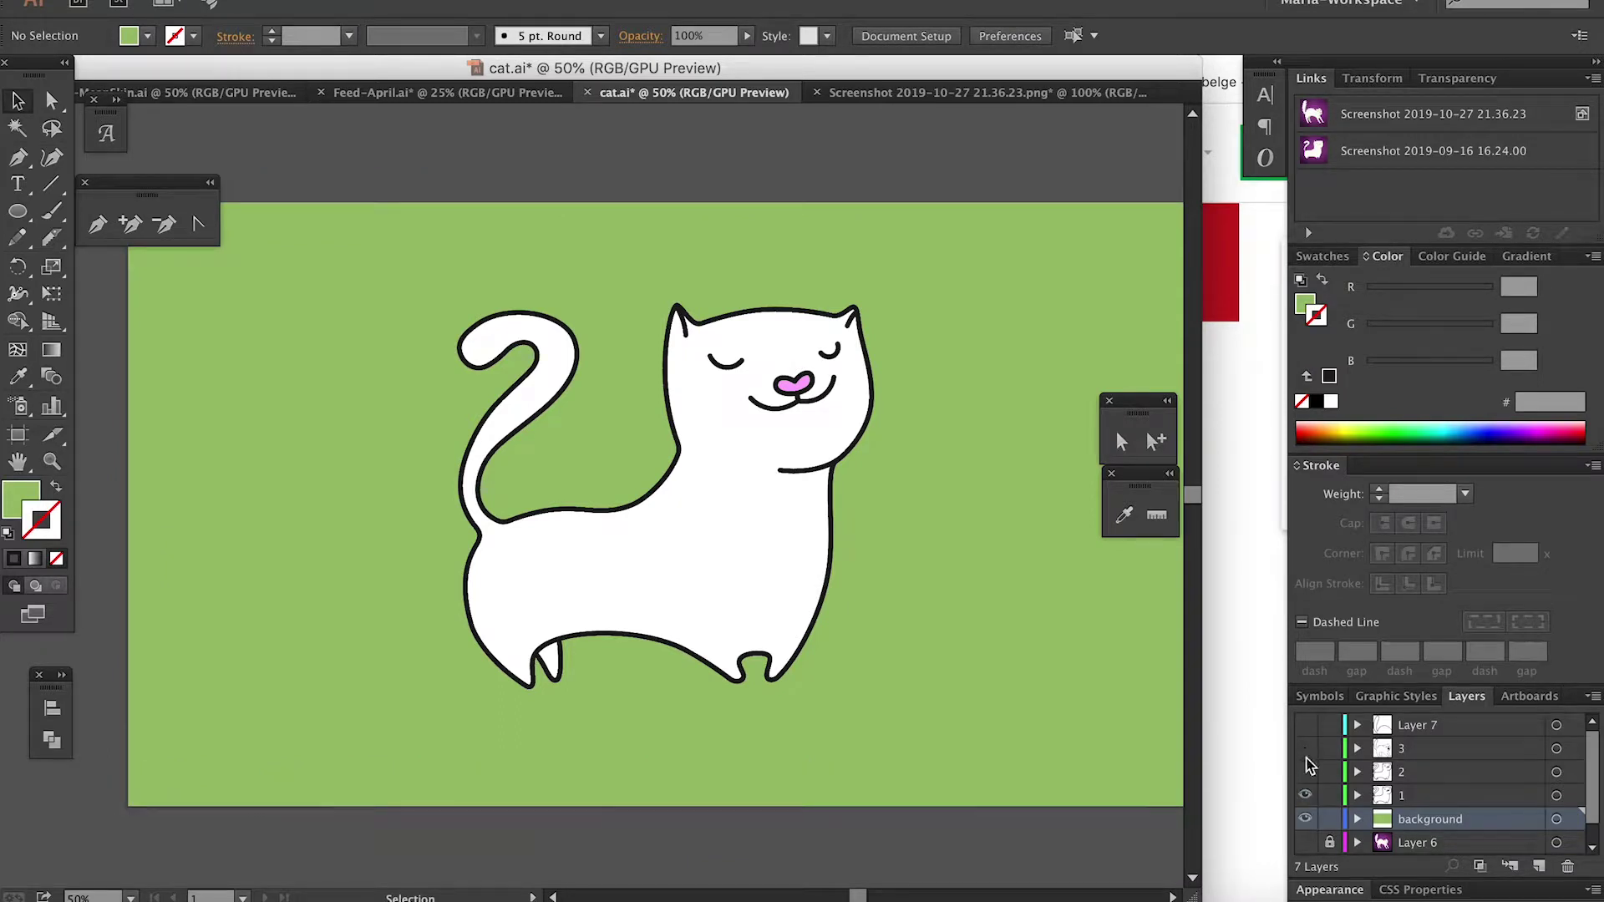
Show layers 2 and 3, and enlarge the cats on layers 1, 2 and 3 together, repositioning them on the artboard
{"action": "left_click", "coordinate": [1305, 770]}
{"action": "left_click", "coordinate": [1304, 748]}
{"action": "key", "text": "super+minus"}
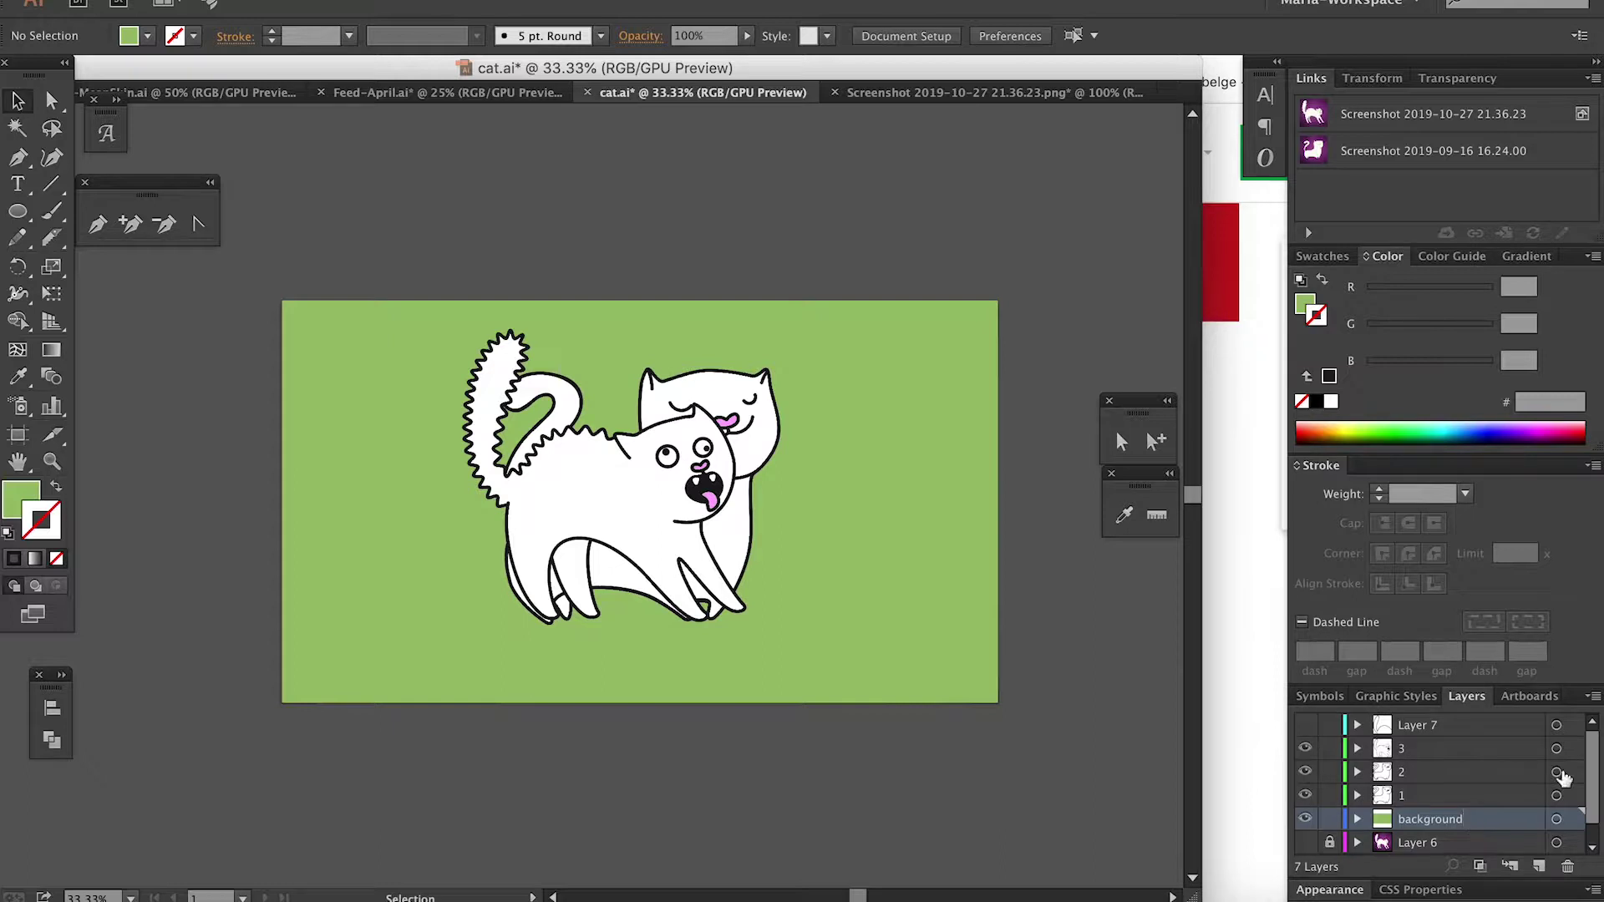
{"action": "left_click", "coordinate": [1556, 796]}
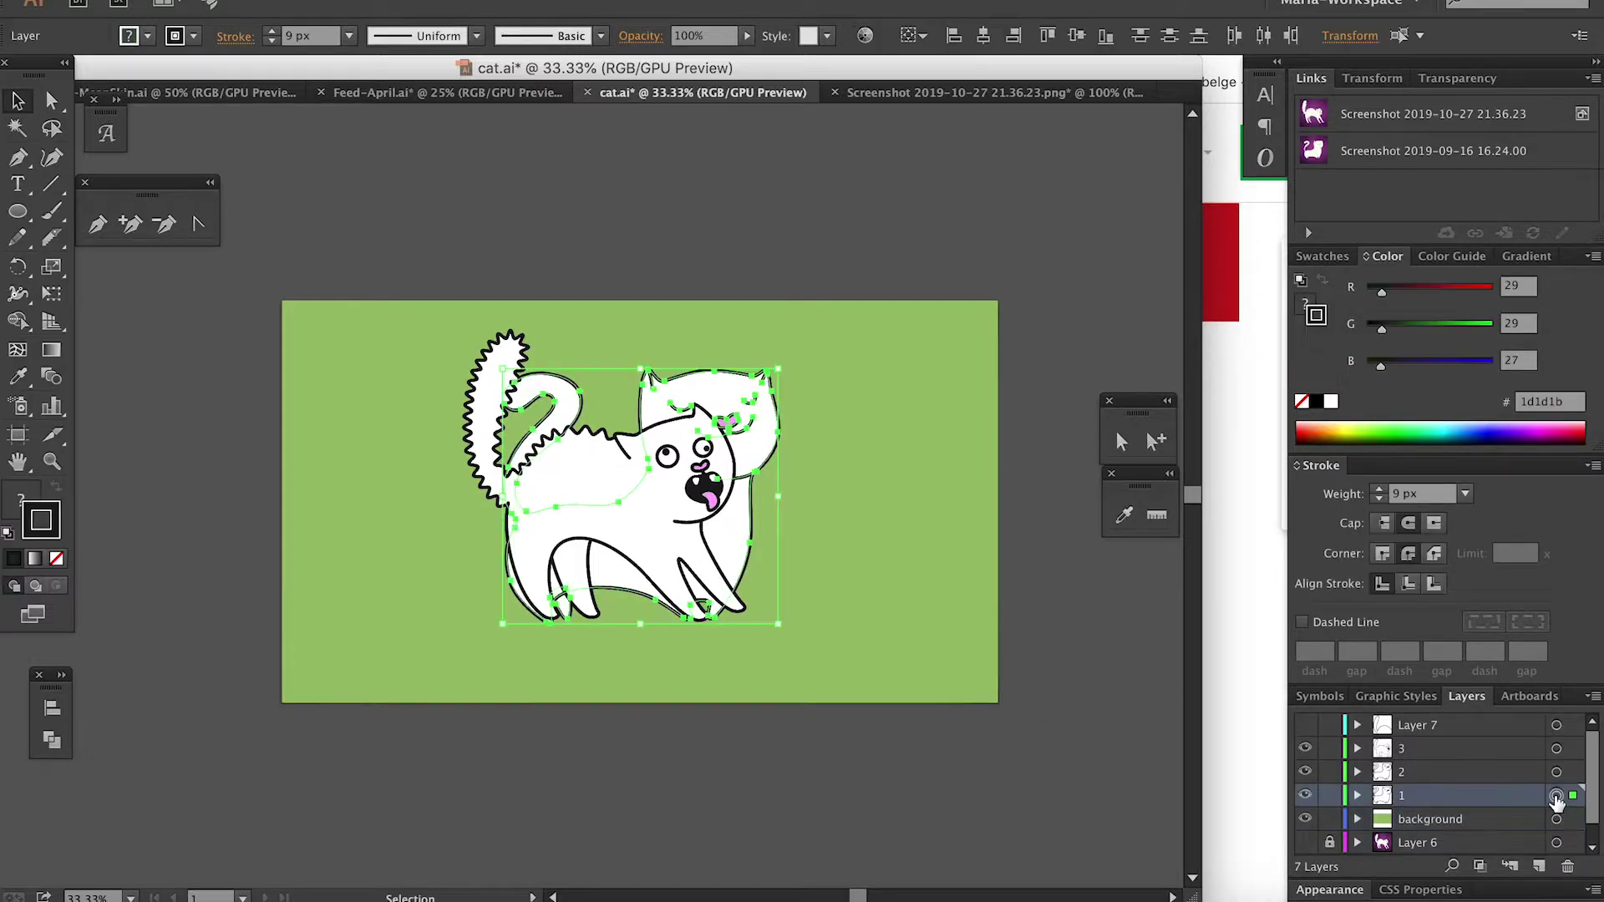
{"action": "left_click", "coordinate": [1556, 772], "text": "shift"}
{"action": "left_click", "coordinate": [1557, 749], "text": "shift"}
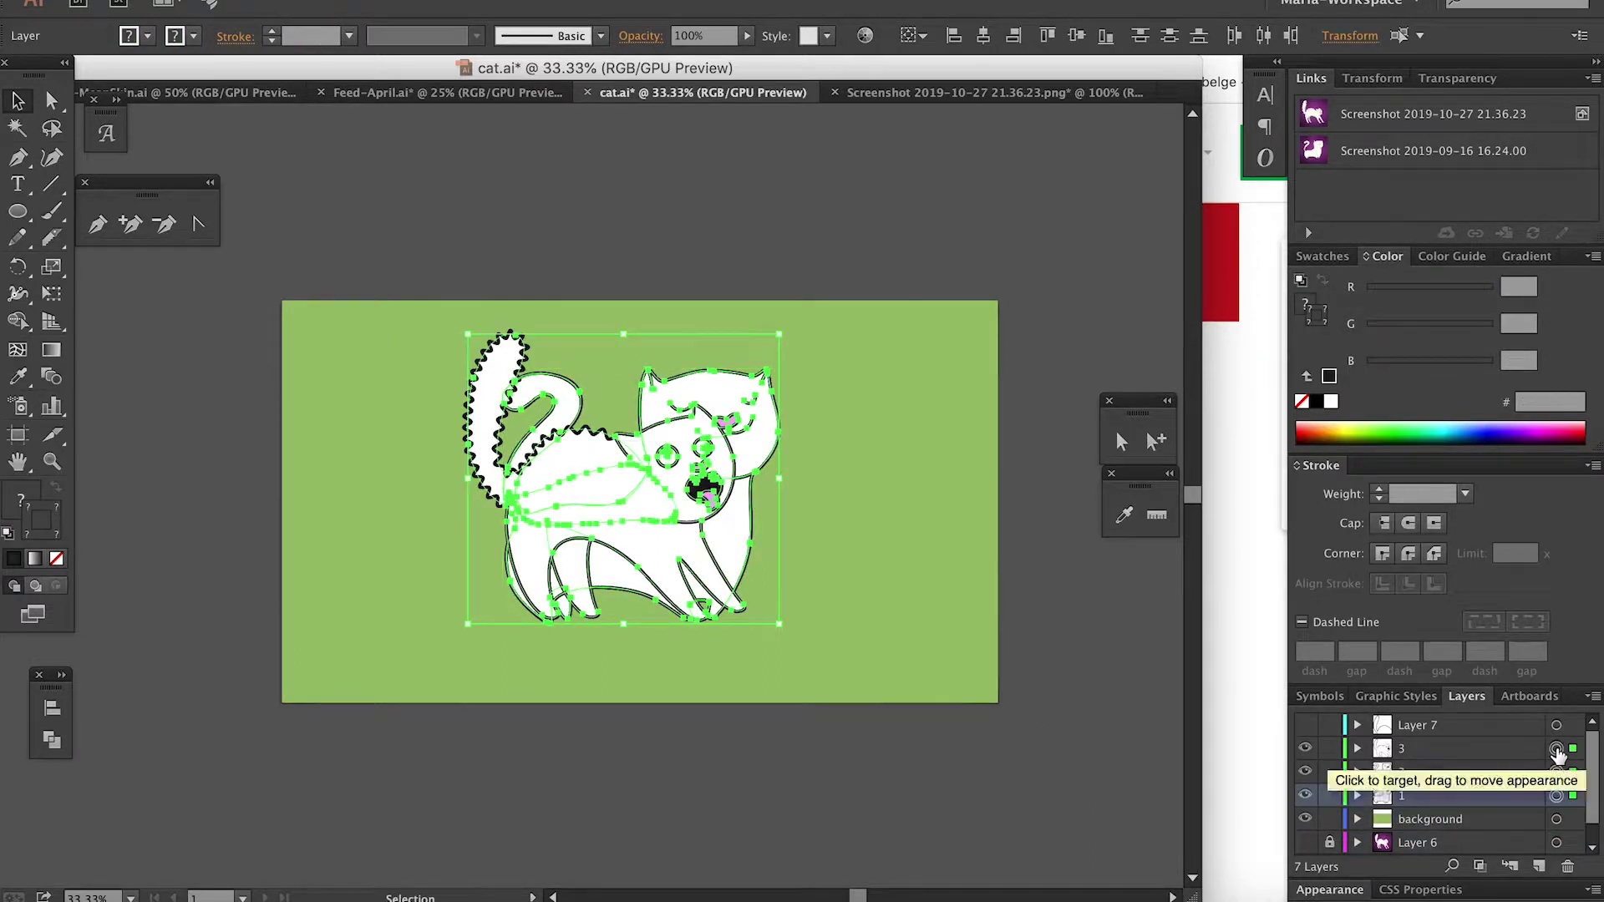
{"action": "left_click_drag", "start_coordinate": [780, 624], "coordinate": [841, 668]}
{"action": "mouse_move", "coordinate": [727, 483]}
{"action": "left_mouse_down"}
{"action": "mouse_move", "coordinate": [728, 503]}
{"action": "mouse_move", "coordinate": [745, 477]}
{"action": "left_mouse_up"}
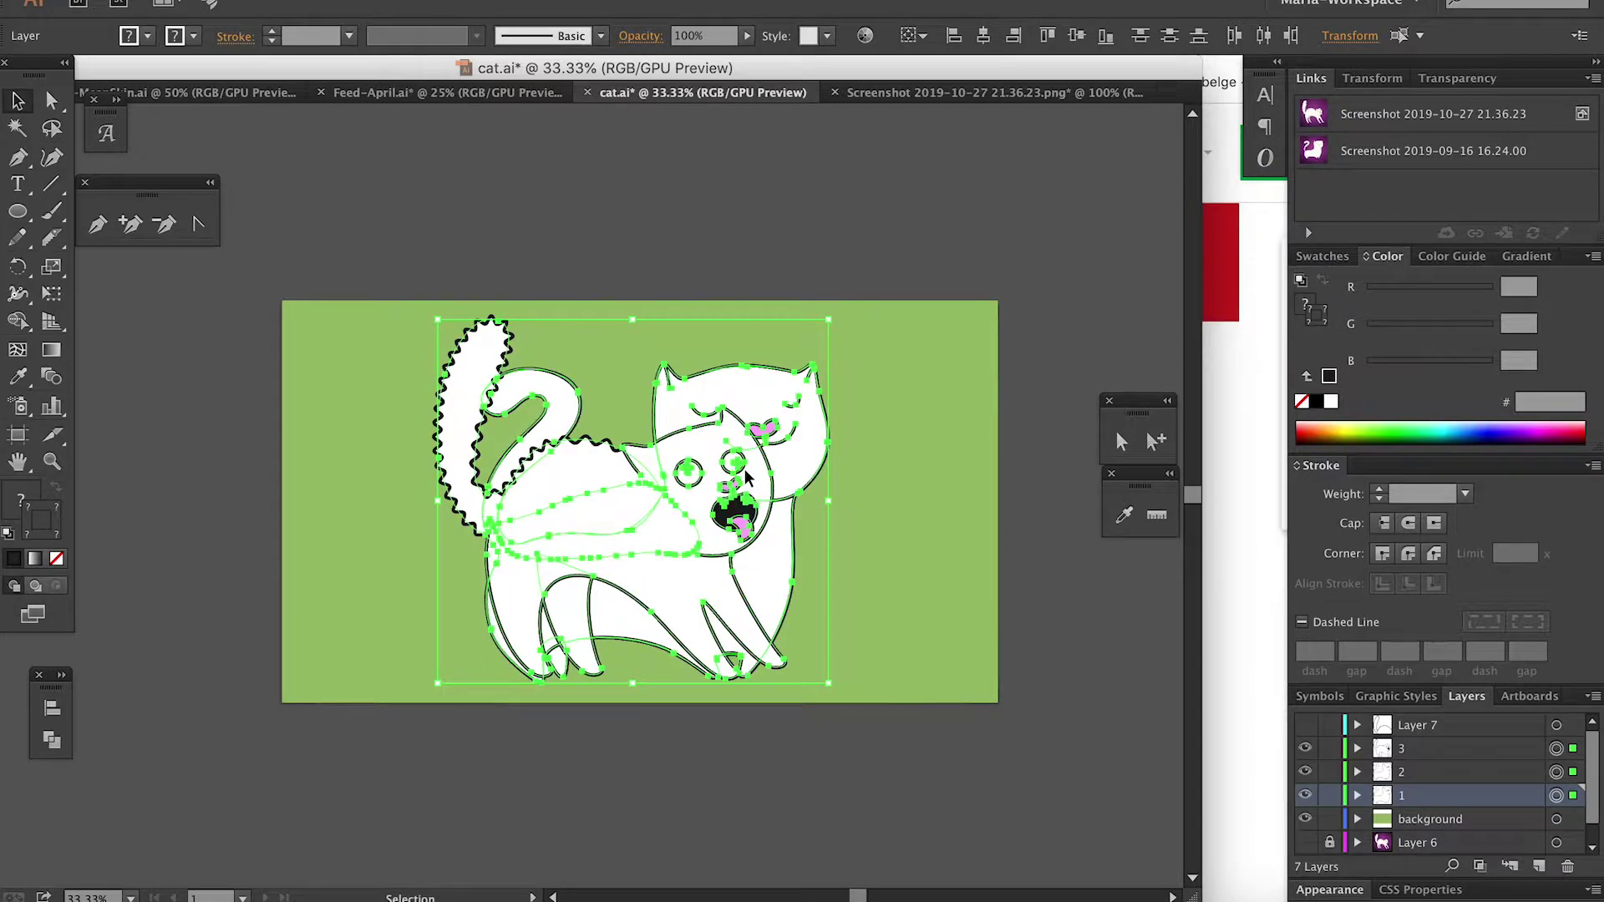
{"action": "left_click", "coordinate": [749, 770]}
Hide layer 3 and toggle layer 2's visibility to compare the enlarged cats on layers 1 and 2
{"action": "left_click", "coordinate": [1310, 758]}
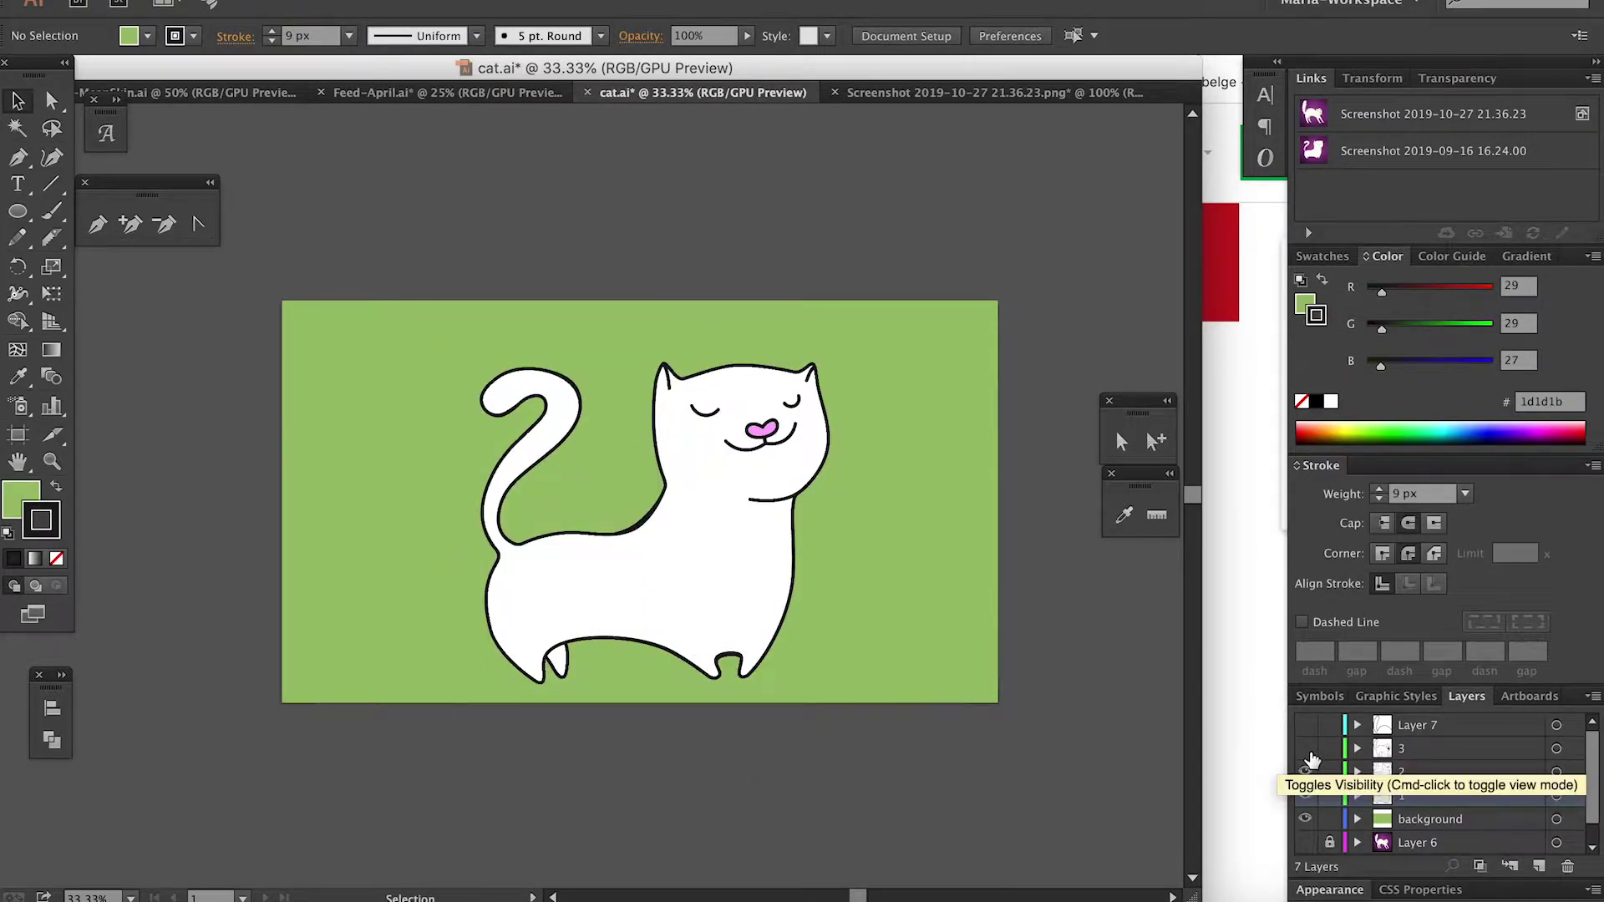
{"action": "left_click", "coordinate": [1307, 775]}
{"action": "left_click", "coordinate": [1305, 777]}
{"action": "left_click", "coordinate": [1304, 778]}
{"action": "left_click", "coordinate": [1304, 778]}
{"action": "left_click", "coordinate": [1305, 778]}
{"action": "left_click", "coordinate": [1305, 779]}
{"action": "left_click", "coordinate": [1305, 779]}
{"action": "left_click", "coordinate": [1304, 778]}
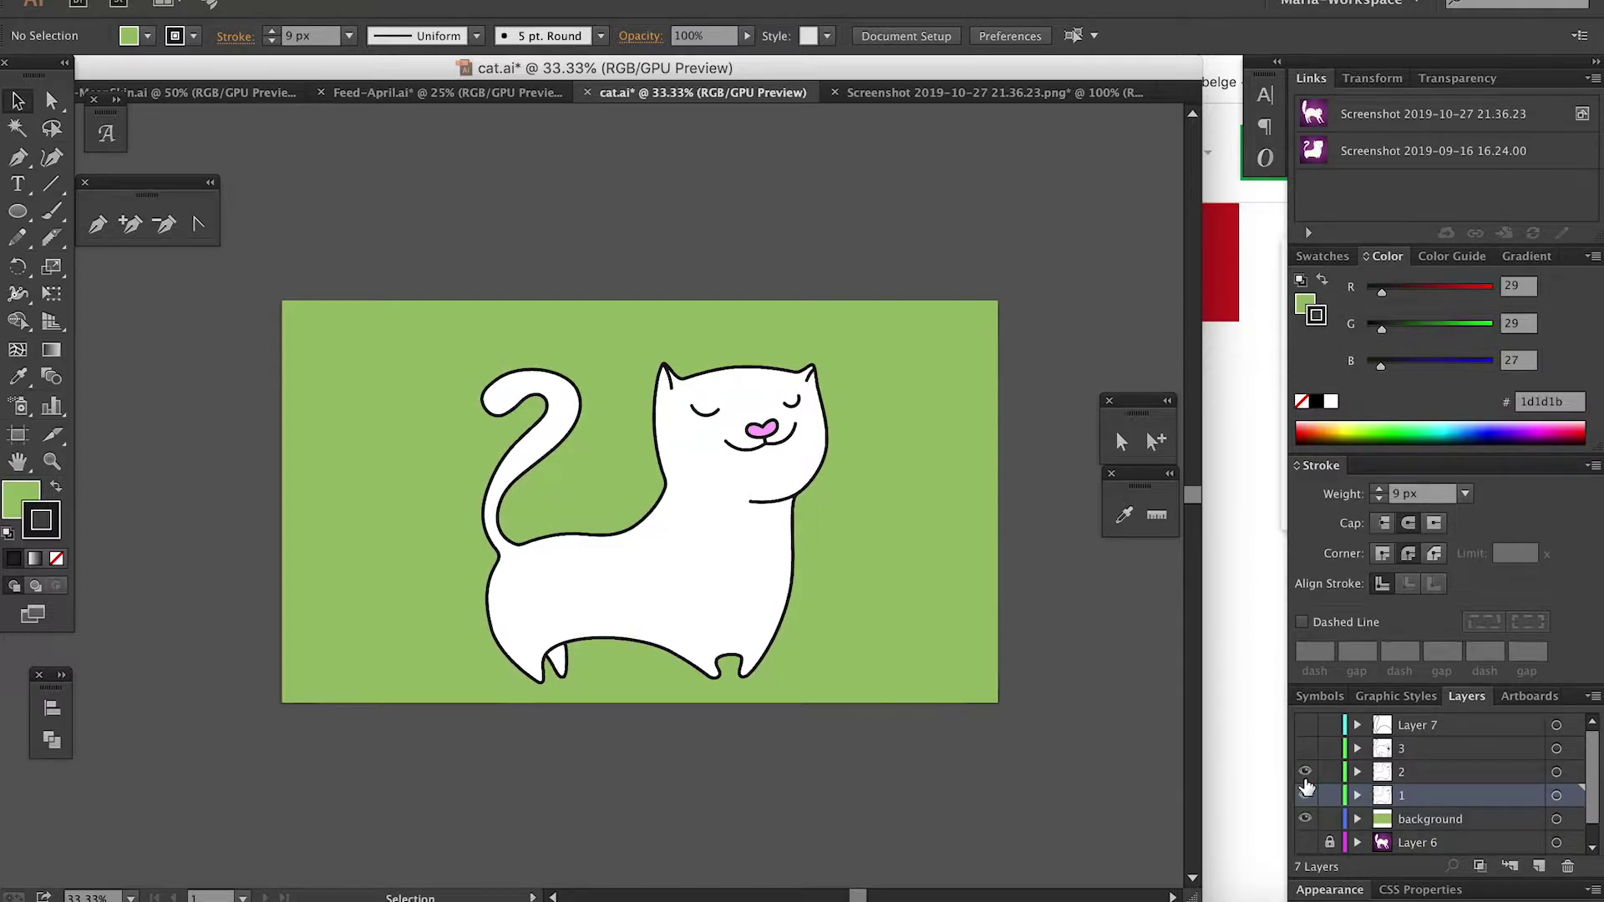
{"action": "left_click", "coordinate": [1305, 780]}
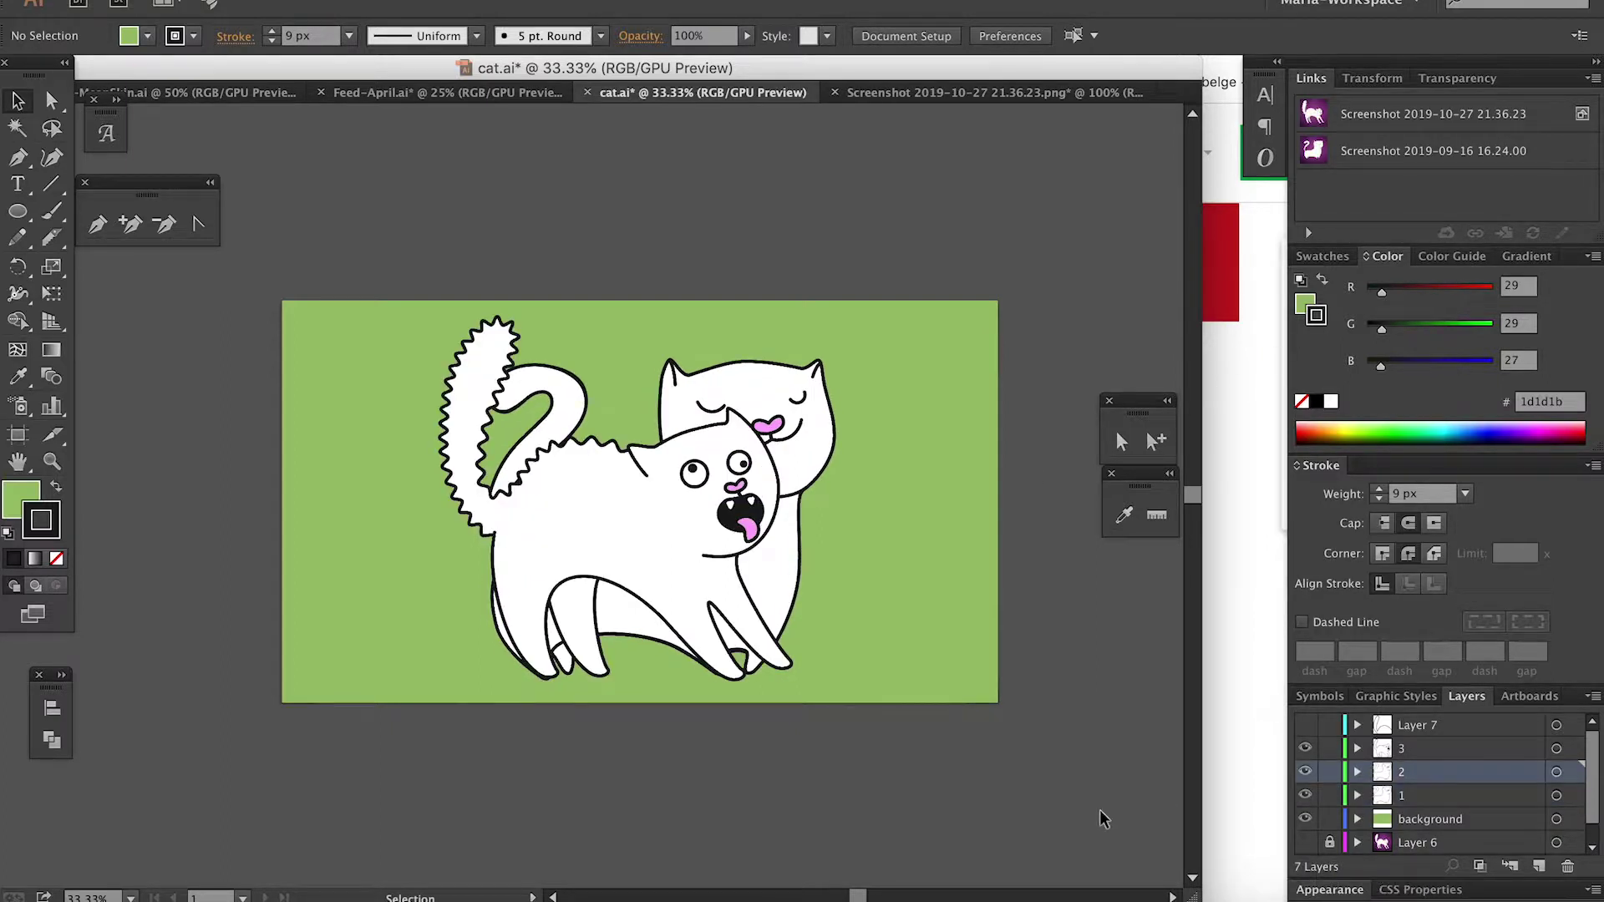
Hide layers 3 and 2, leaving only layer 1 and the background shown, and switch to Photoshop
{"action": "left_click", "coordinate": [1308, 752]}
{"action": "left_click", "coordinate": [1308, 775]}
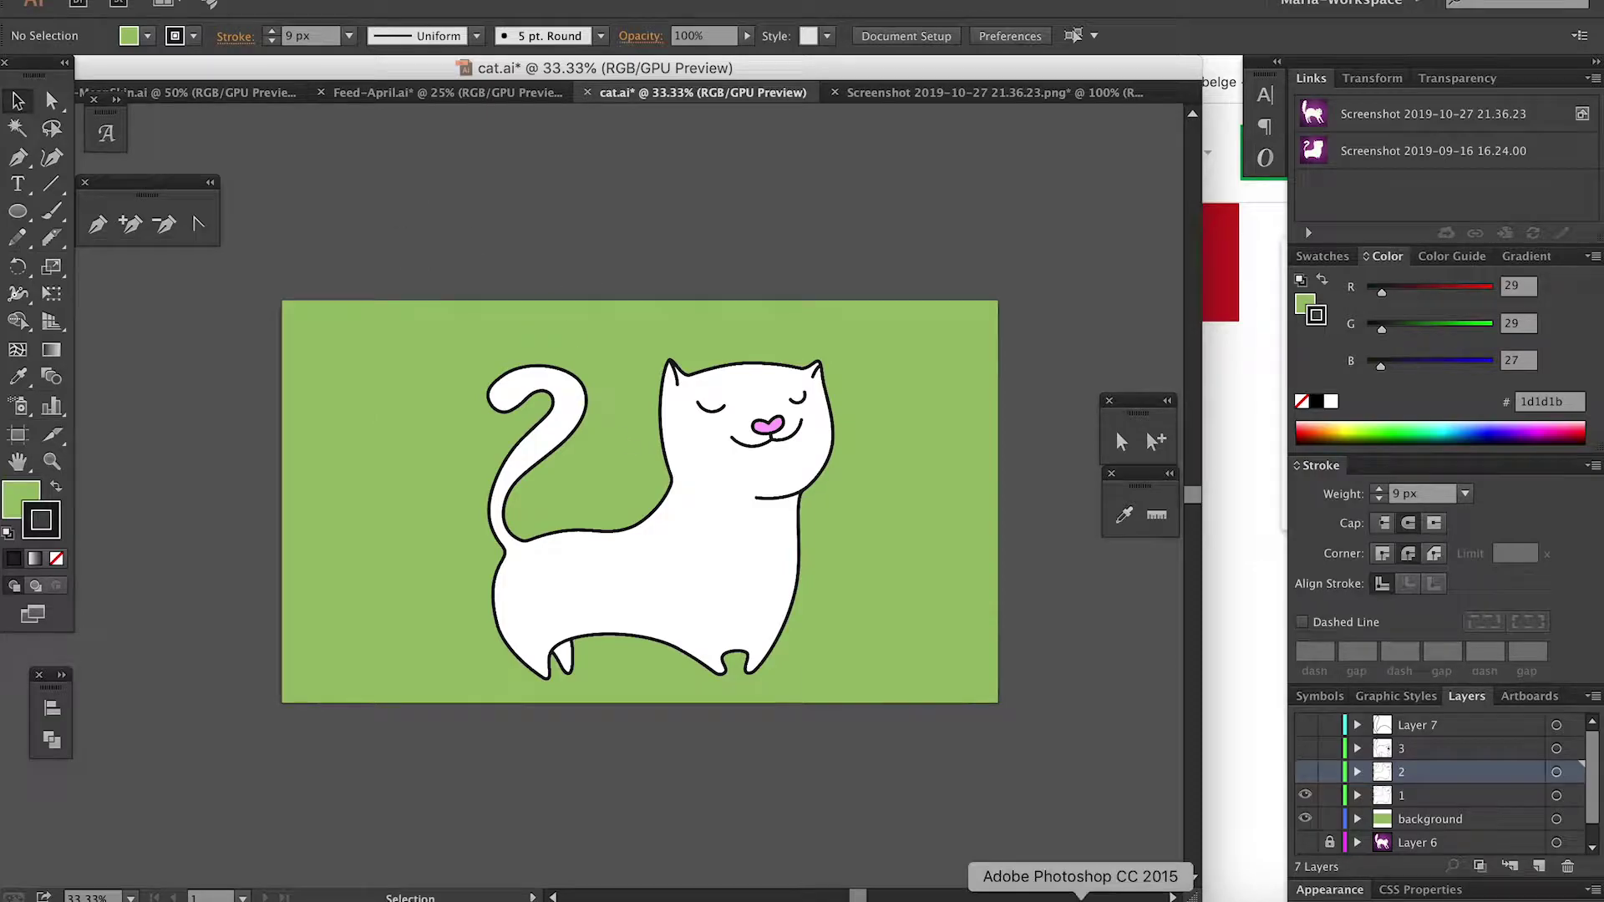
{"action": "left_click", "coordinate": [1080, 899]}
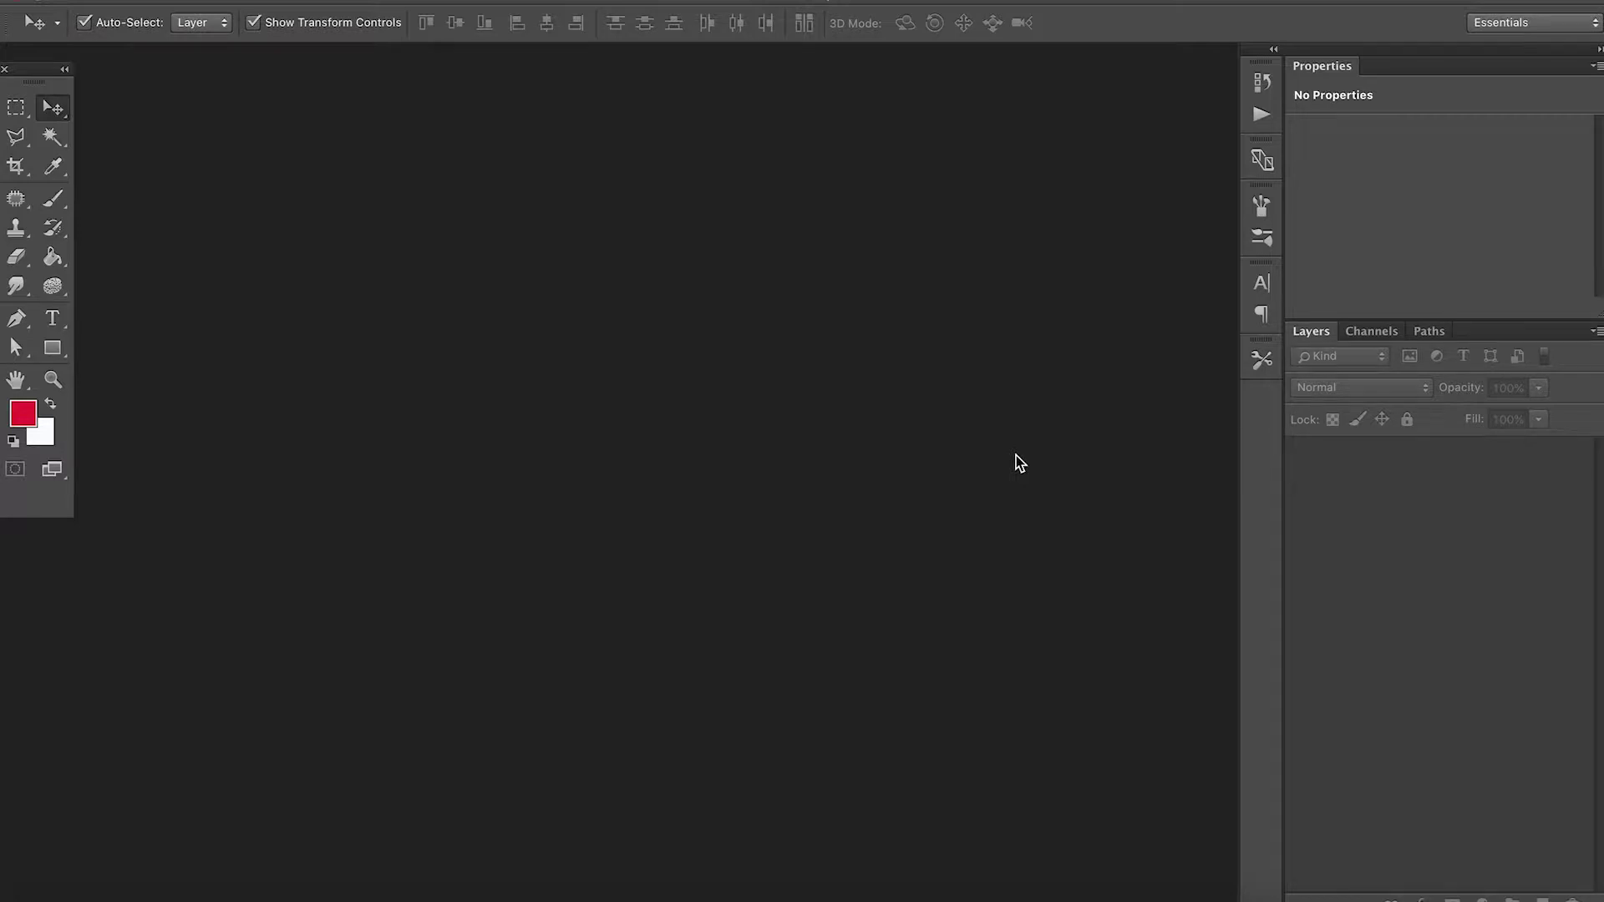
Create a new document named cat-animation-video, 1920 by 1080 pixels
{"action": "key", "text": "super+n"}
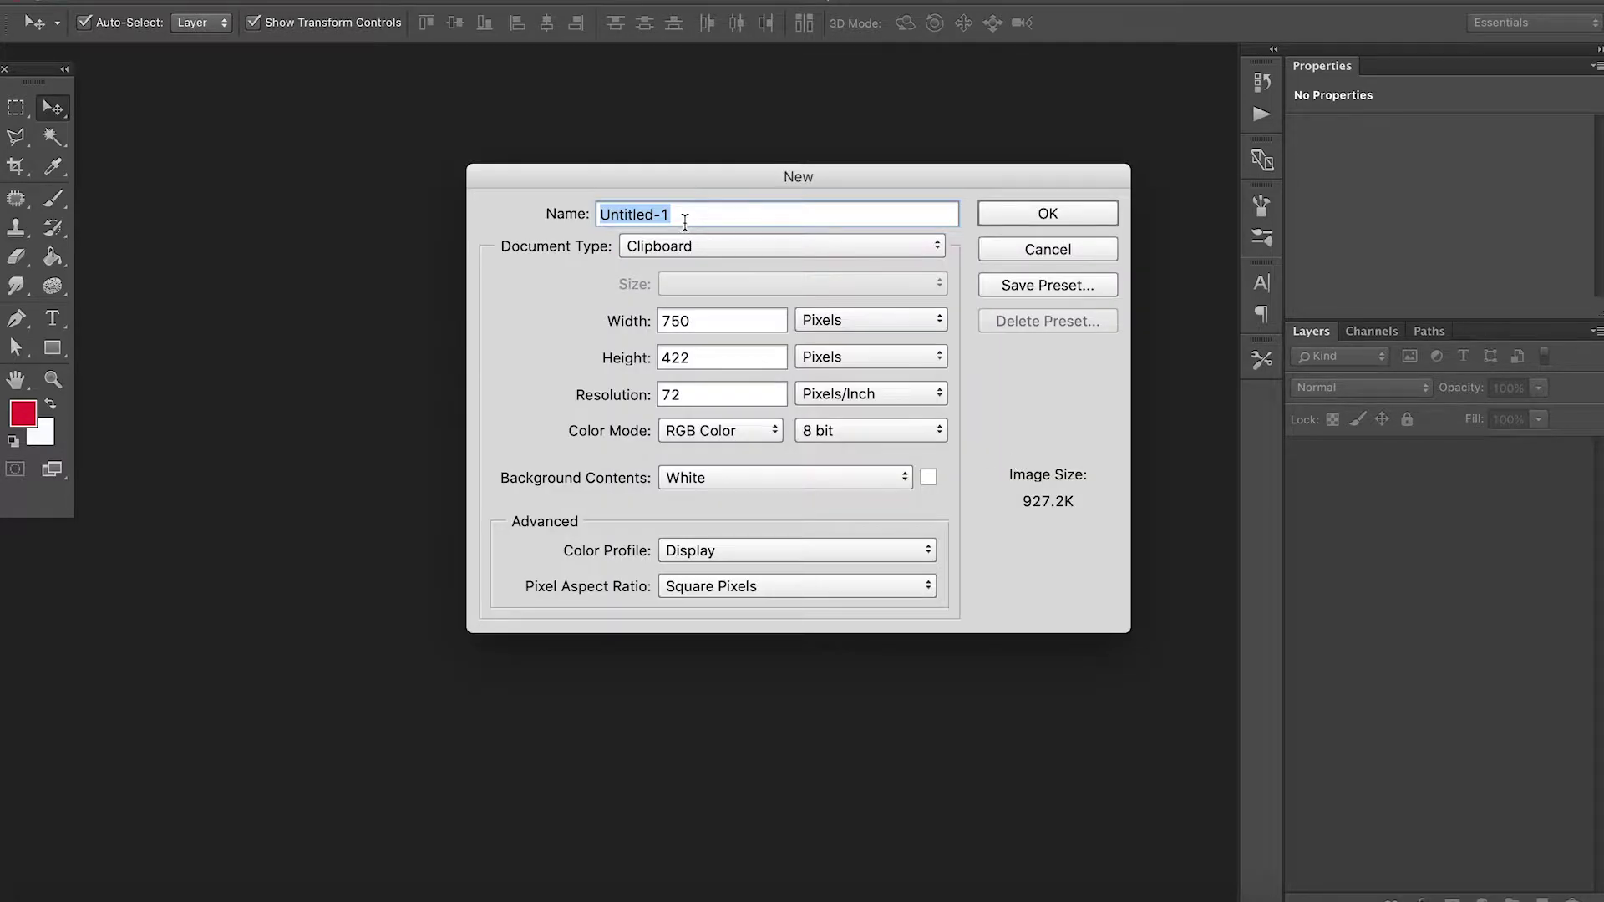
{"action": "type", "text": "cat-"}
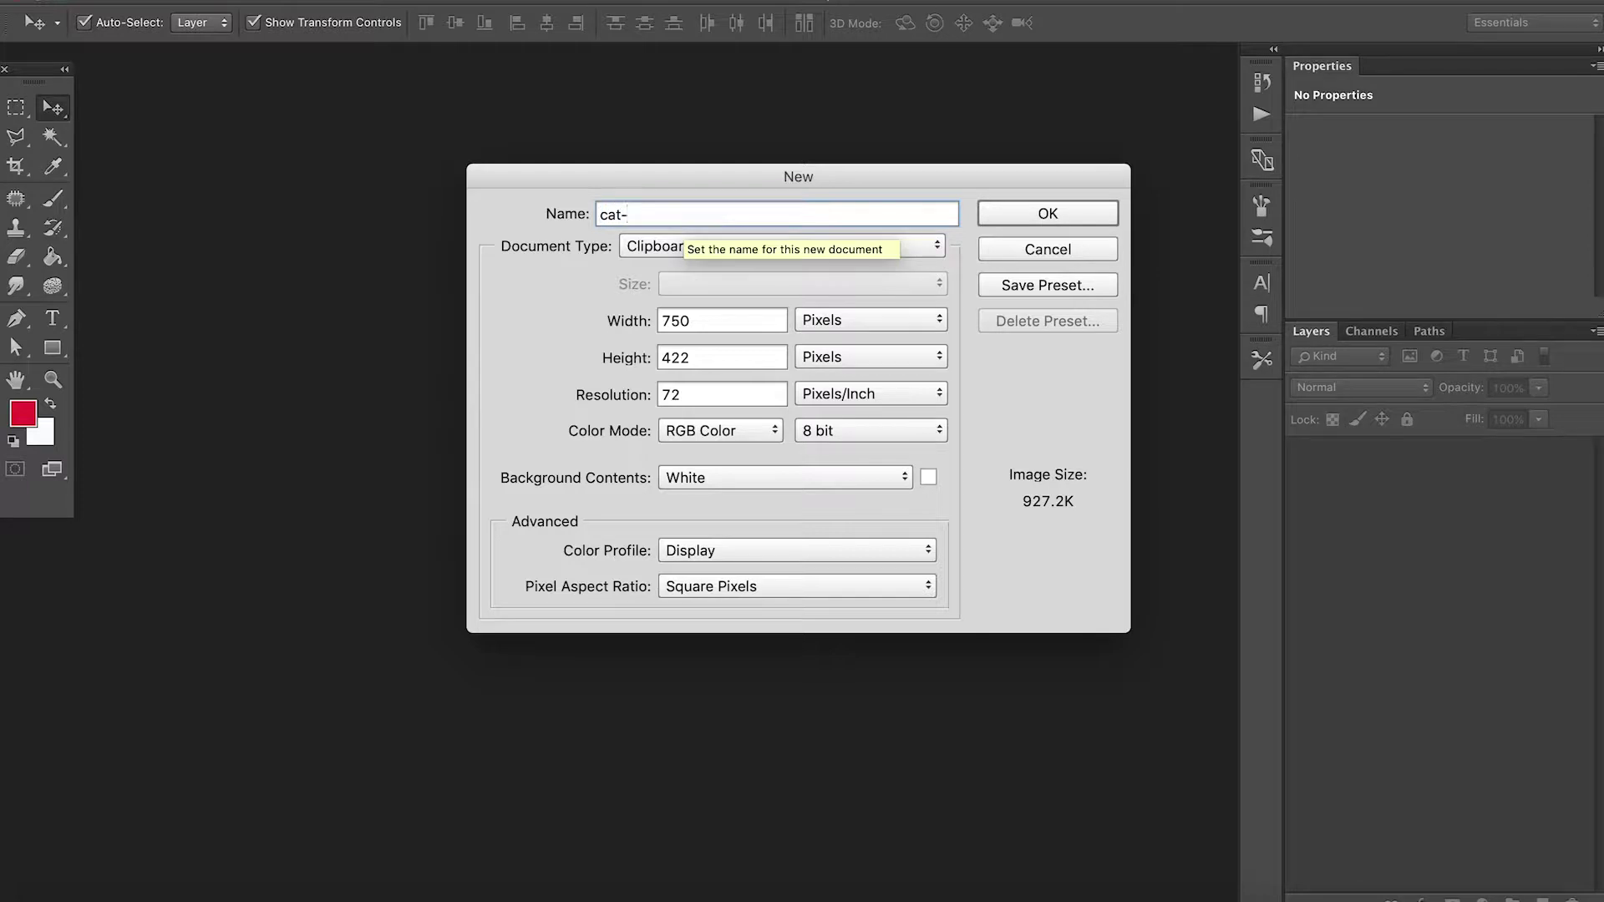
{"action": "type", "text": "animation-video"}
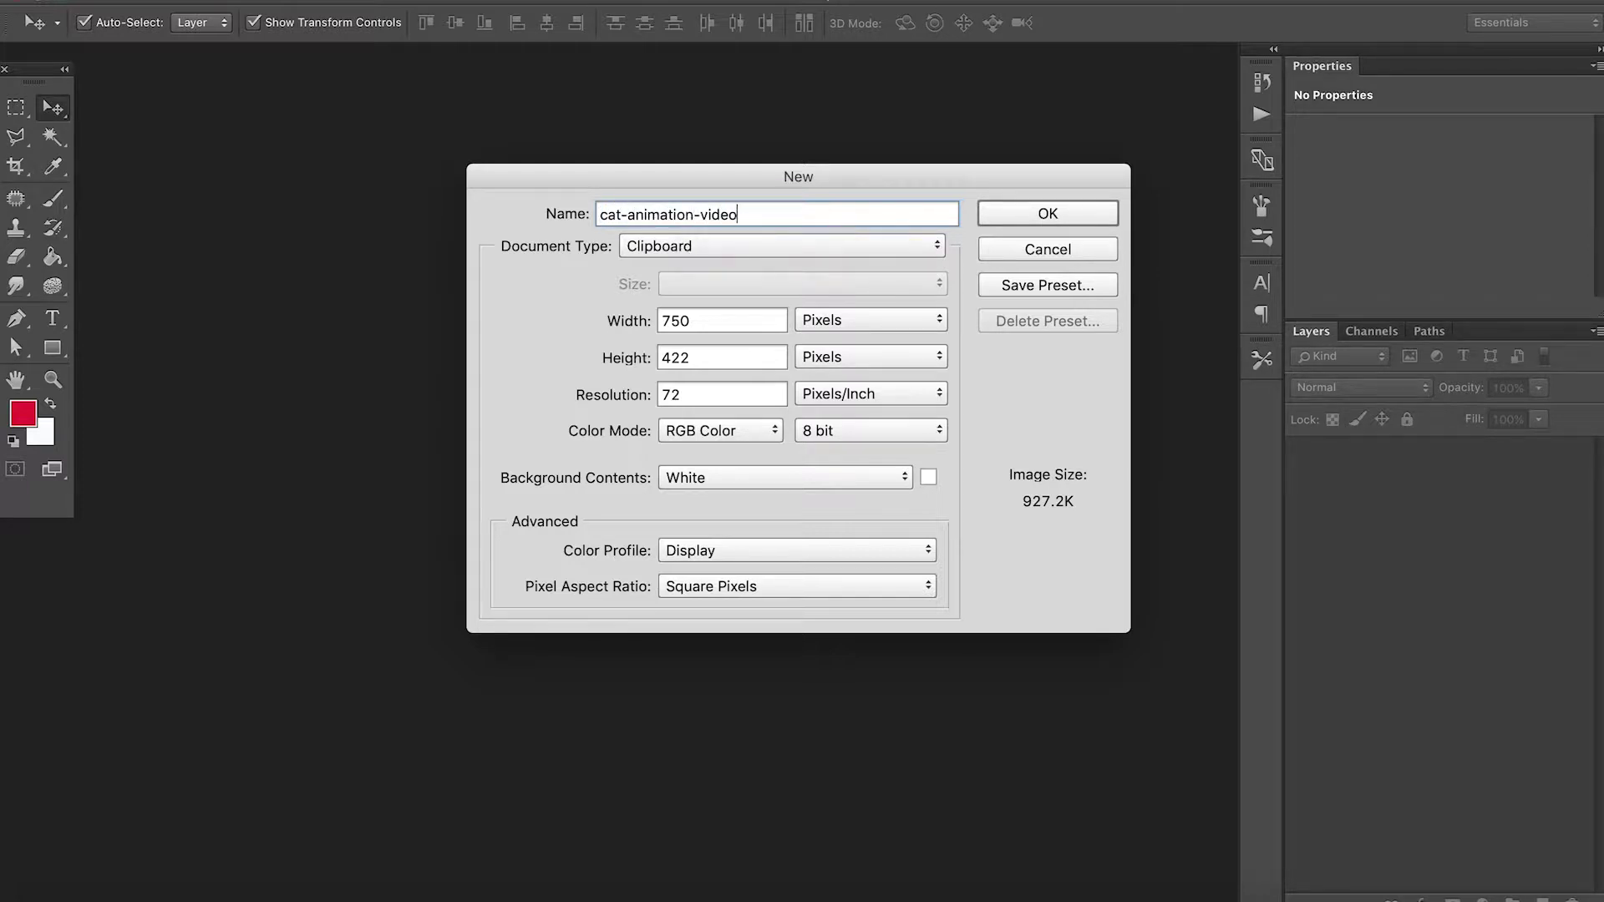
{"action": "double_click", "coordinate": [673, 320]}
{"action": "type", "text": "1920"}
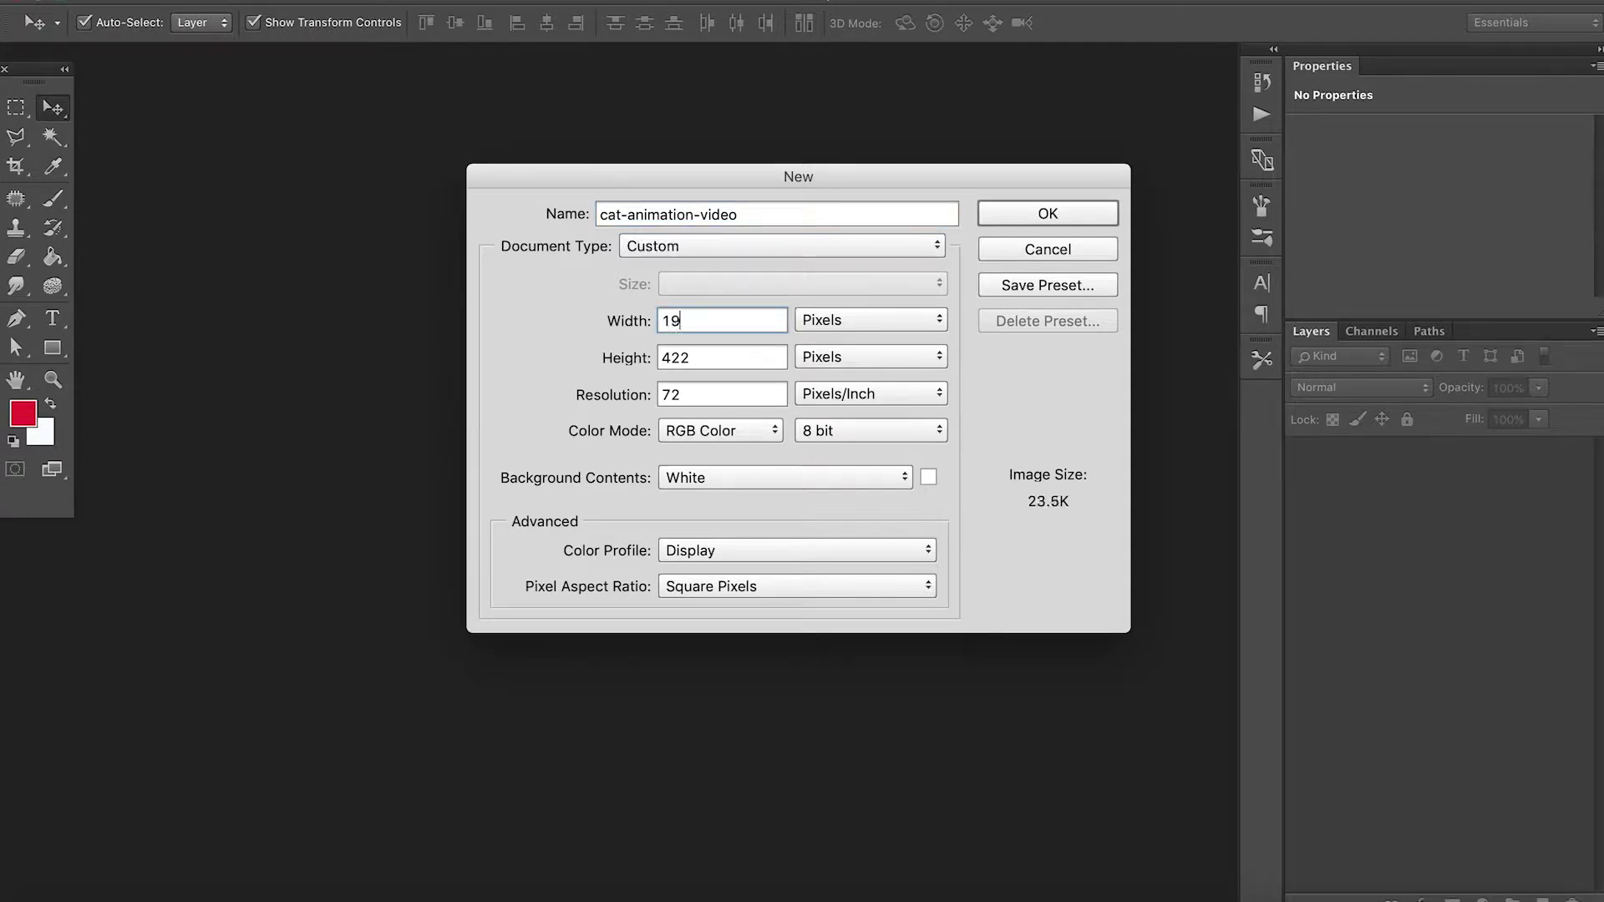
{"action": "double_click", "coordinate": [689, 347]}
{"action": "type", "text": "1080"}
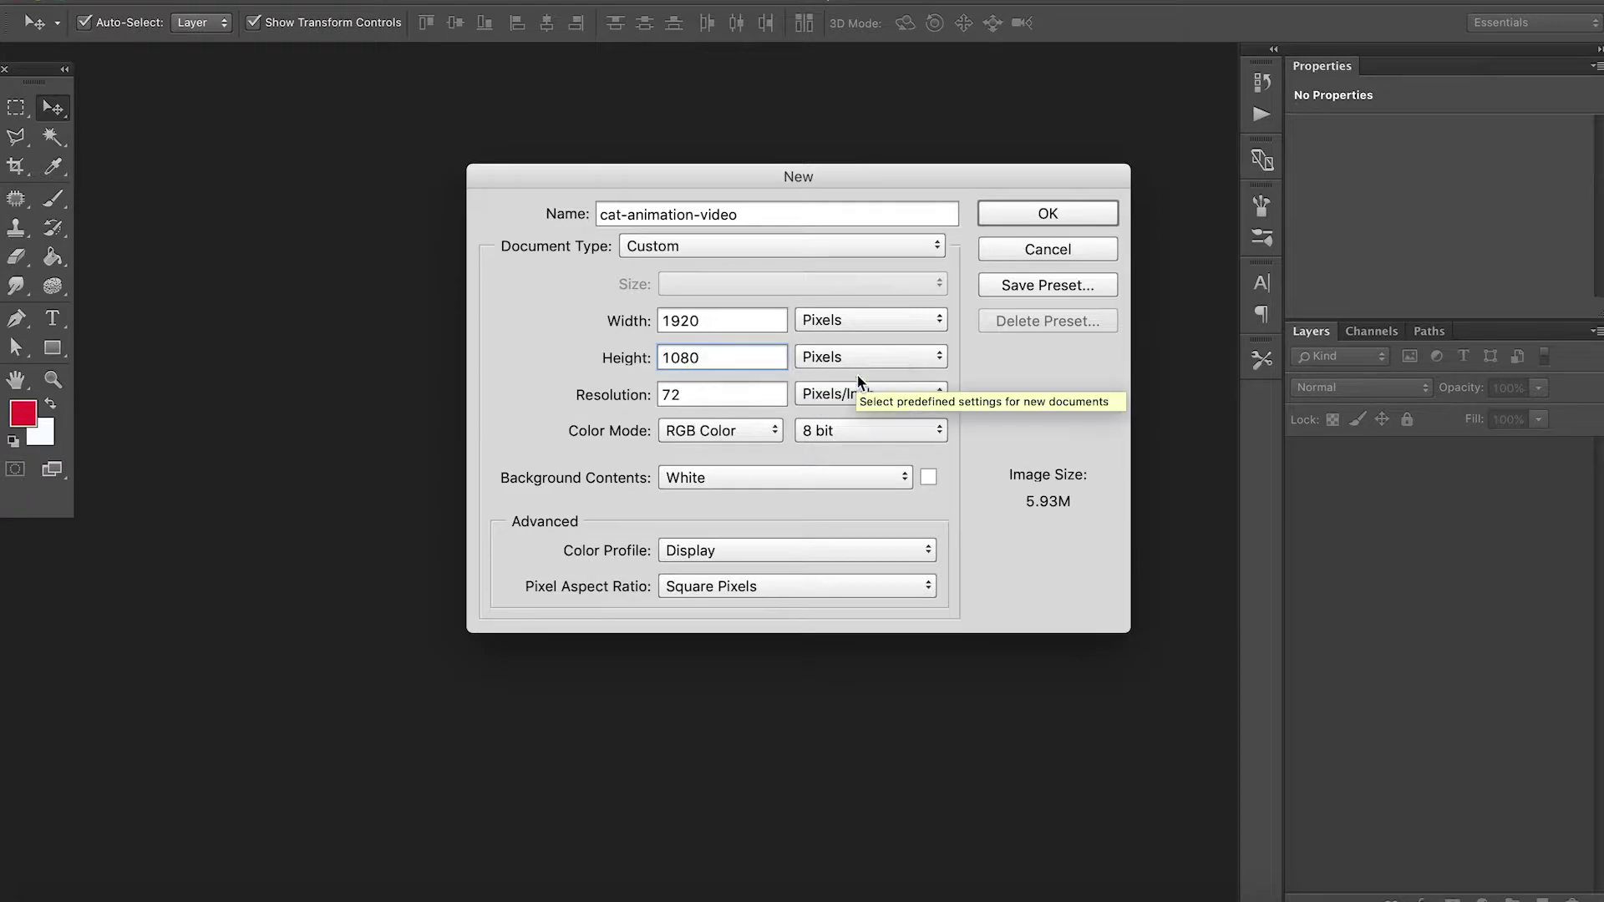
{"action": "left_click", "coordinate": [1049, 216]}
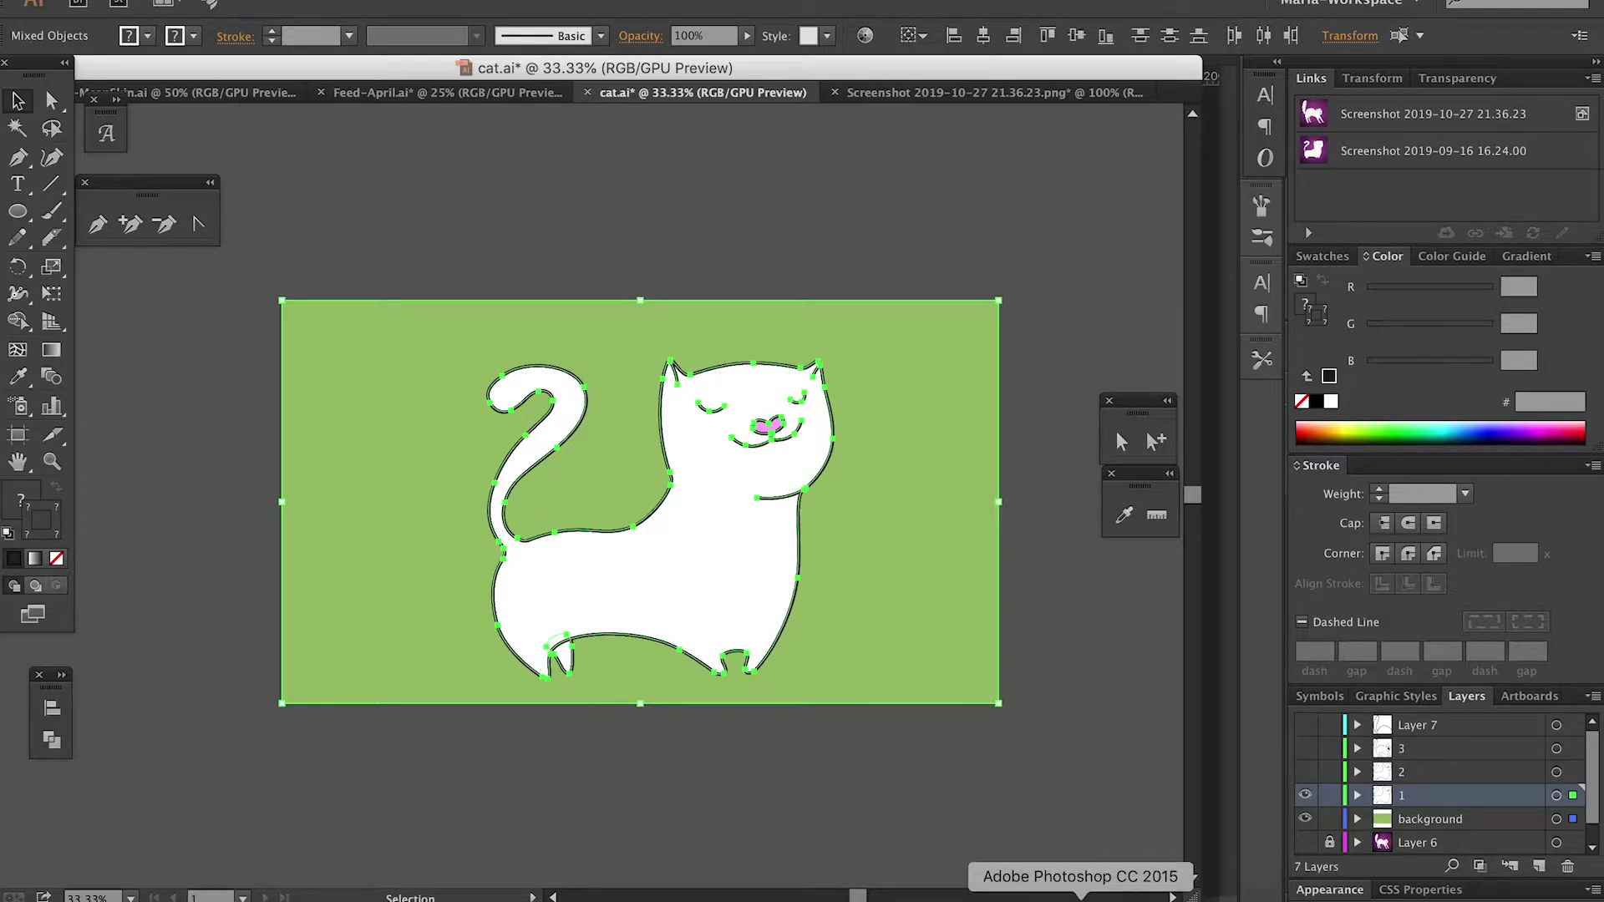
Switch to Photoshop and paste the copied layer 1 cat with its background as a Smart Object
{"action": "left_click", "coordinate": [1086, 894]}
{"action": "key", "text": "super+v"}
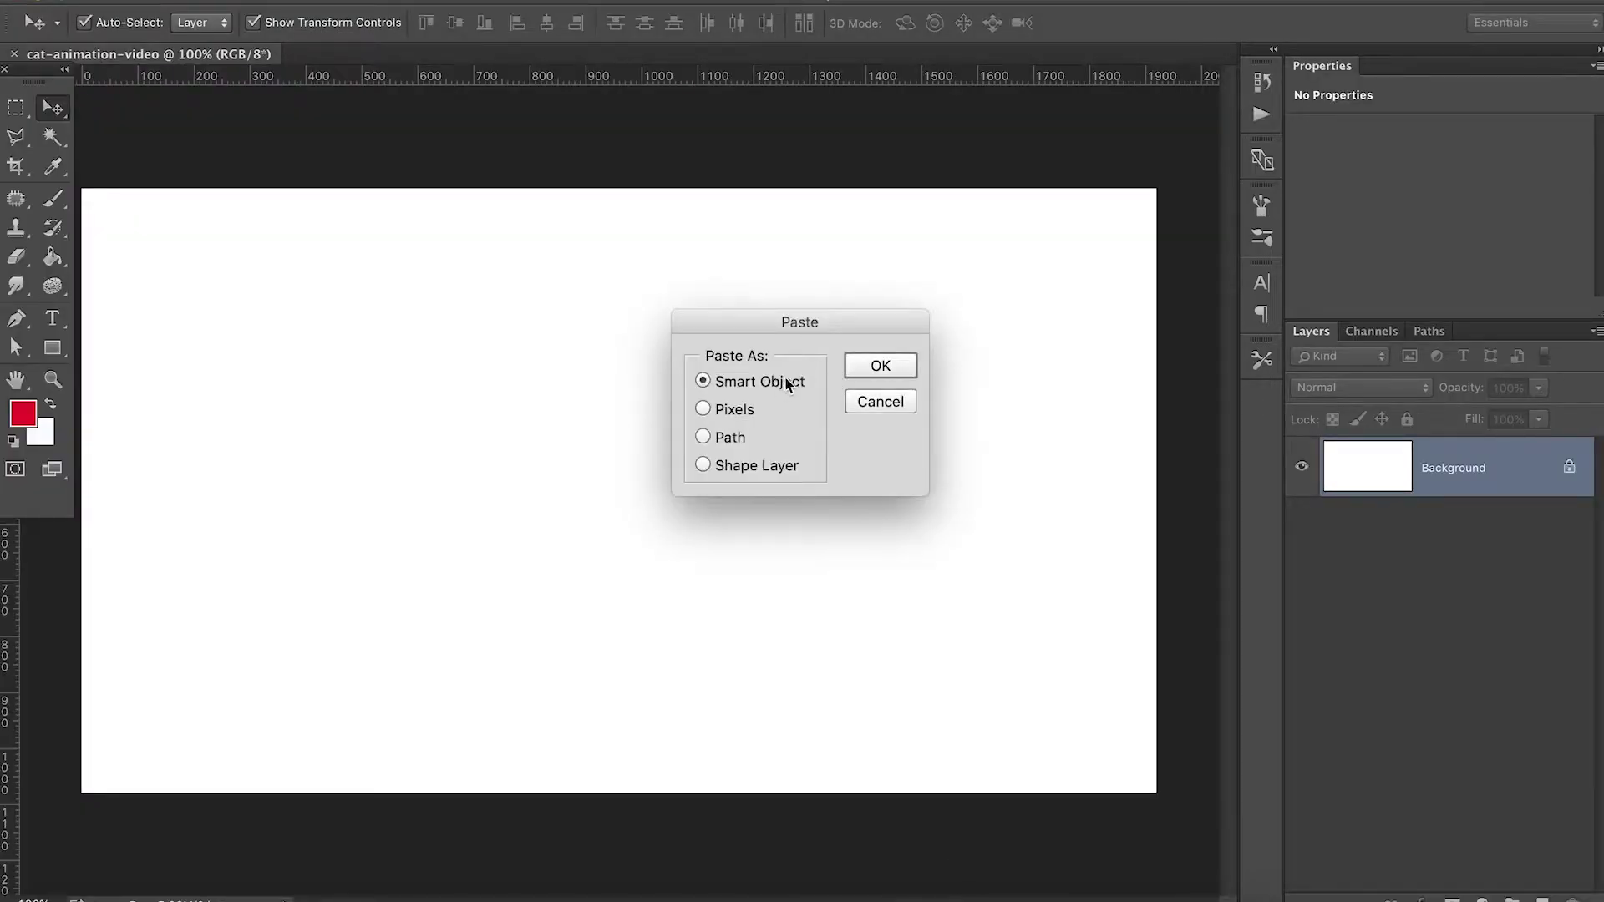
{"action": "left_click", "coordinate": [881, 366]}
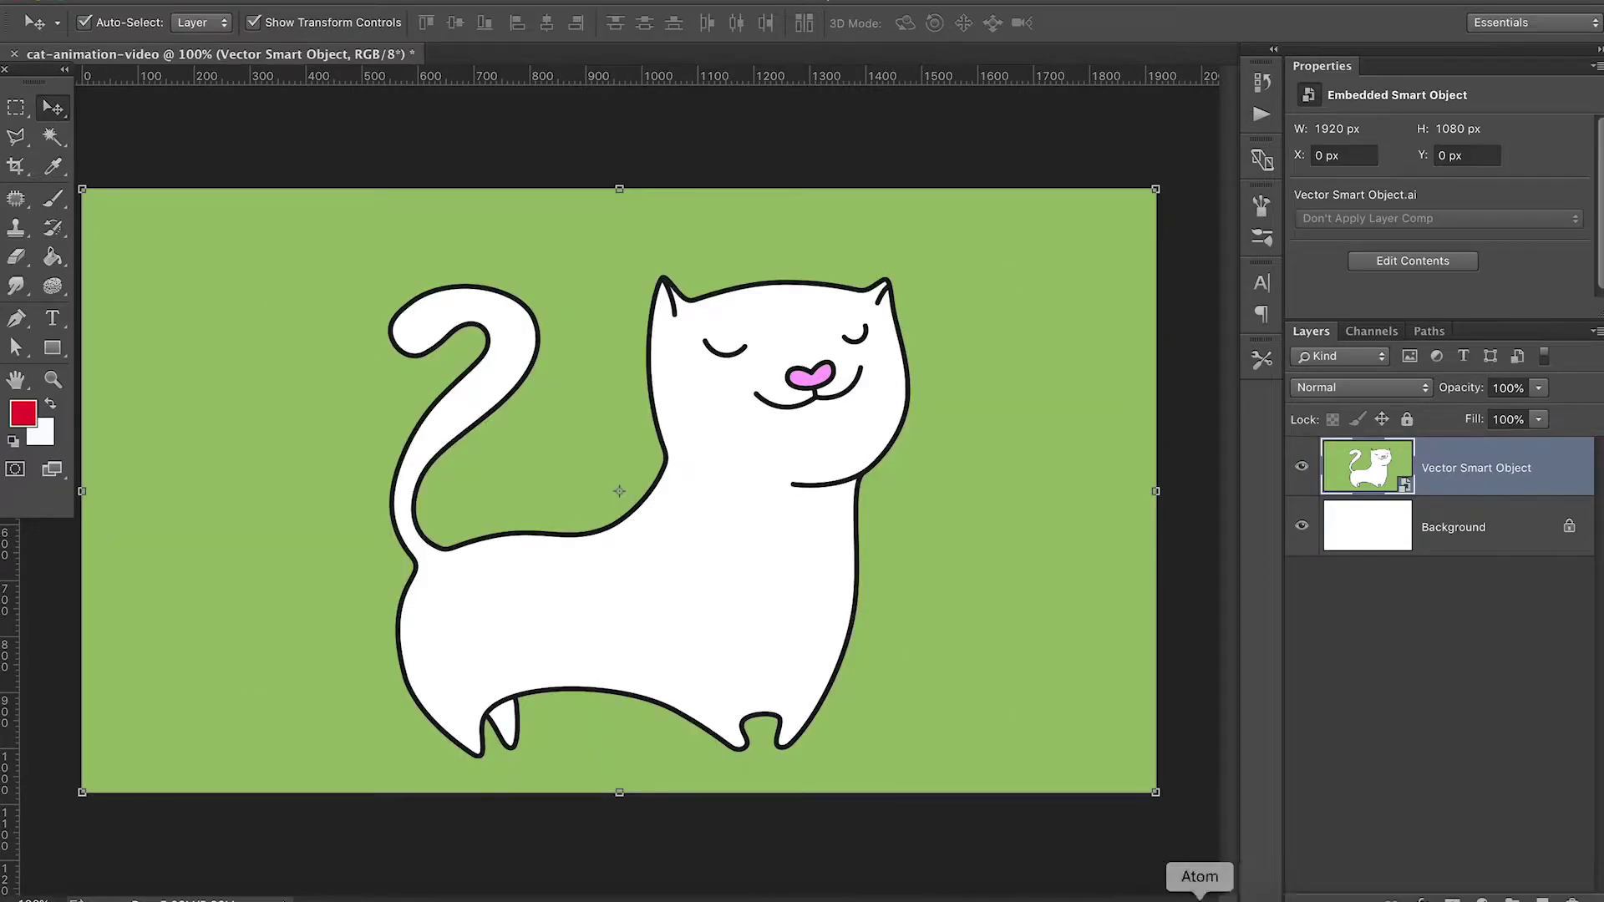
Switch to Illustrator, show layer 2 instead of layer 1, and select and copy all visible artwork
{"action": "left_click", "coordinate": [1120, 899]}
{"action": "left_click", "coordinate": [1141, 706]}
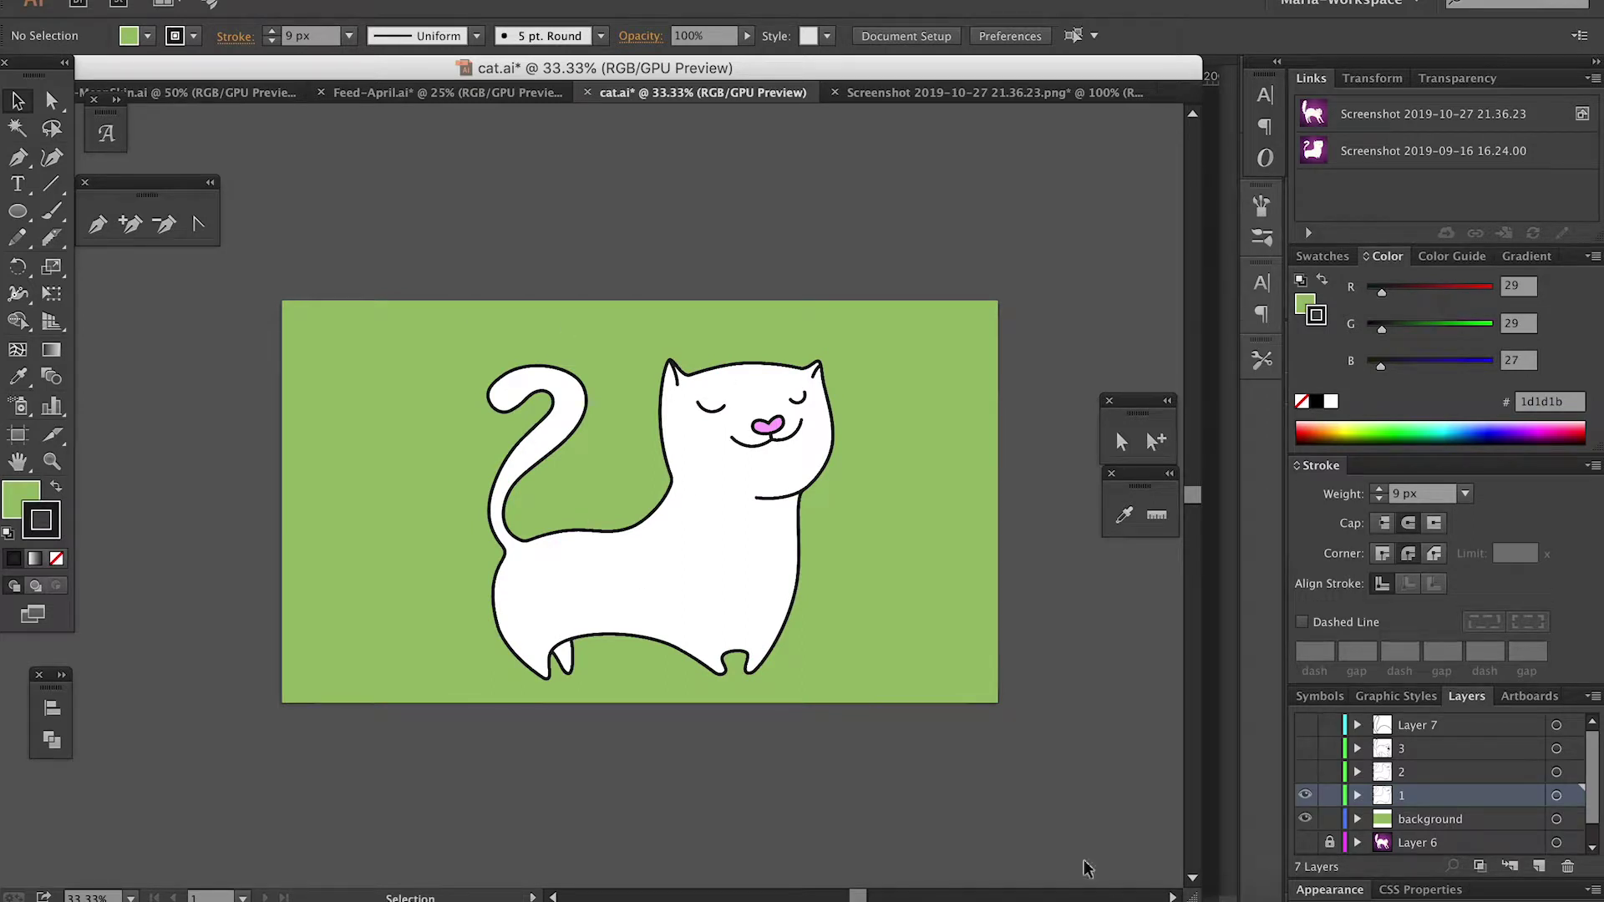
{"action": "left_click", "coordinate": [1308, 795]}
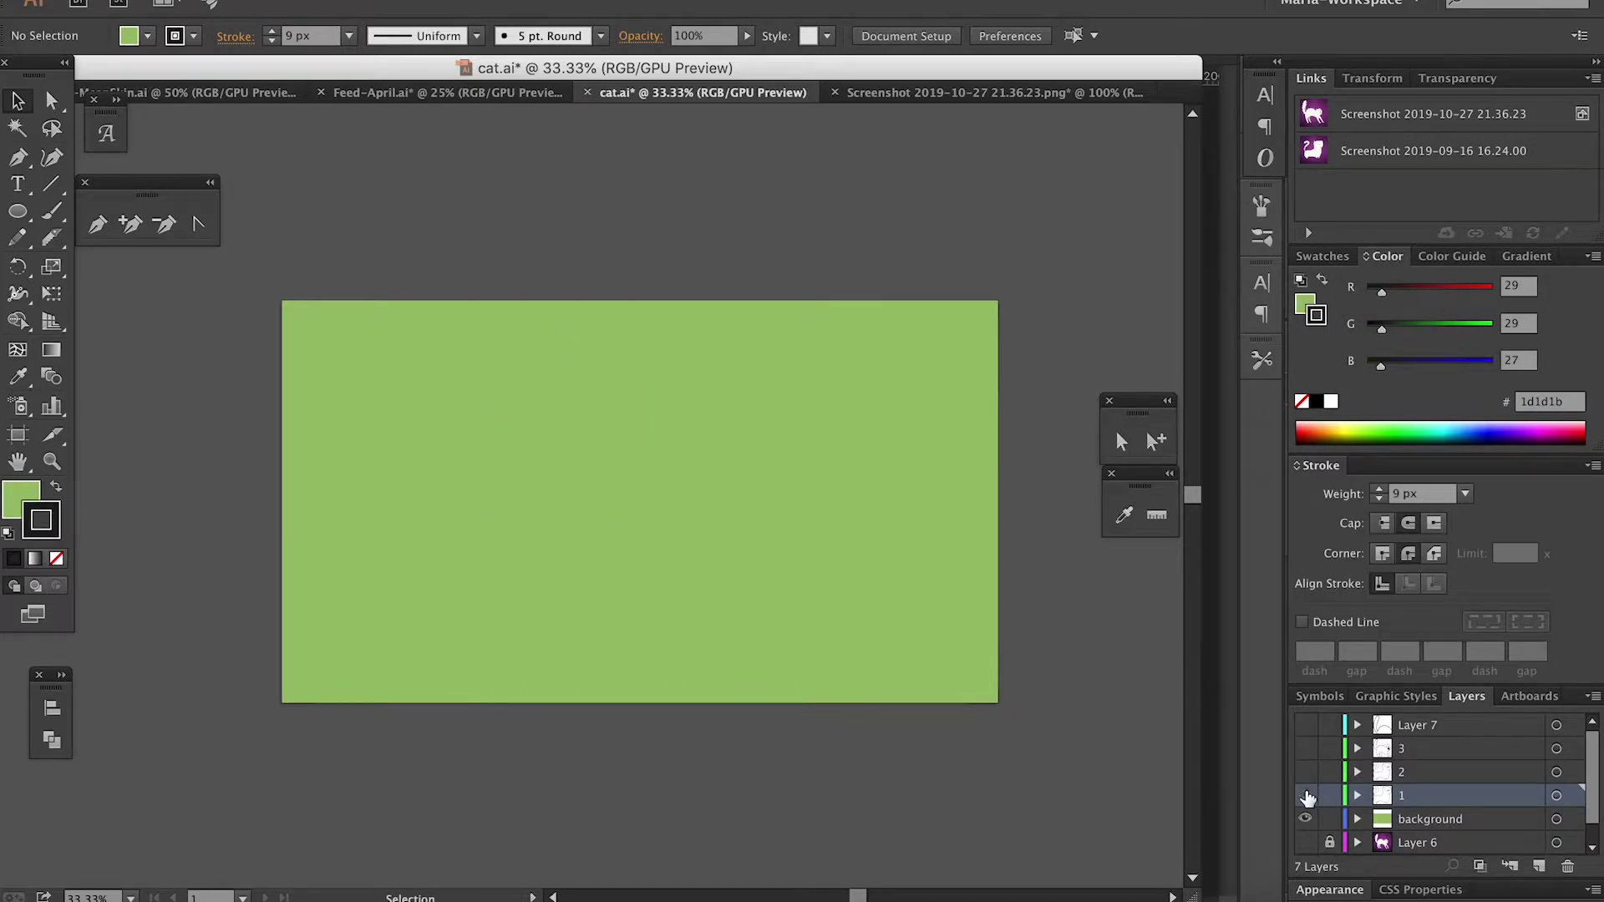
{"action": "left_click", "coordinate": [1305, 772]}
{"action": "key", "text": "super+a"}
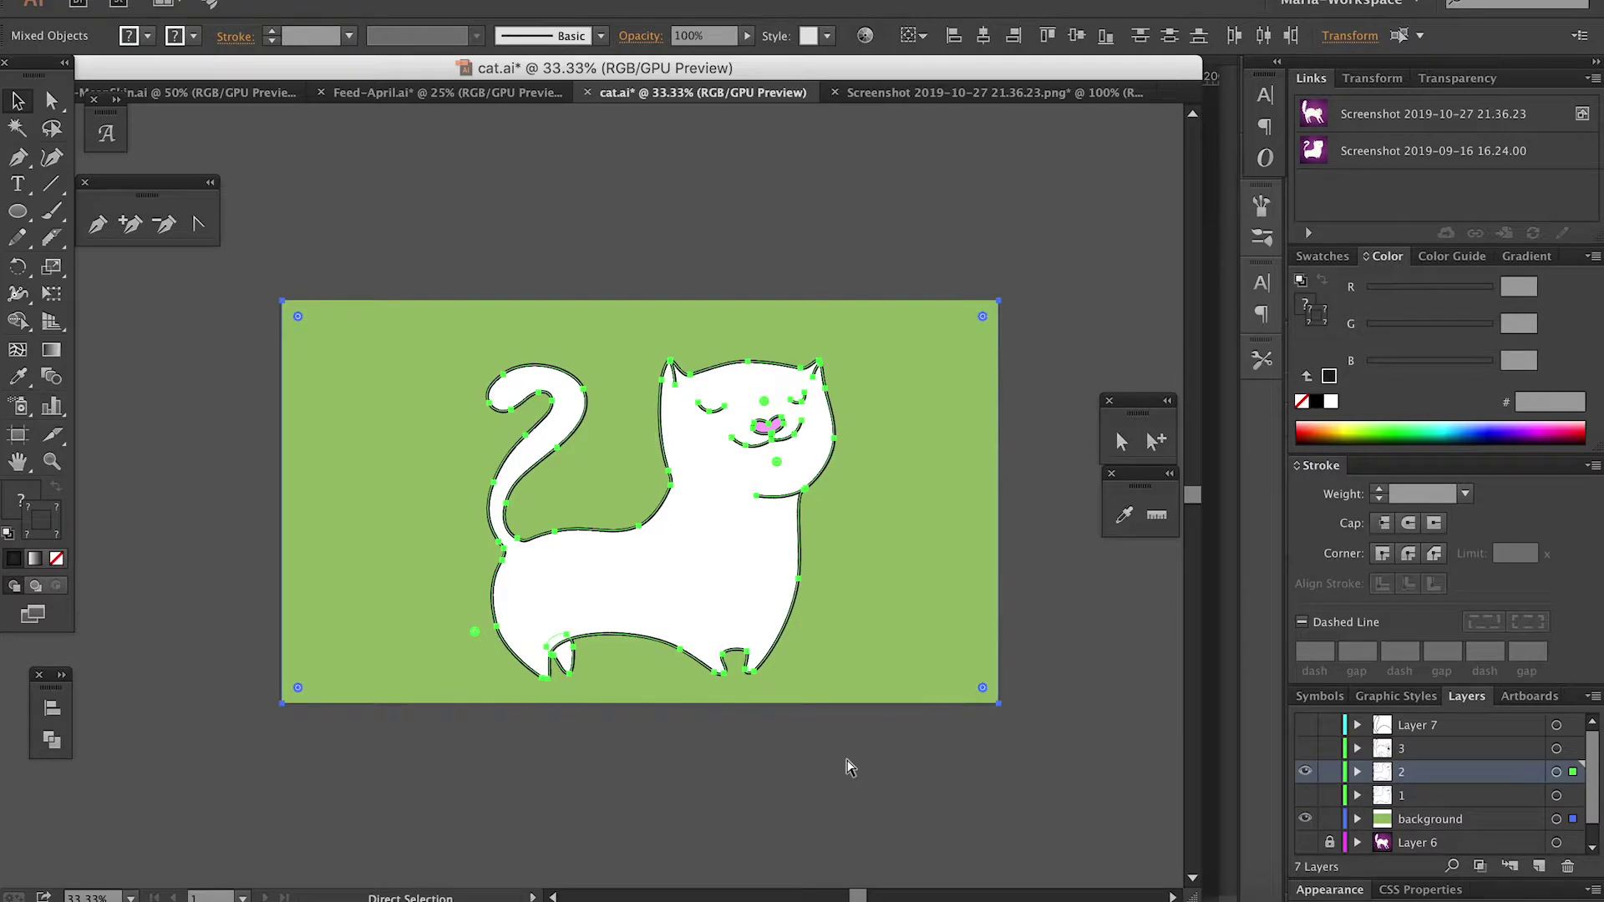
Switch to Photoshop and paste the layer 2 cat with its background as another Smart Object
{"action": "left_click", "coordinate": [1081, 898]}
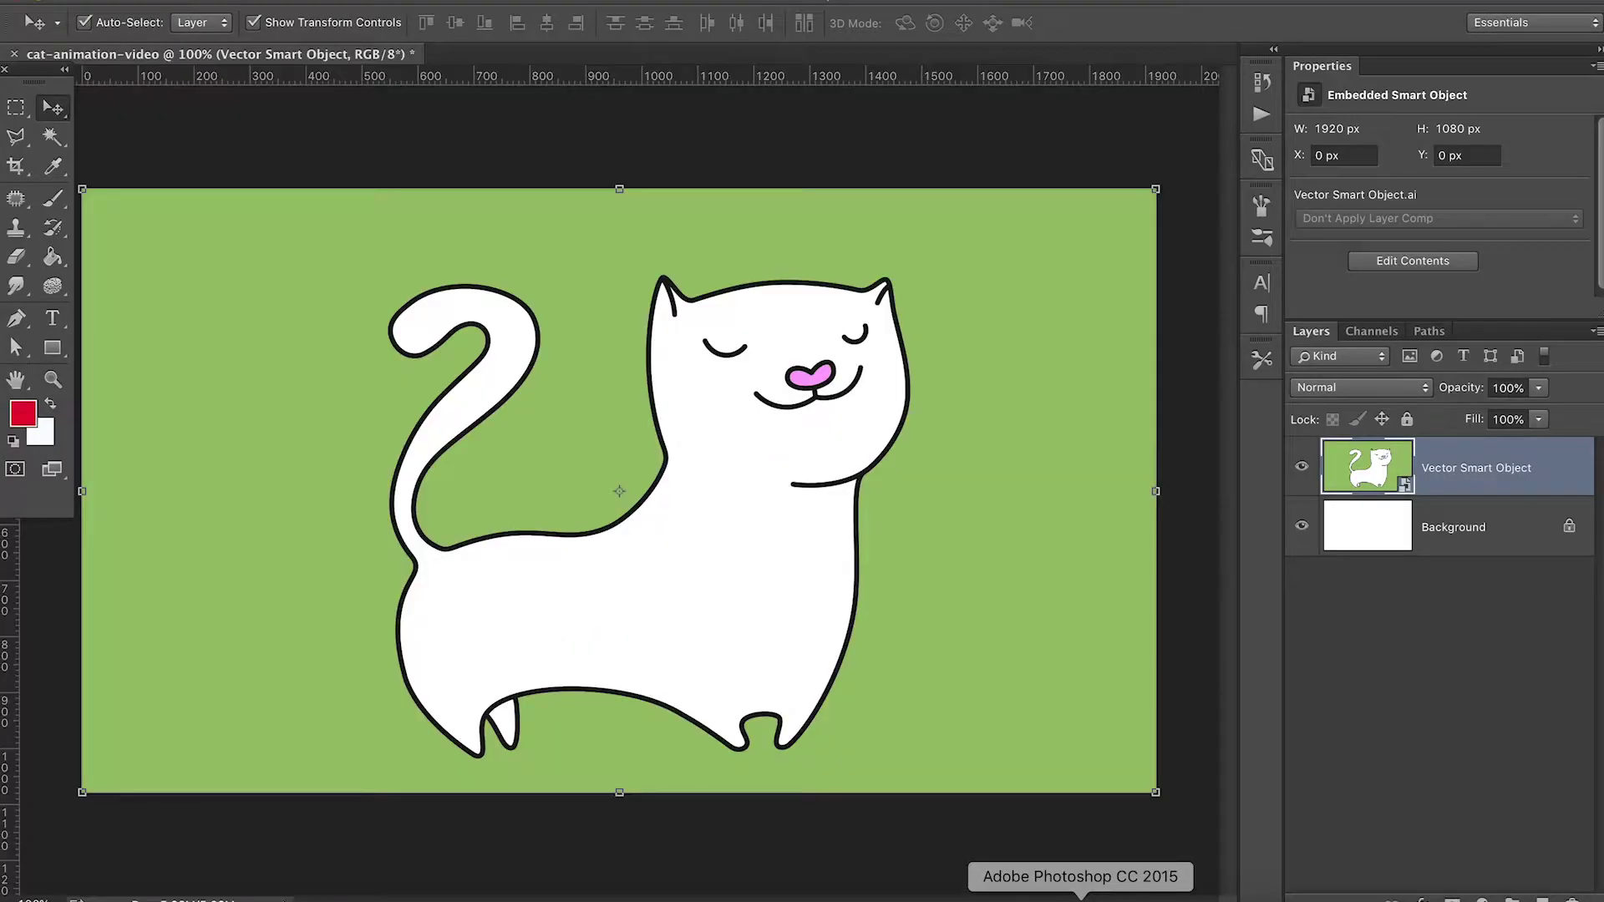
{"action": "key", "text": "super+v"}
{"action": "key", "text": "Return"}
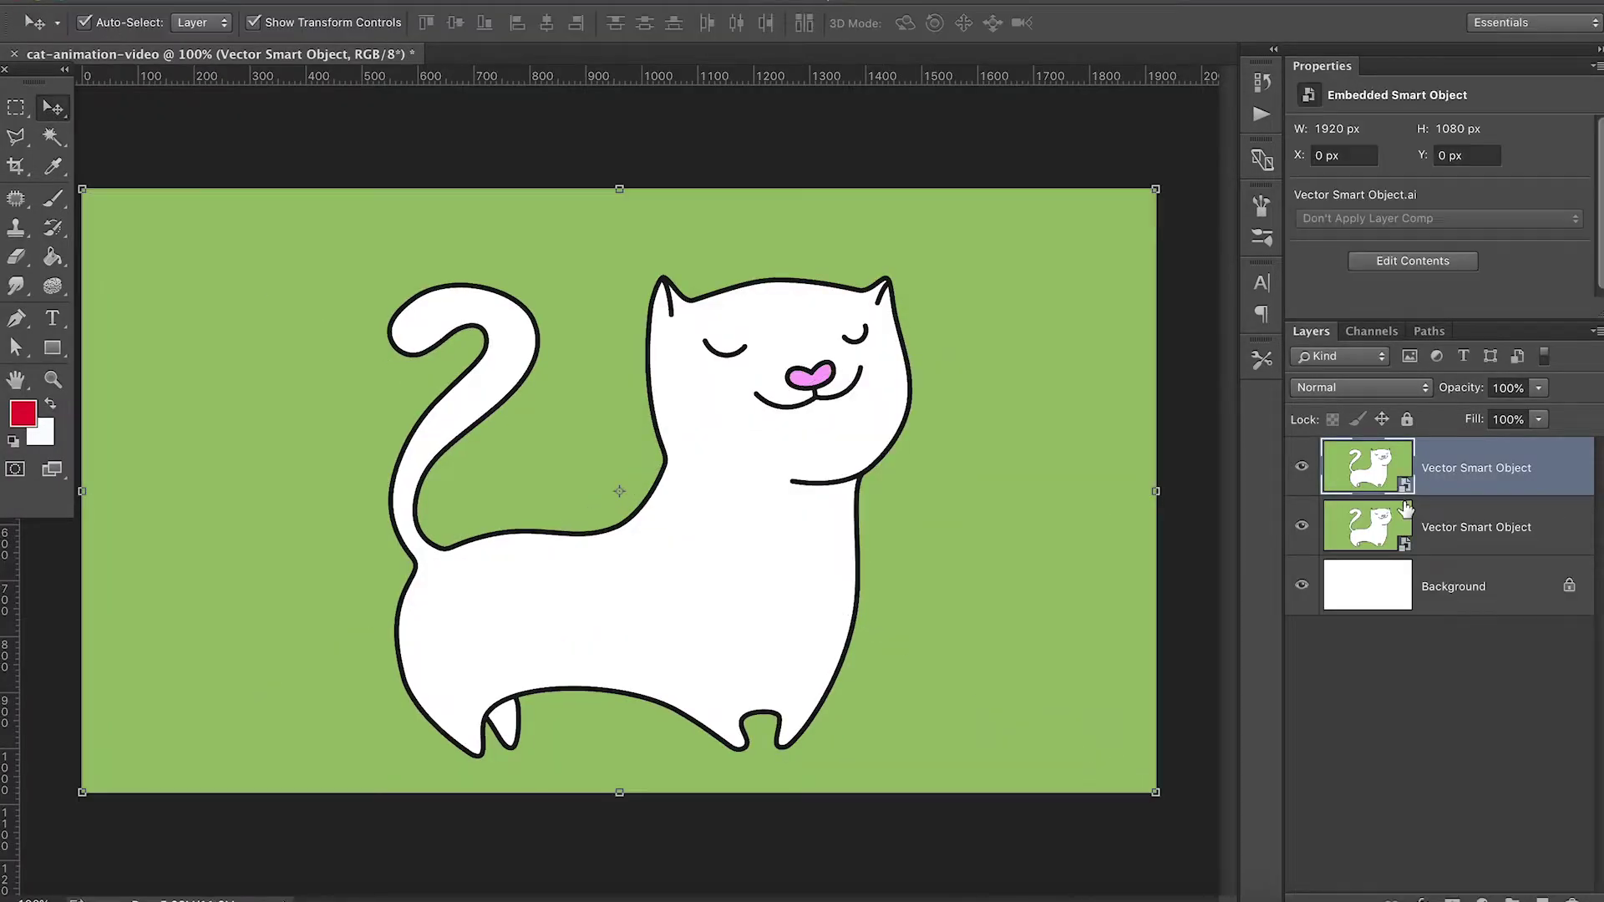
Switch to Illustrator, show layer 3 instead of layer 2, and select and copy the scared cat with the background
{"action": "left_click", "coordinate": [1120, 897]}
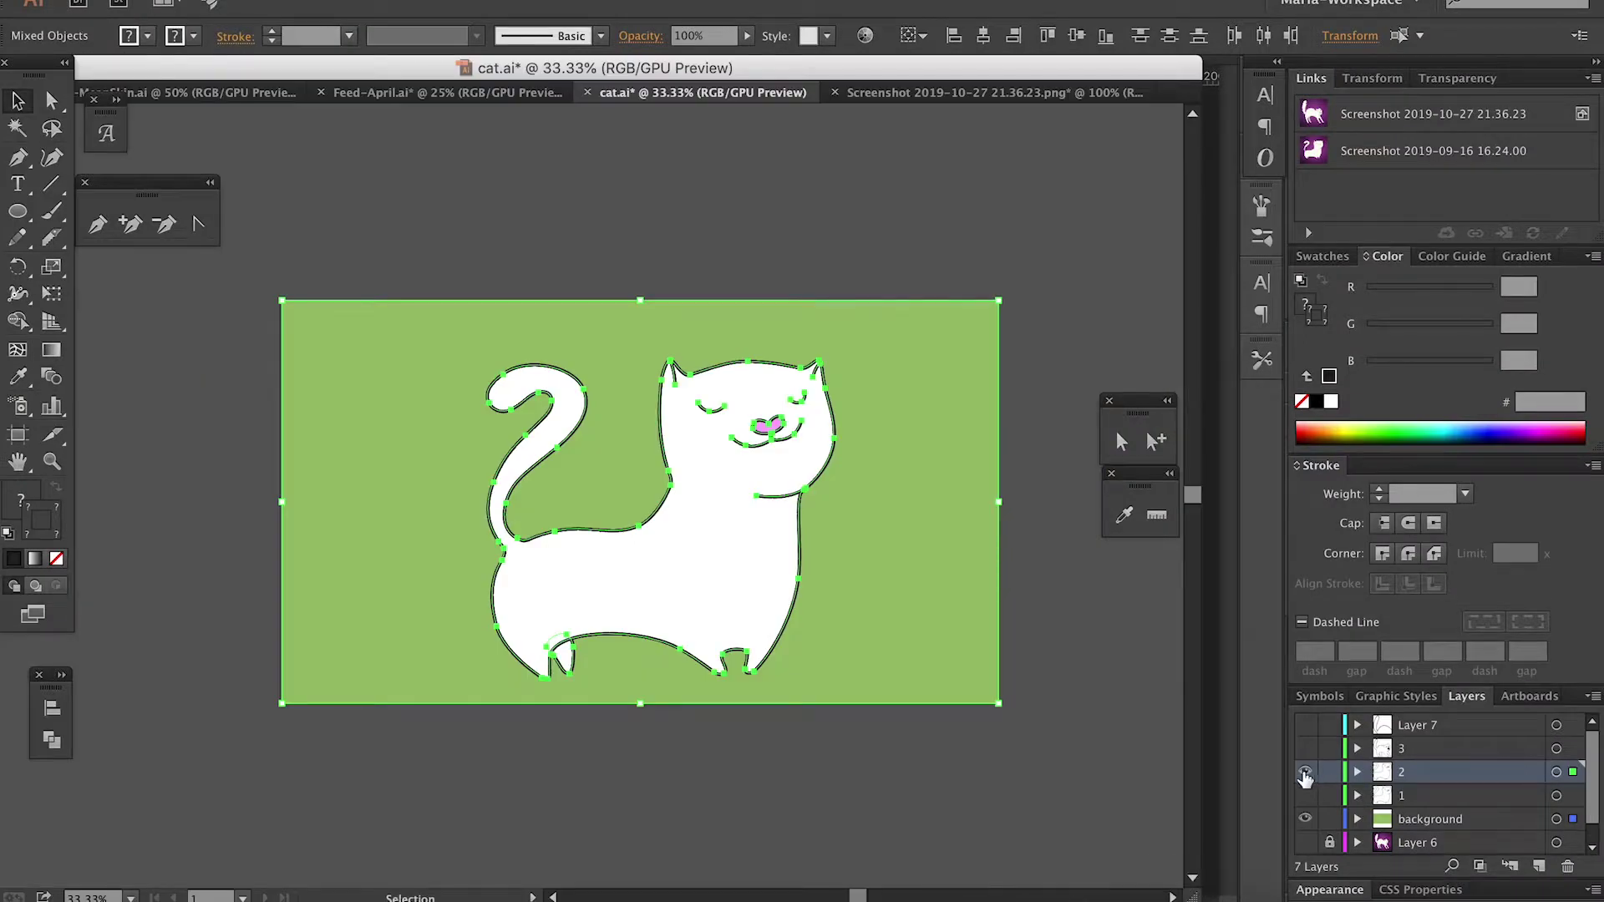
{"action": "left_click", "coordinate": [1305, 771]}
{"action": "left_click", "coordinate": [1305, 747]}
{"action": "key", "text": "a"}
{"action": "key", "text": "super+a"}
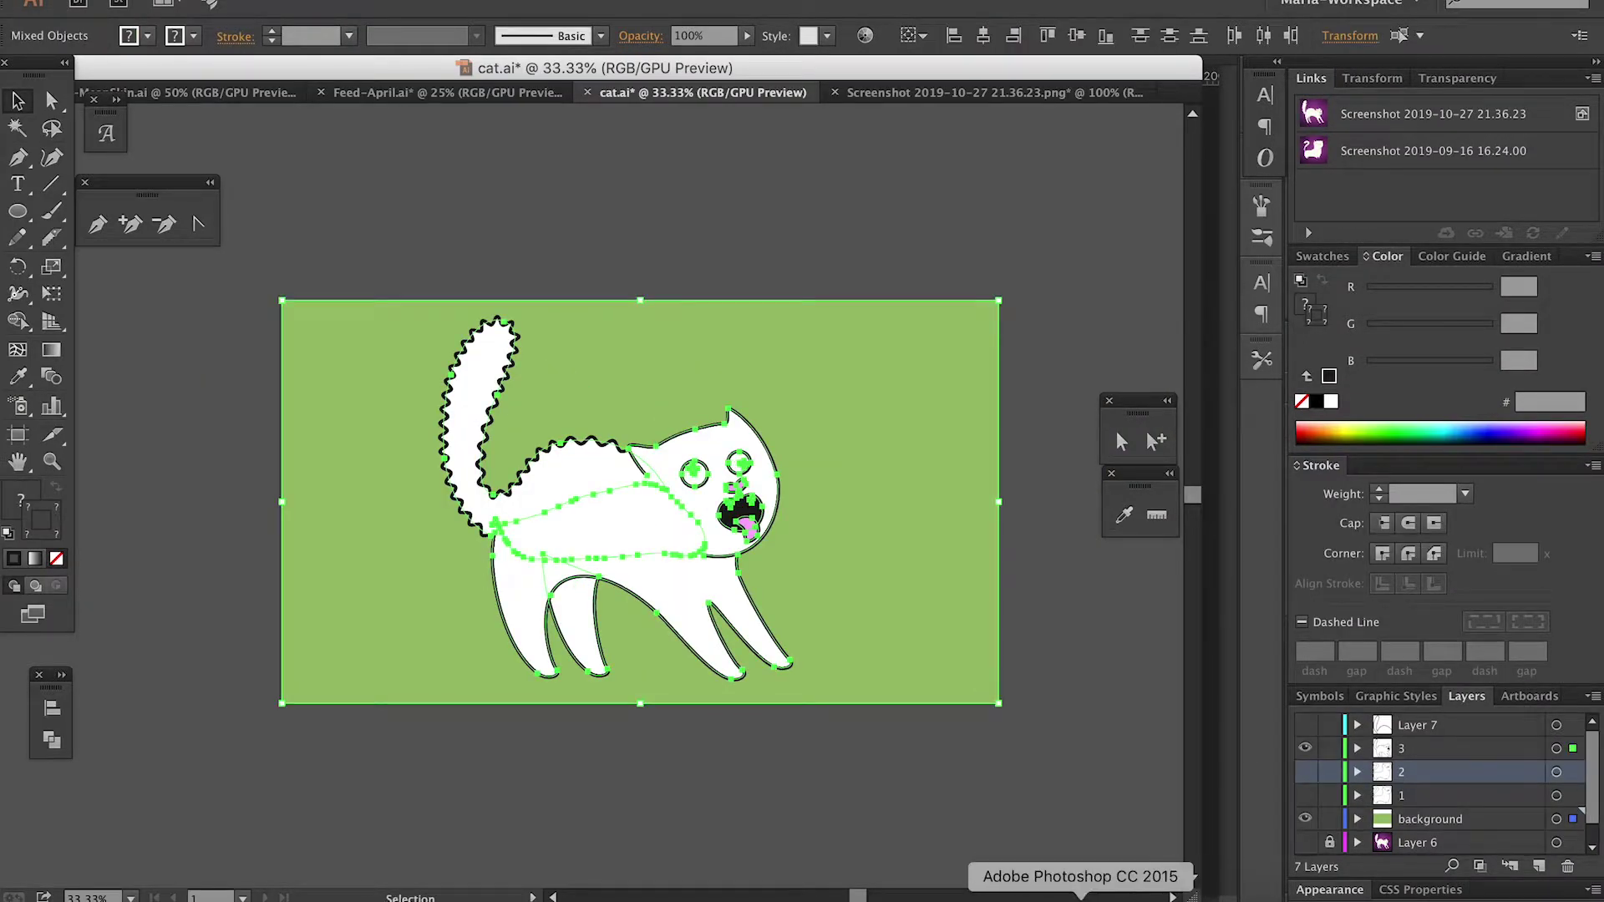
Switch to Photoshop and paste the copied scared cat with its background as a Smart Object
{"action": "left_click", "coordinate": [1078, 890]}
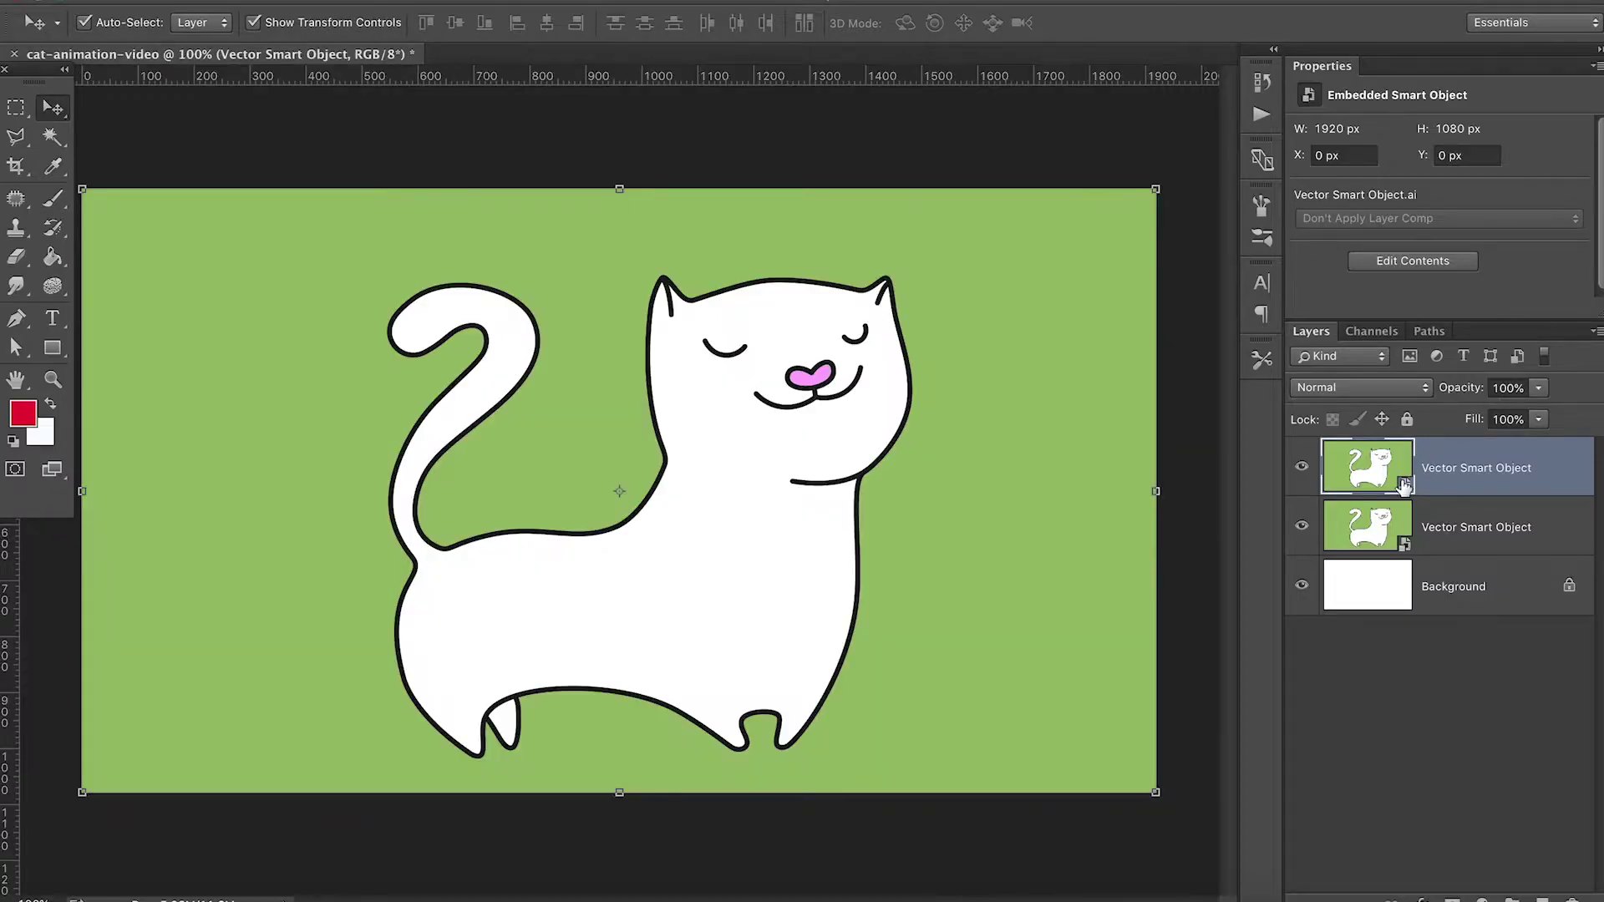
{"action": "key", "text": "super+v"}
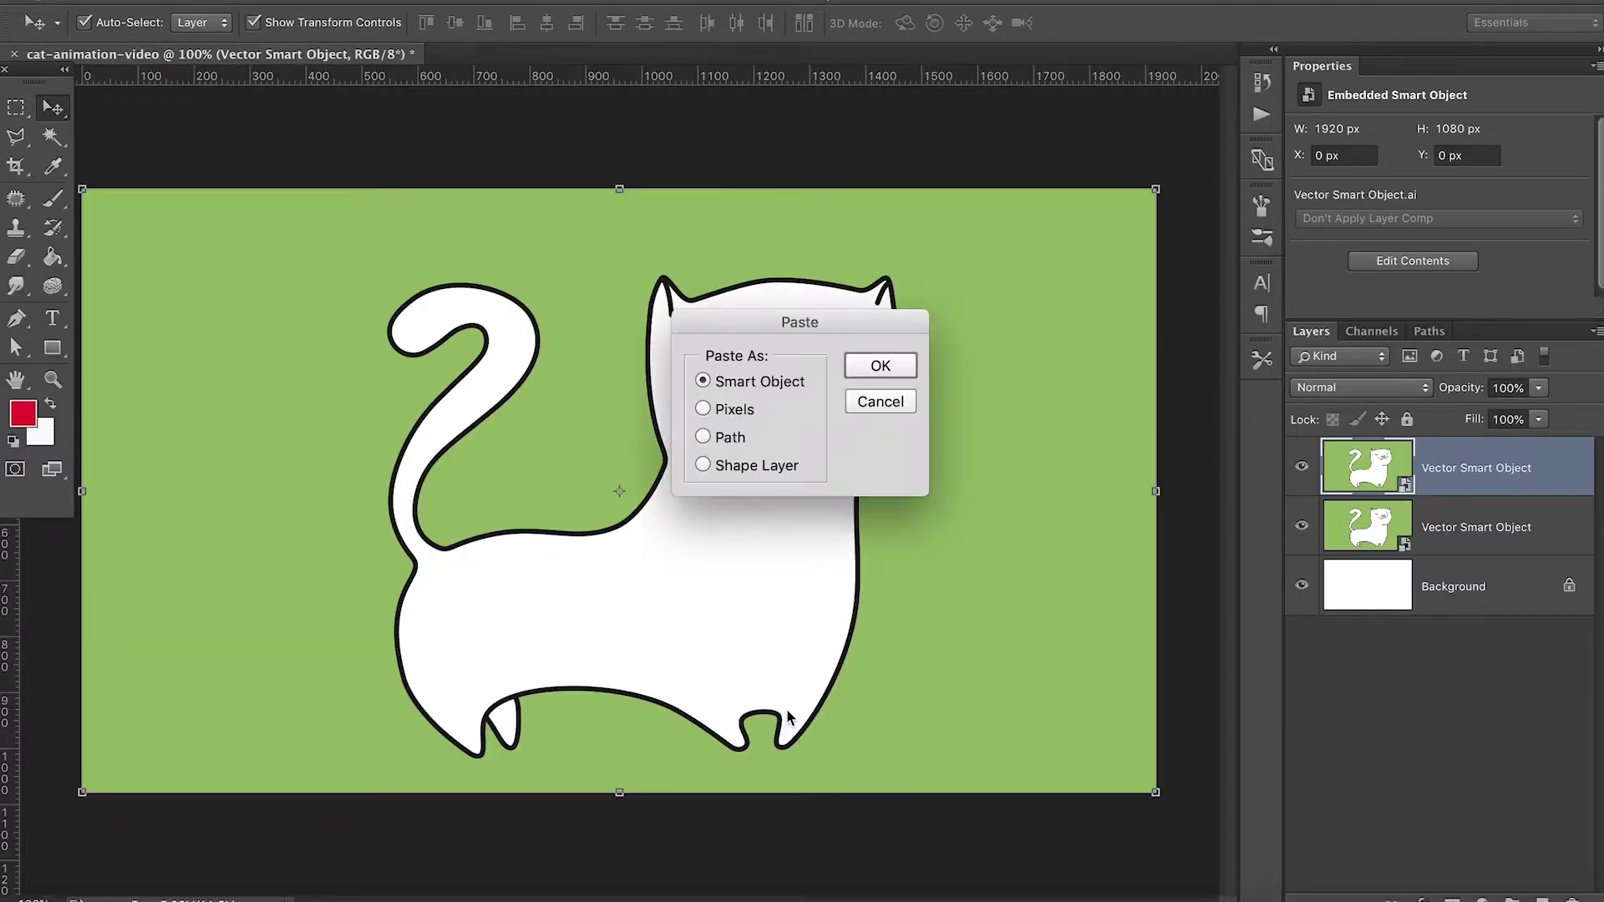
{"action": "left_click", "coordinate": [879, 374]}
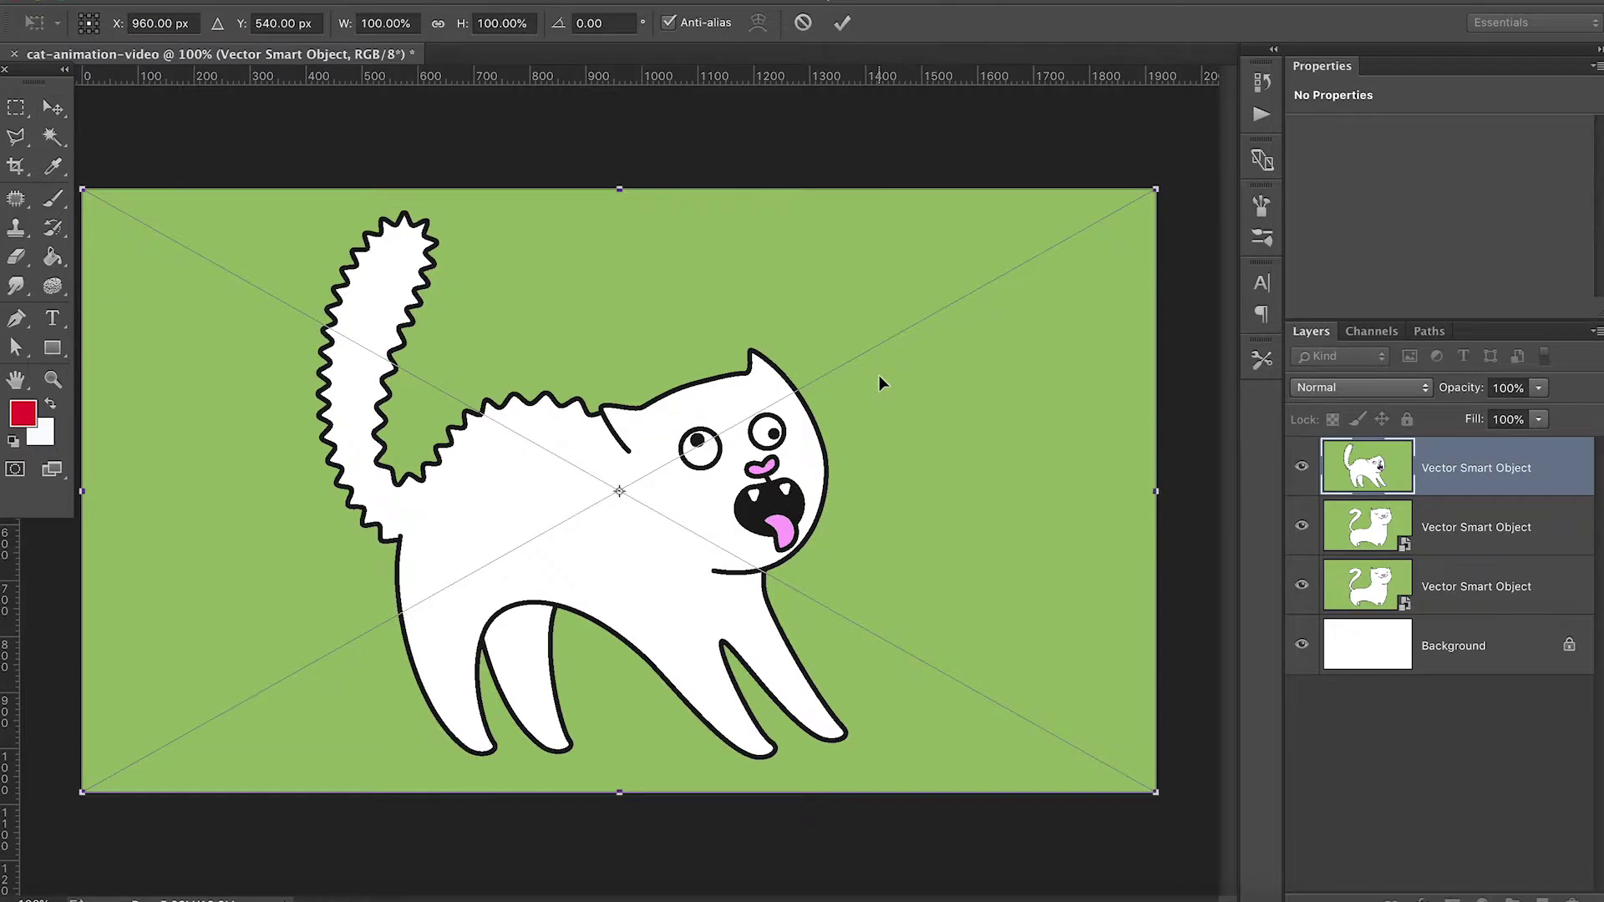
Commit the pasted artwork and rename the lowest Smart Object layer to "Frame 1"
{"action": "left_click", "coordinate": [1462, 588]}
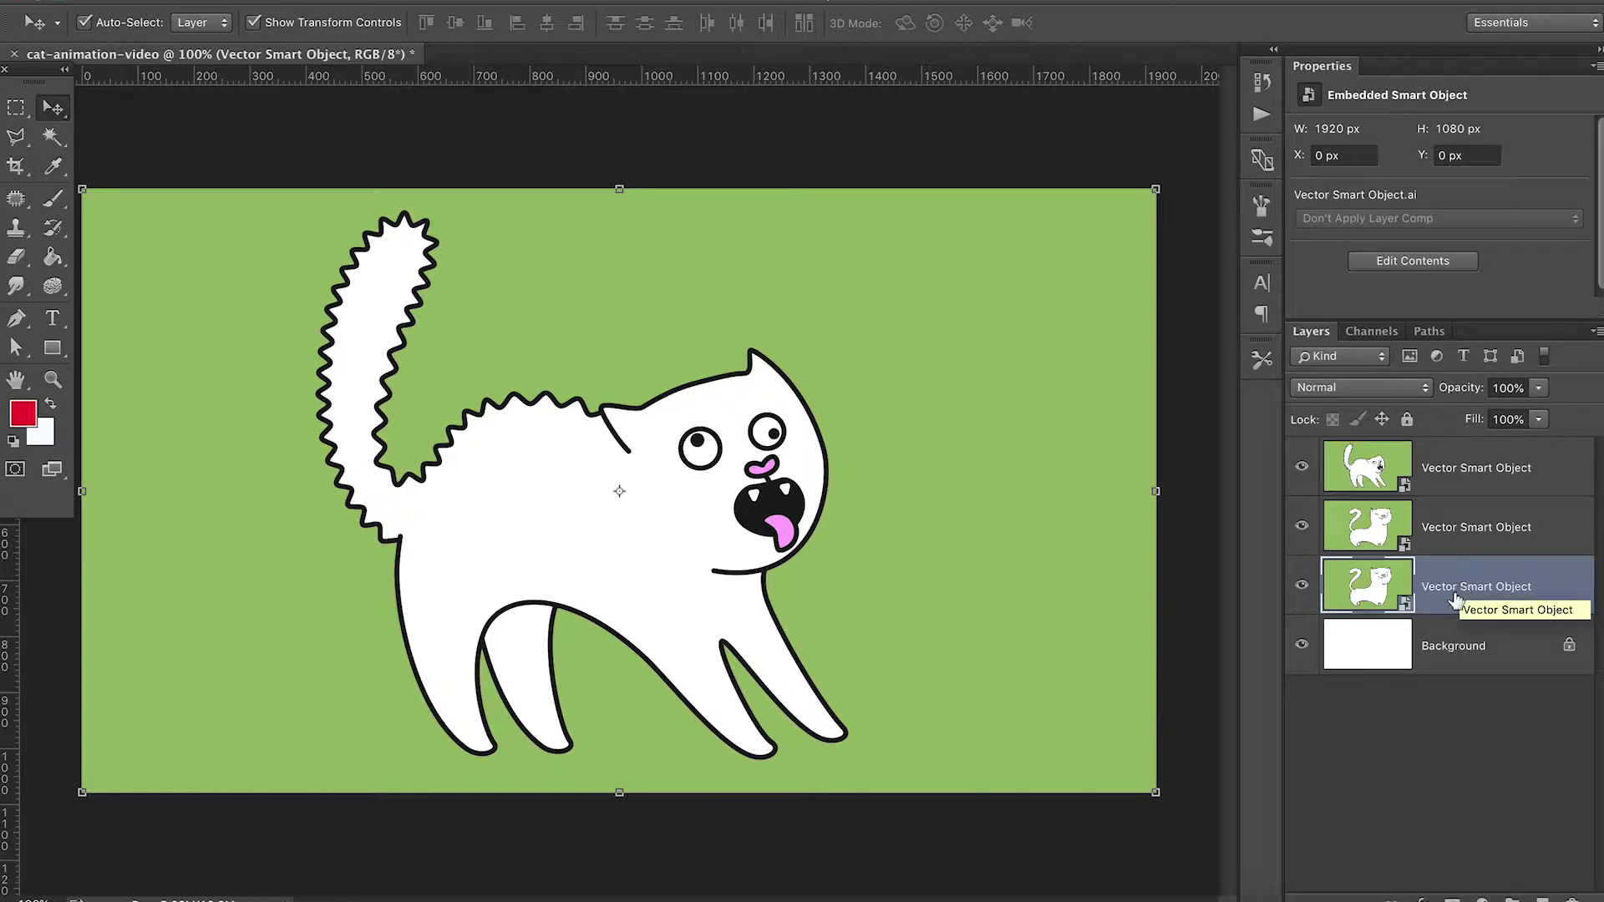
{"action": "double_click", "coordinate": [1456, 585]}
{"action": "type", "text": "Frame 1"}
{"action": "key", "text": "Return"}
Copy the name of the Frame 1 layer and reuse it to rename the middle Smart Object layer "Frame 2"
{"action": "double_click", "coordinate": [1437, 581]}
{"action": "key", "text": "ctrl+c"}
{"action": "double_click", "coordinate": [1481, 526]}
{"action": "key", "text": "ctrl+v"}
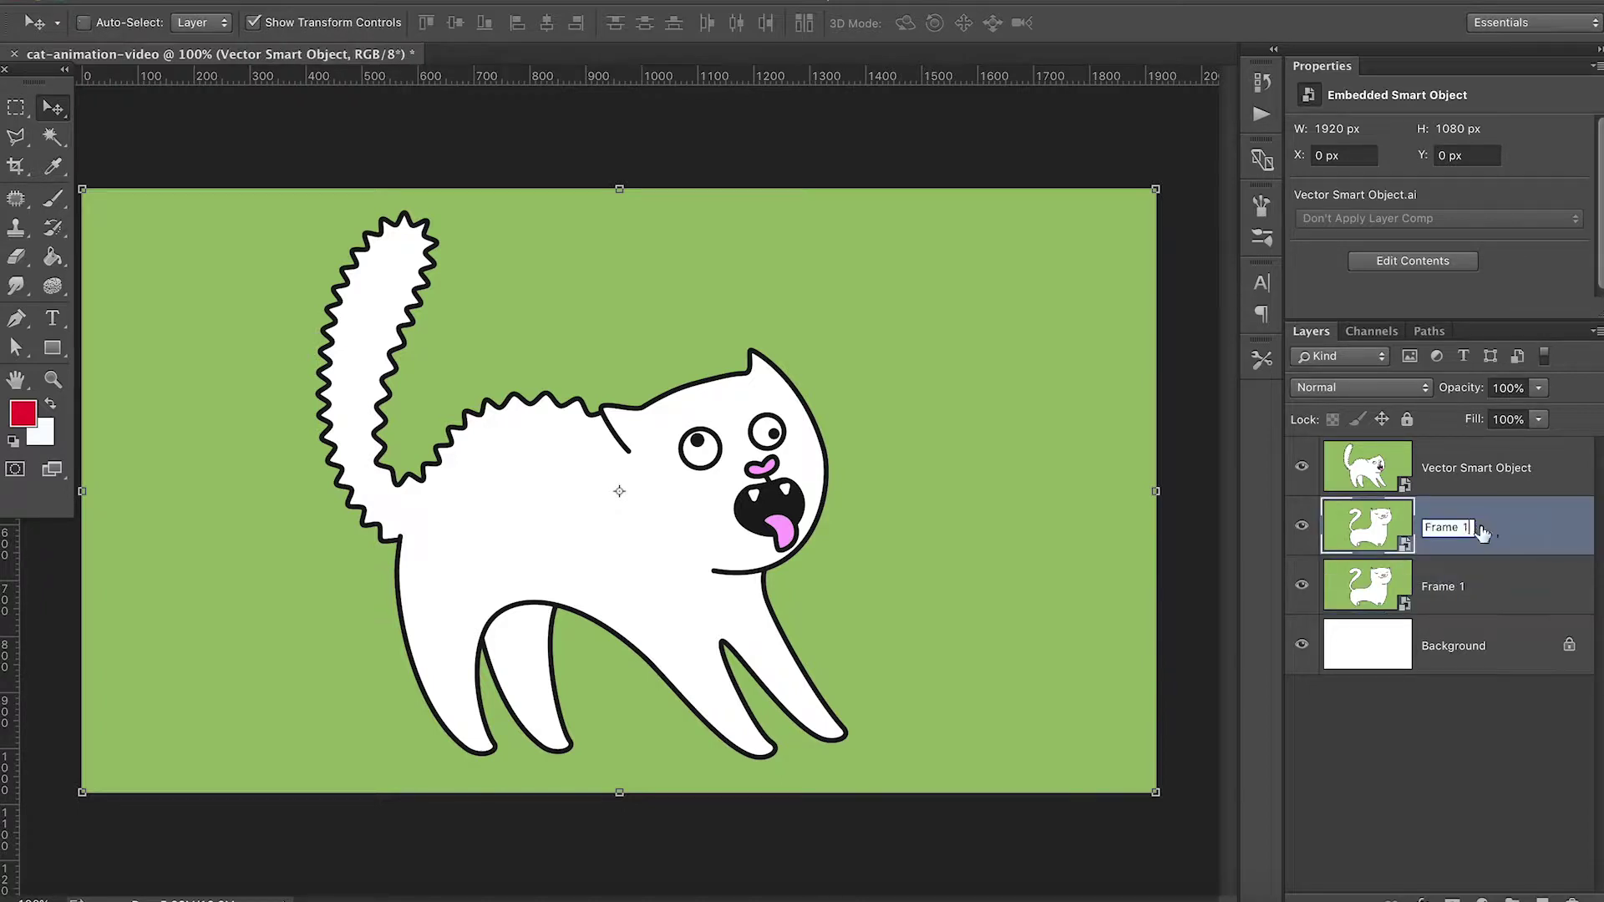
{"action": "key", "text": "BackSpace"}
{"action": "type", "text": "2"}
{"action": "key", "text": "Return"}
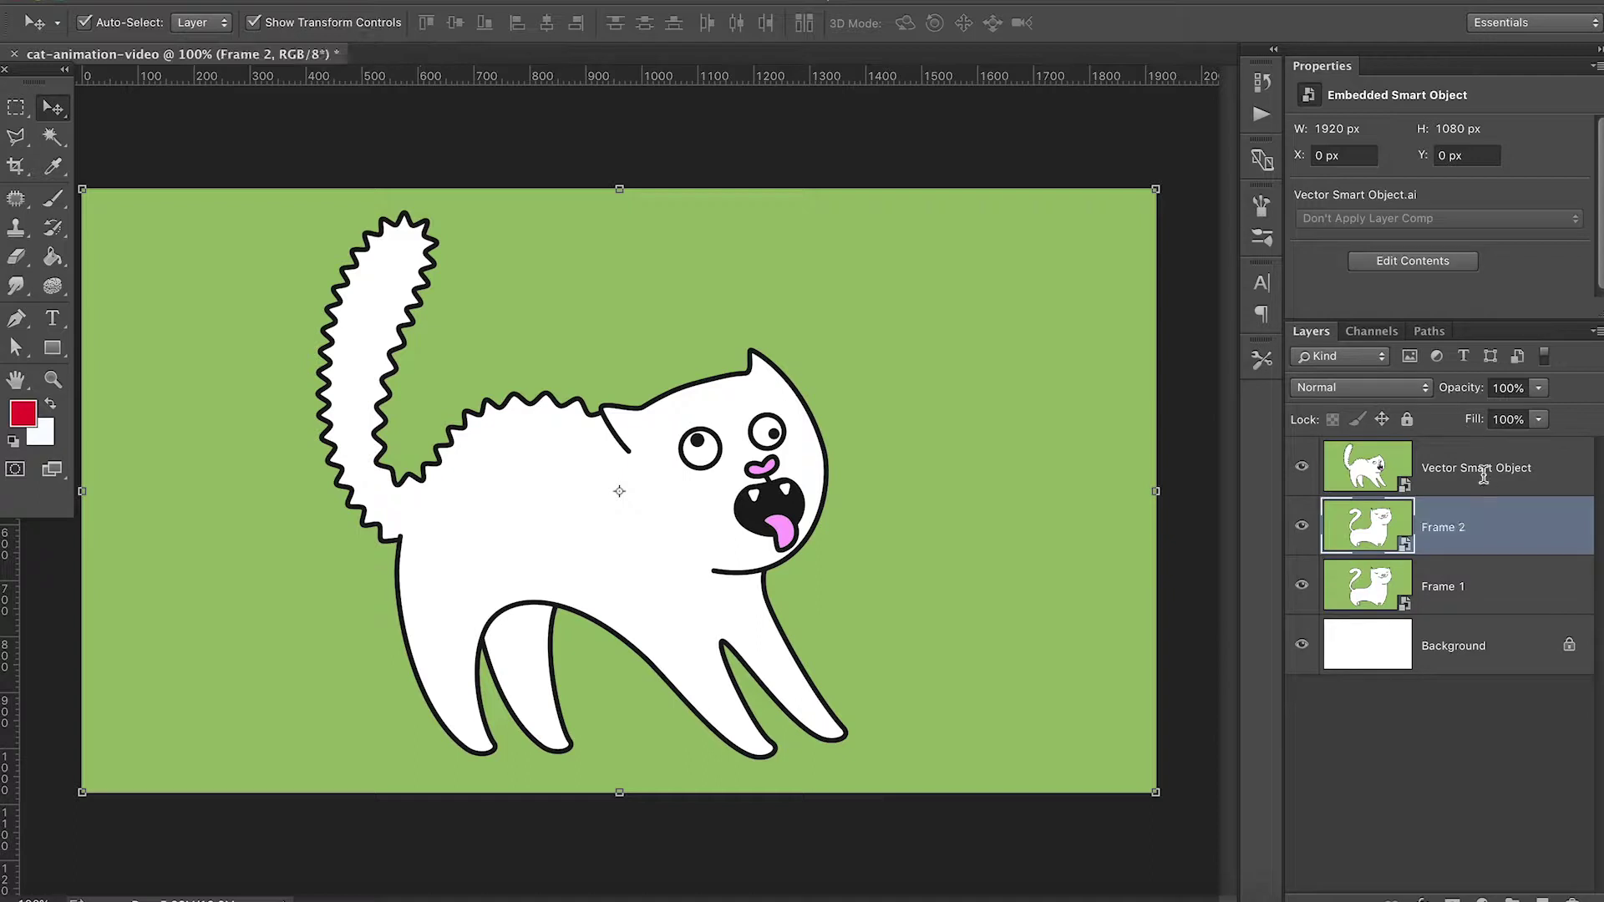
Rename the scared cat's Smart Object layer to "Frame 3" and deselect all layers
{"action": "double_click", "coordinate": [1554, 472]}
{"action": "key", "text": "ctrl+v"}
{"action": "key", "text": "BackSpace"}
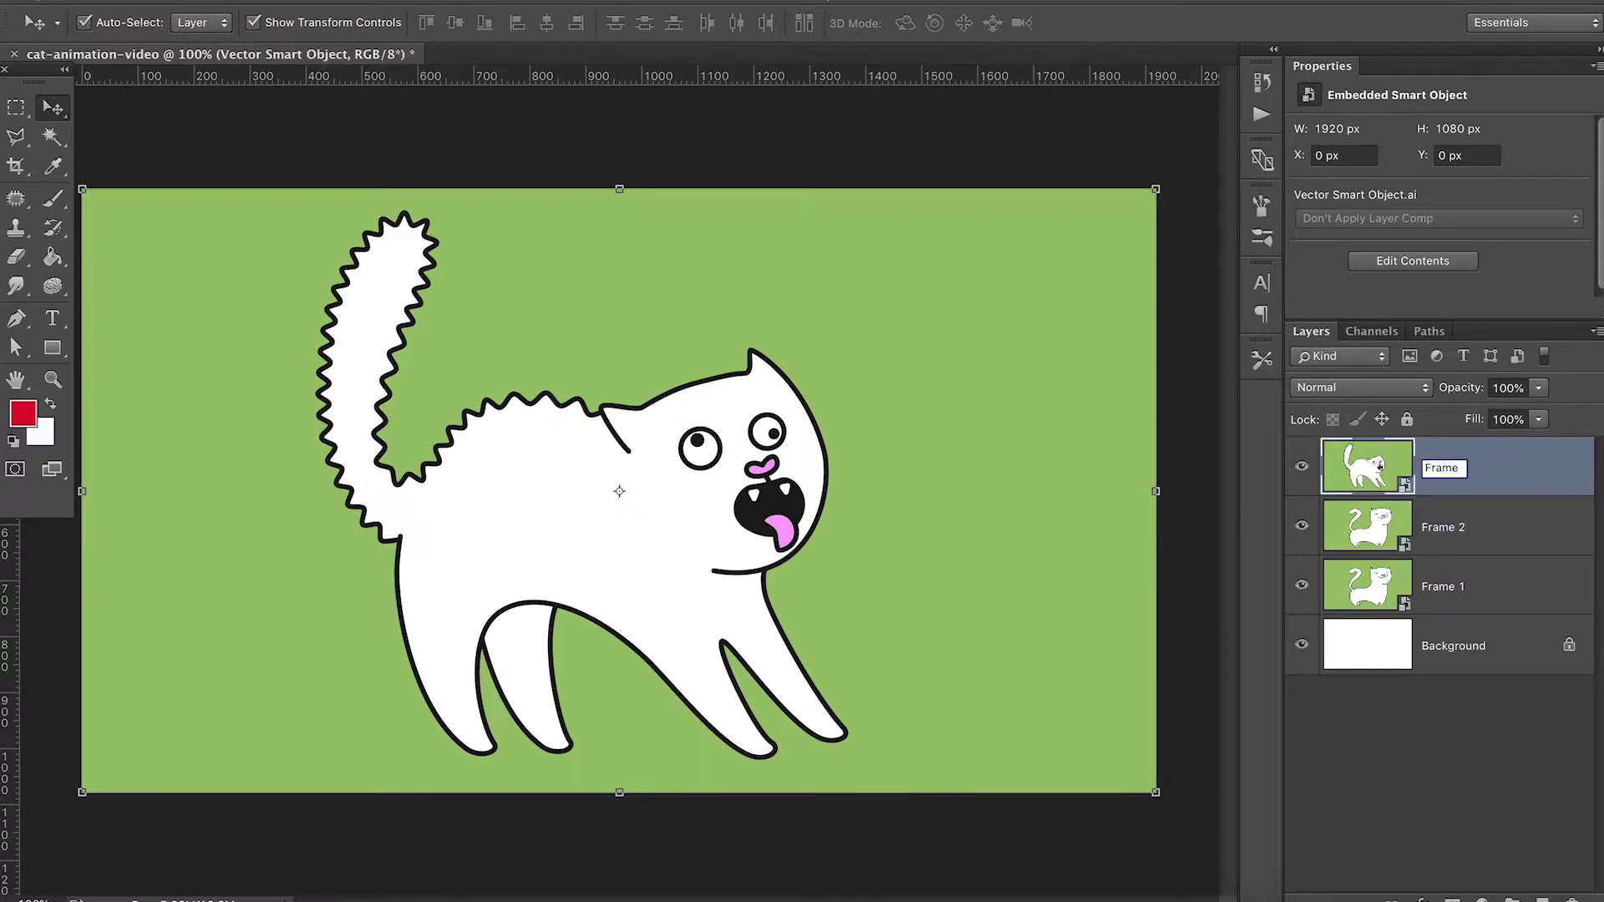
{"action": "key", "text": "Return"}
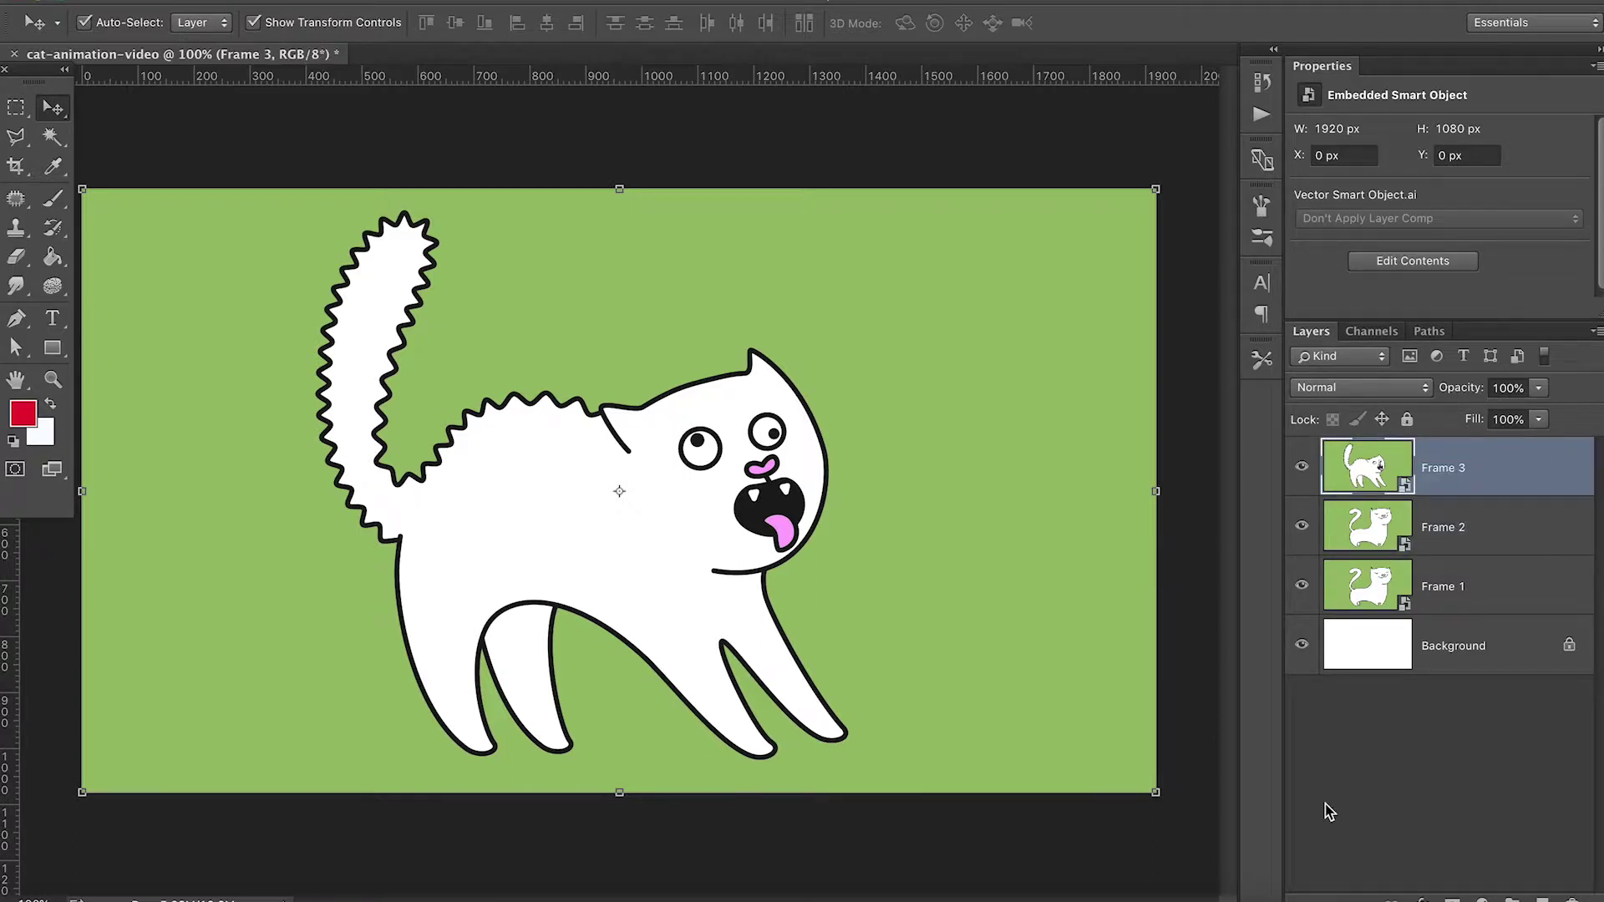
{"action": "left_click", "coordinate": [1366, 774]}
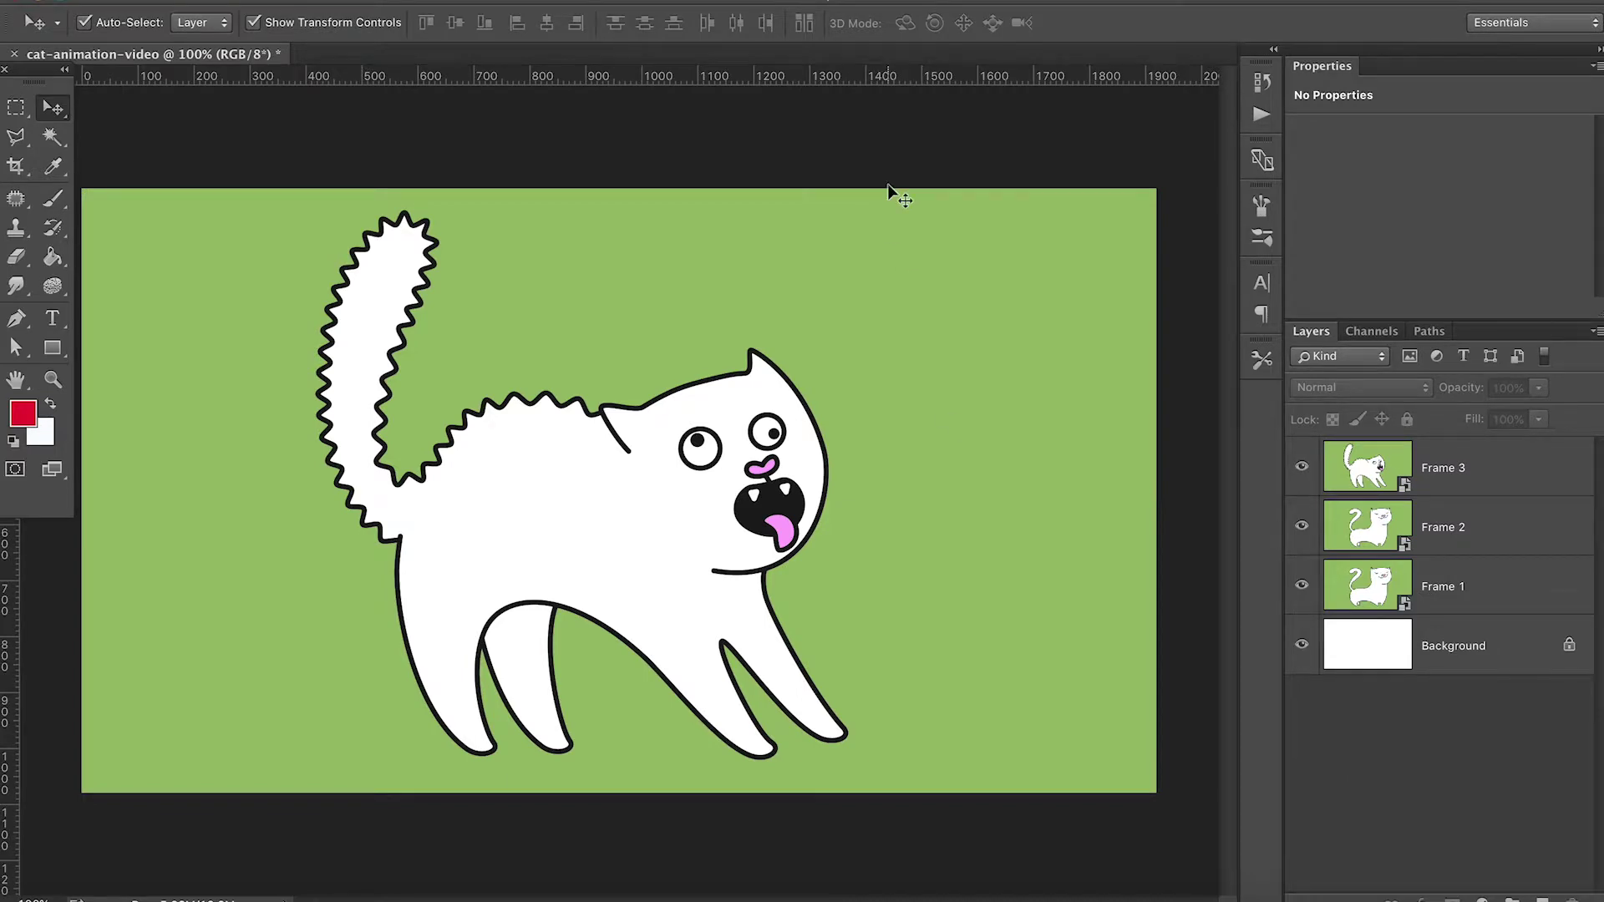
Save the document as cat-animation-video.psd in Photoshop format in the 8_INSTAGRAM folder
{"action": "key", "text": "ctrl"}
{"action": "key", "text": "super+shift+s"}
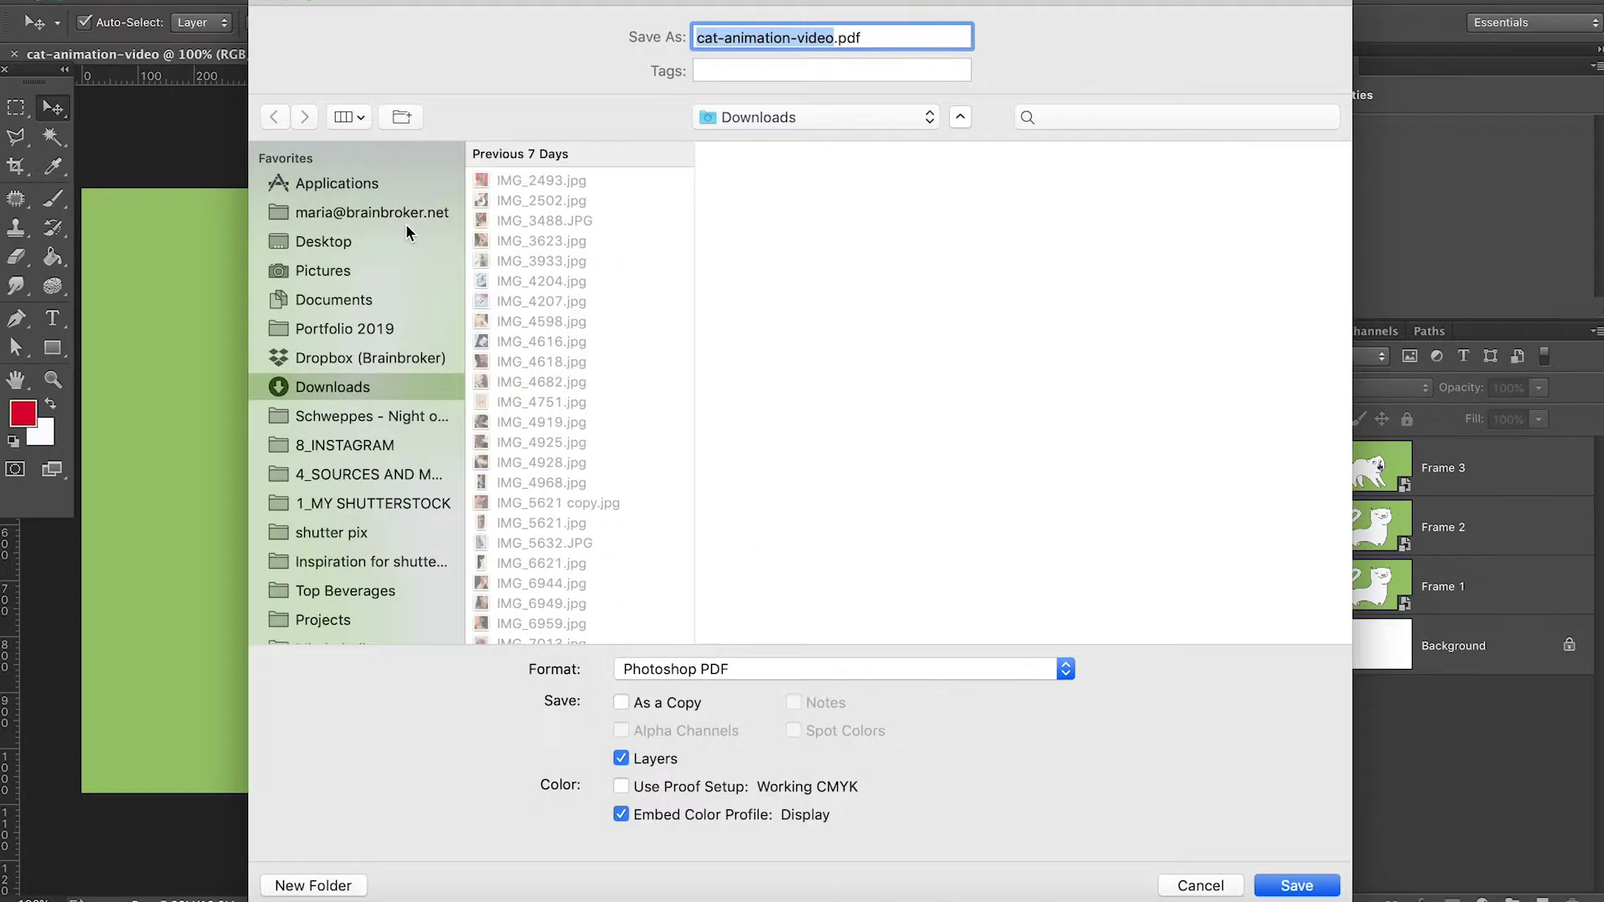
{"action": "left_click", "coordinate": [764, 671]}
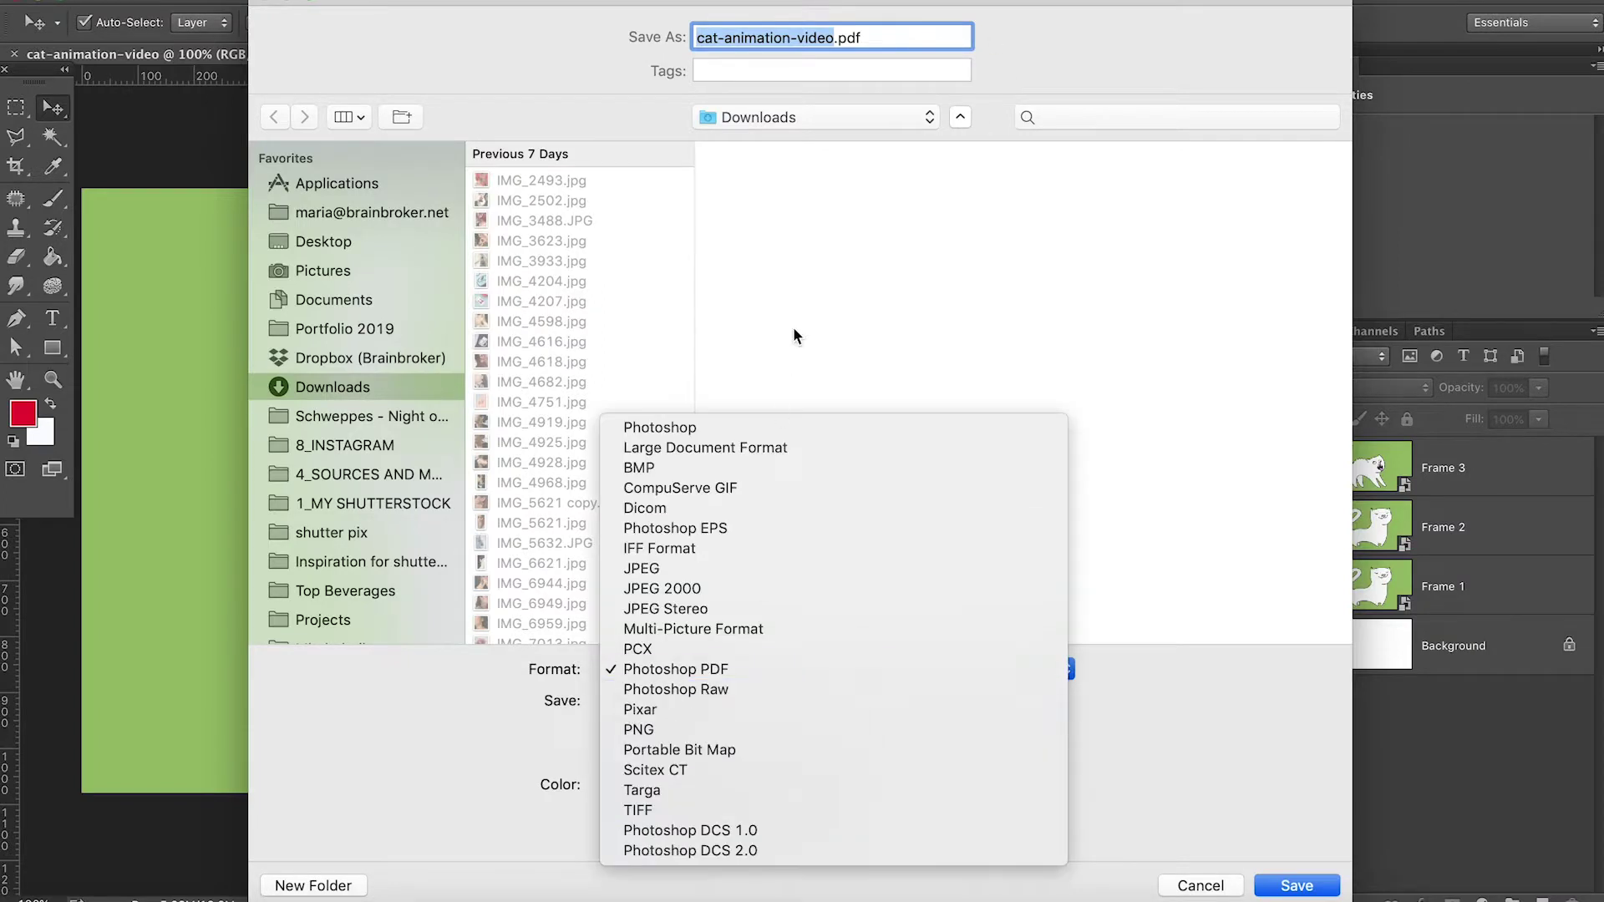
{"action": "left_click", "coordinate": [743, 428]}
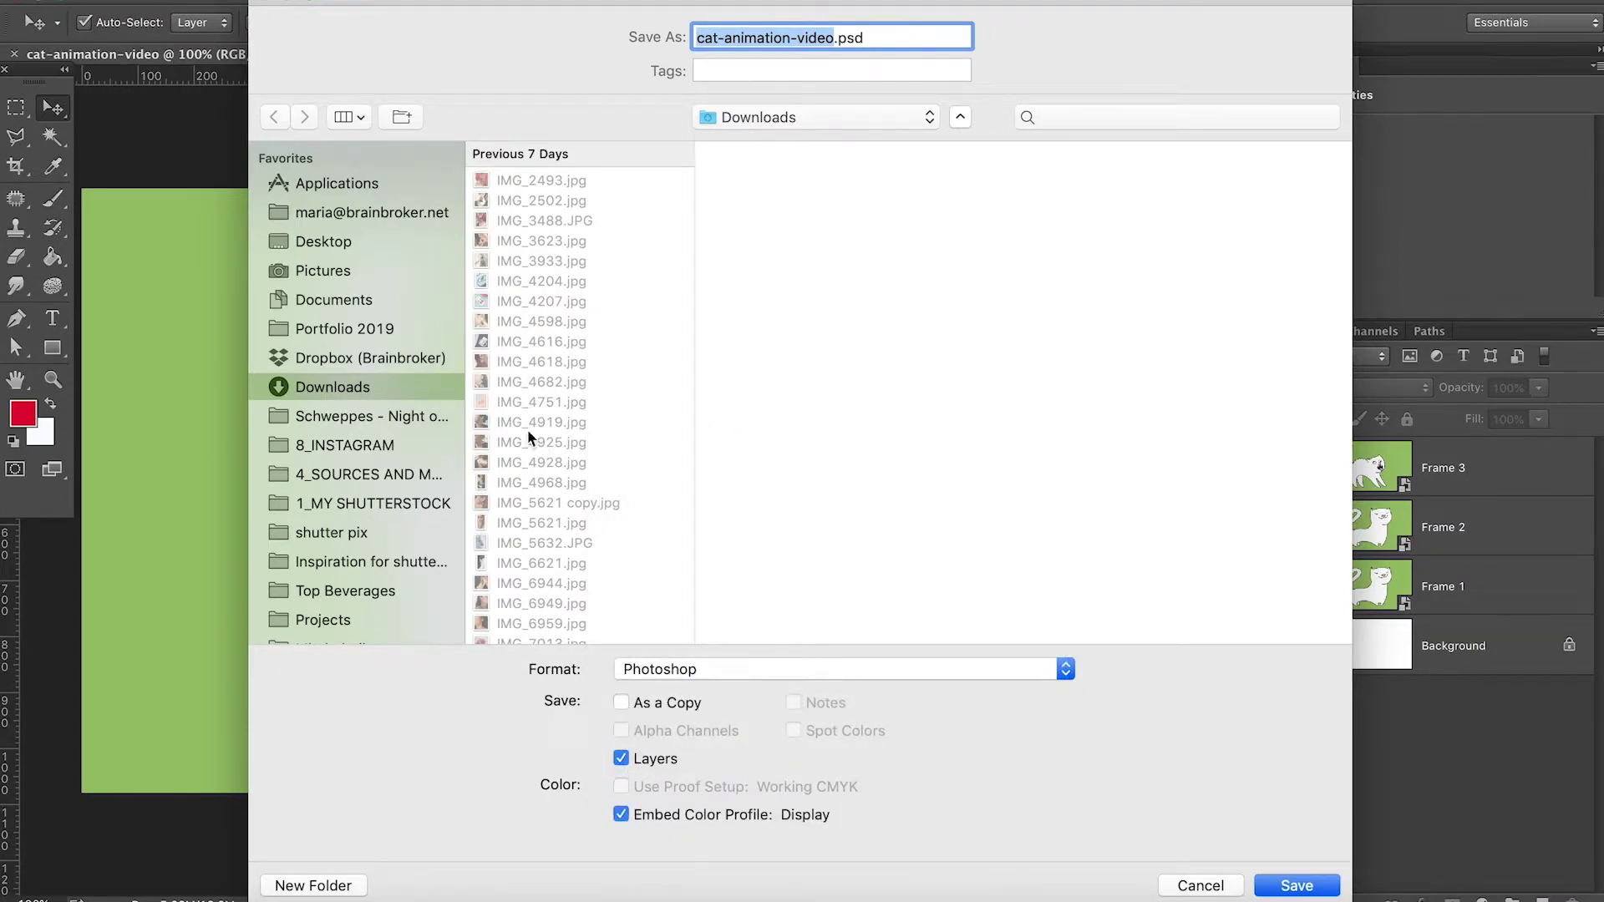
{"action": "left_click", "coordinate": [338, 445]}
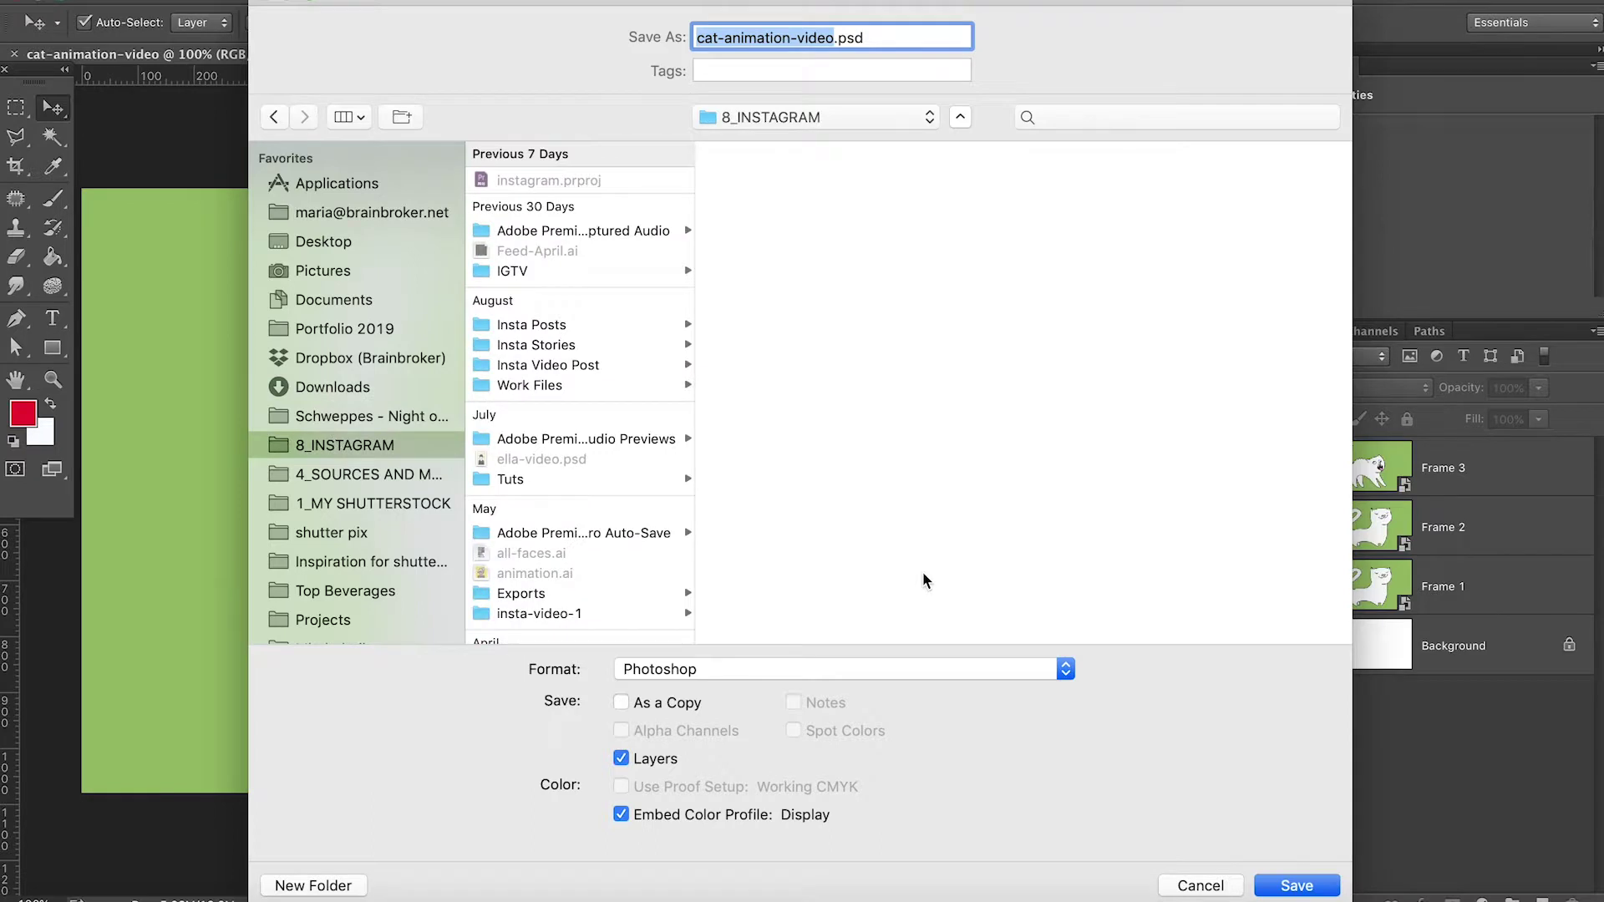
{"action": "left_click", "coordinate": [1297, 886]}
{"action": "left_click", "coordinate": [1078, 334]}
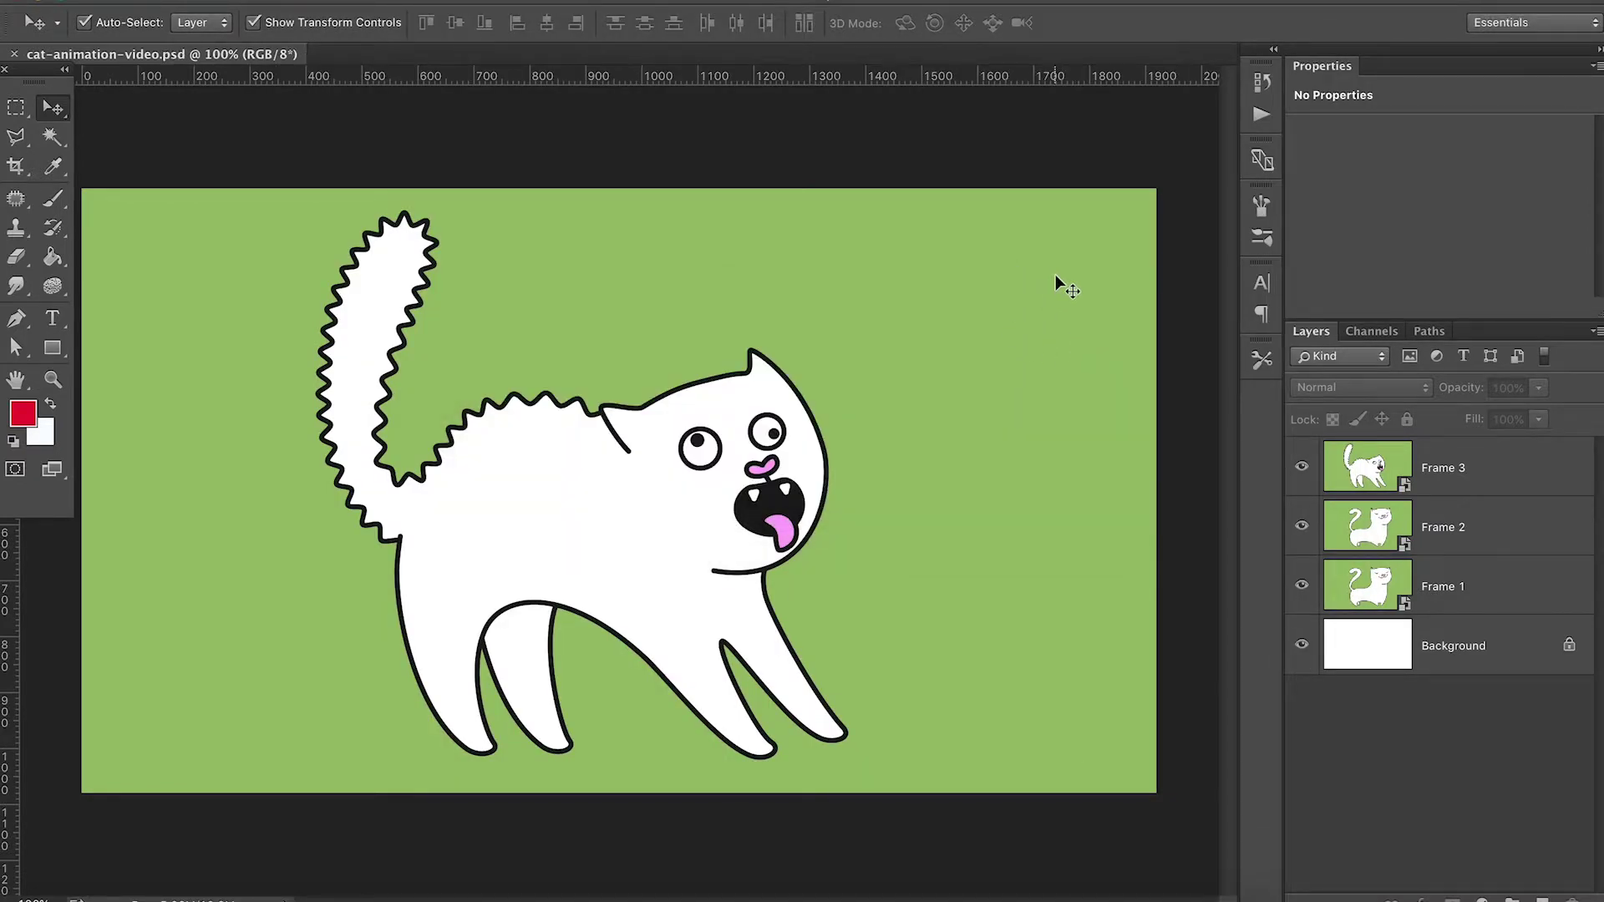
Display the Timeline for the document
{"action": "left_click", "coordinate": [700, 1]}
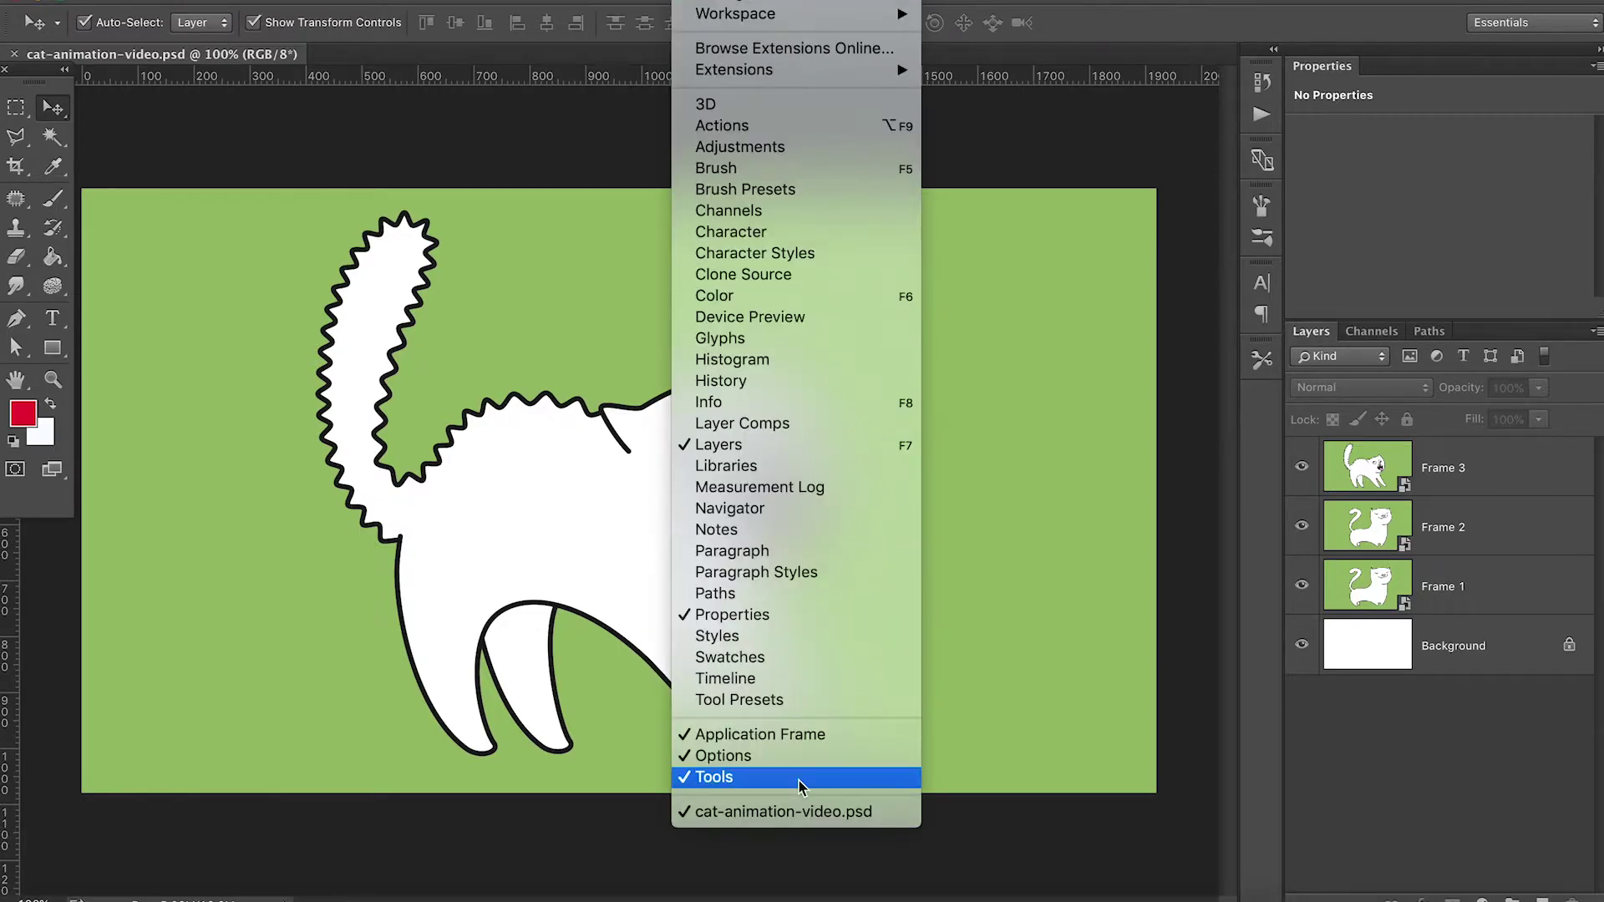
{"action": "left_click", "coordinate": [719, 681]}
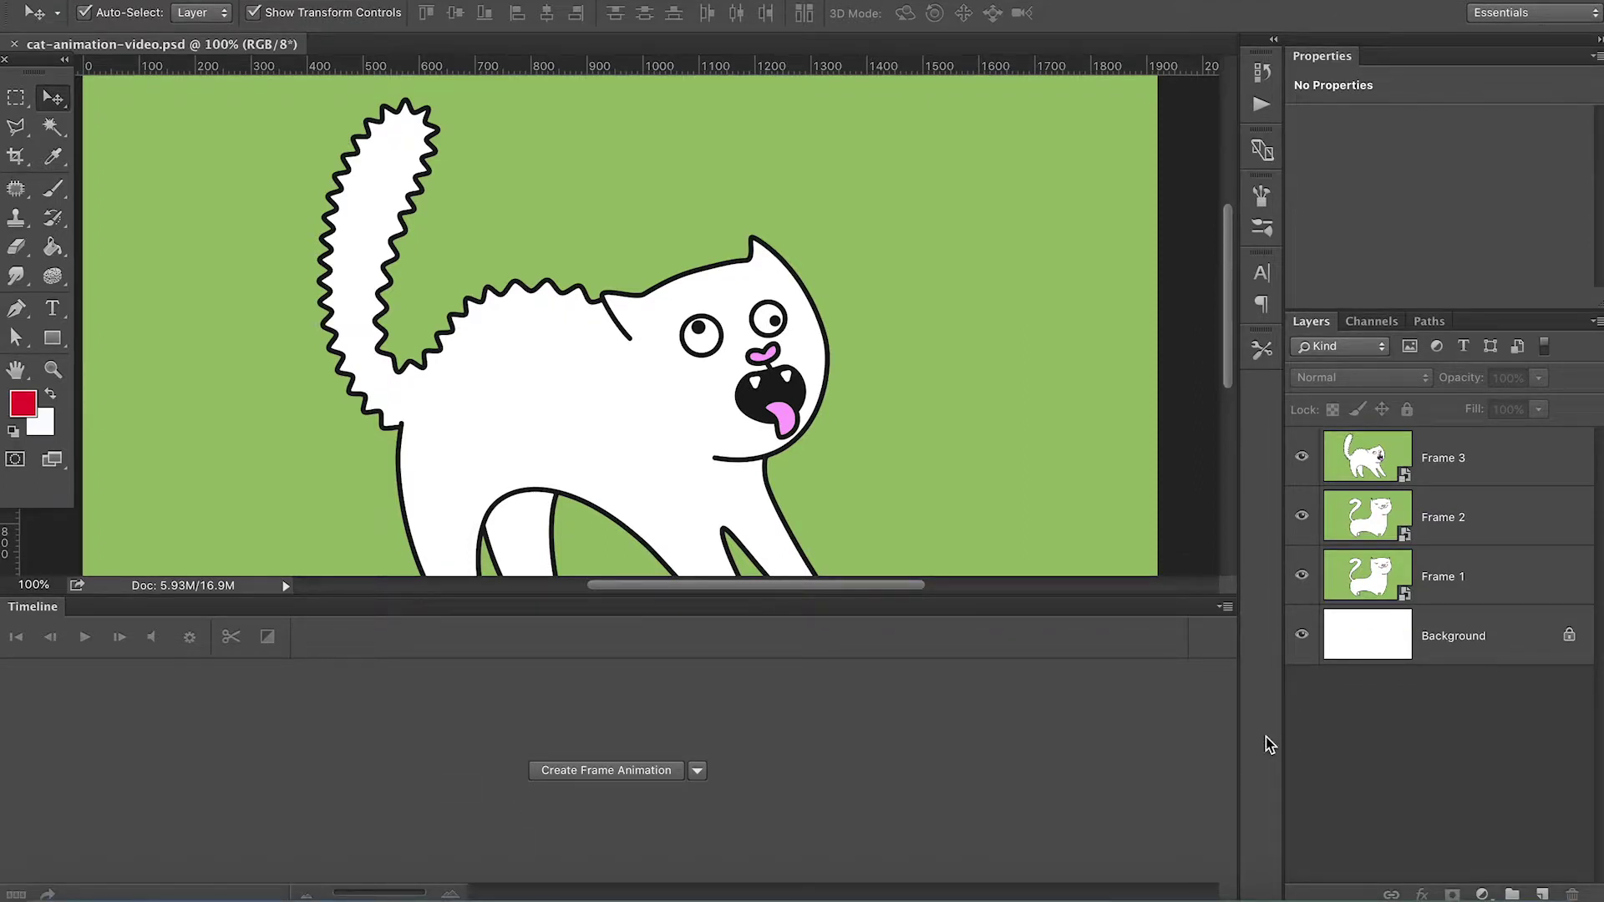
{"action": "left_click", "coordinate": [1225, 608]}
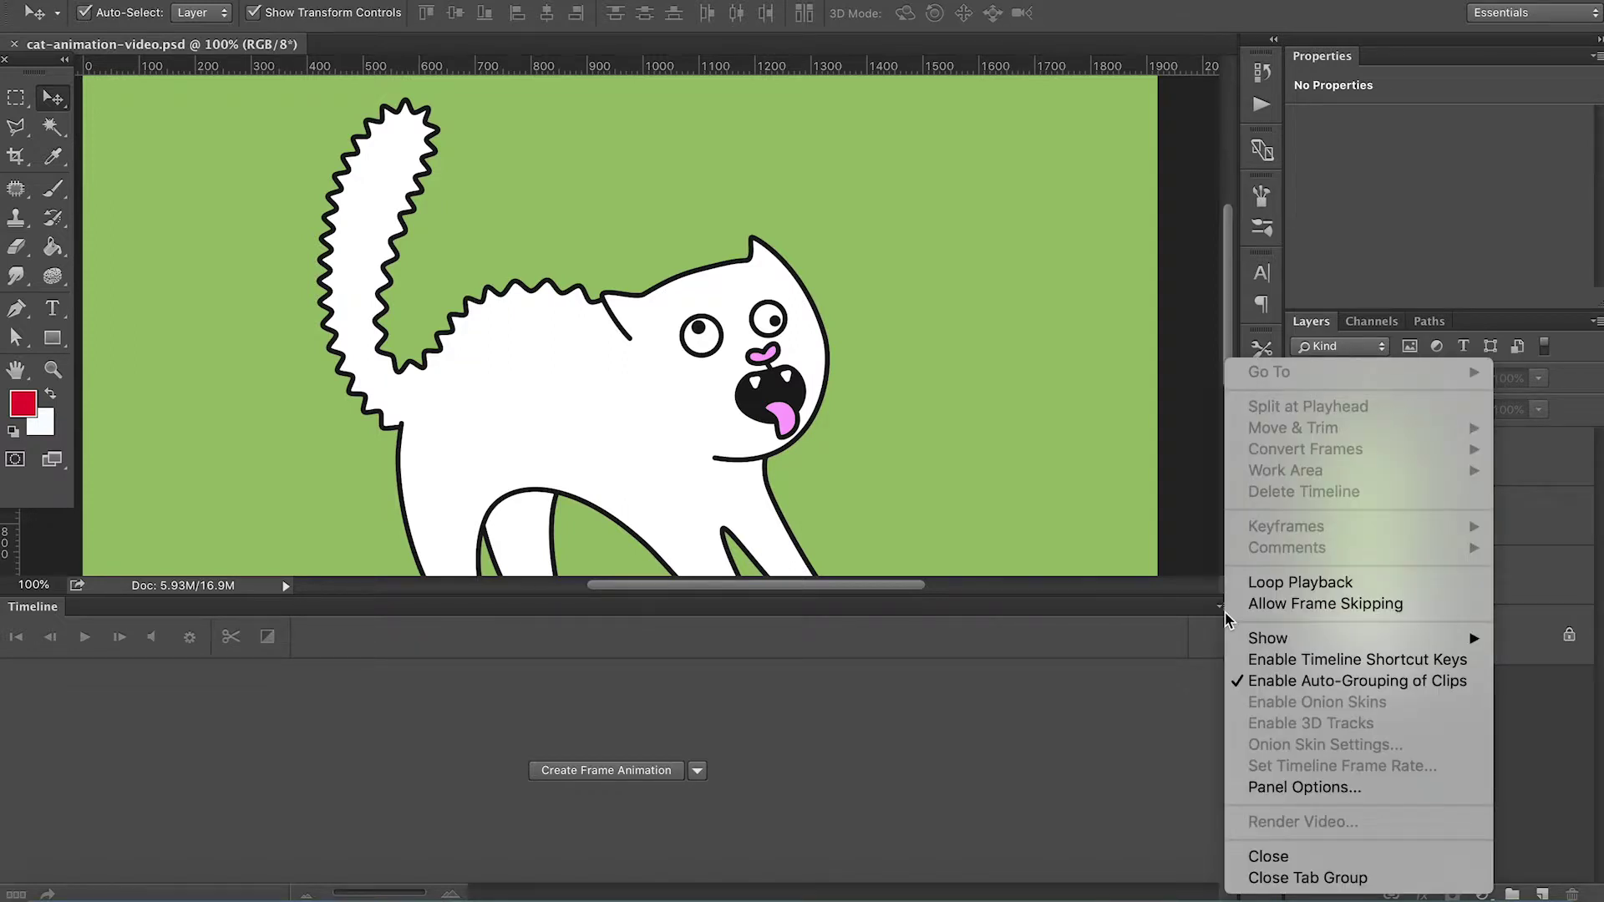
{"action": "left_click", "coordinate": [1163, 665]}
{"action": "left_click", "coordinate": [699, 770]}
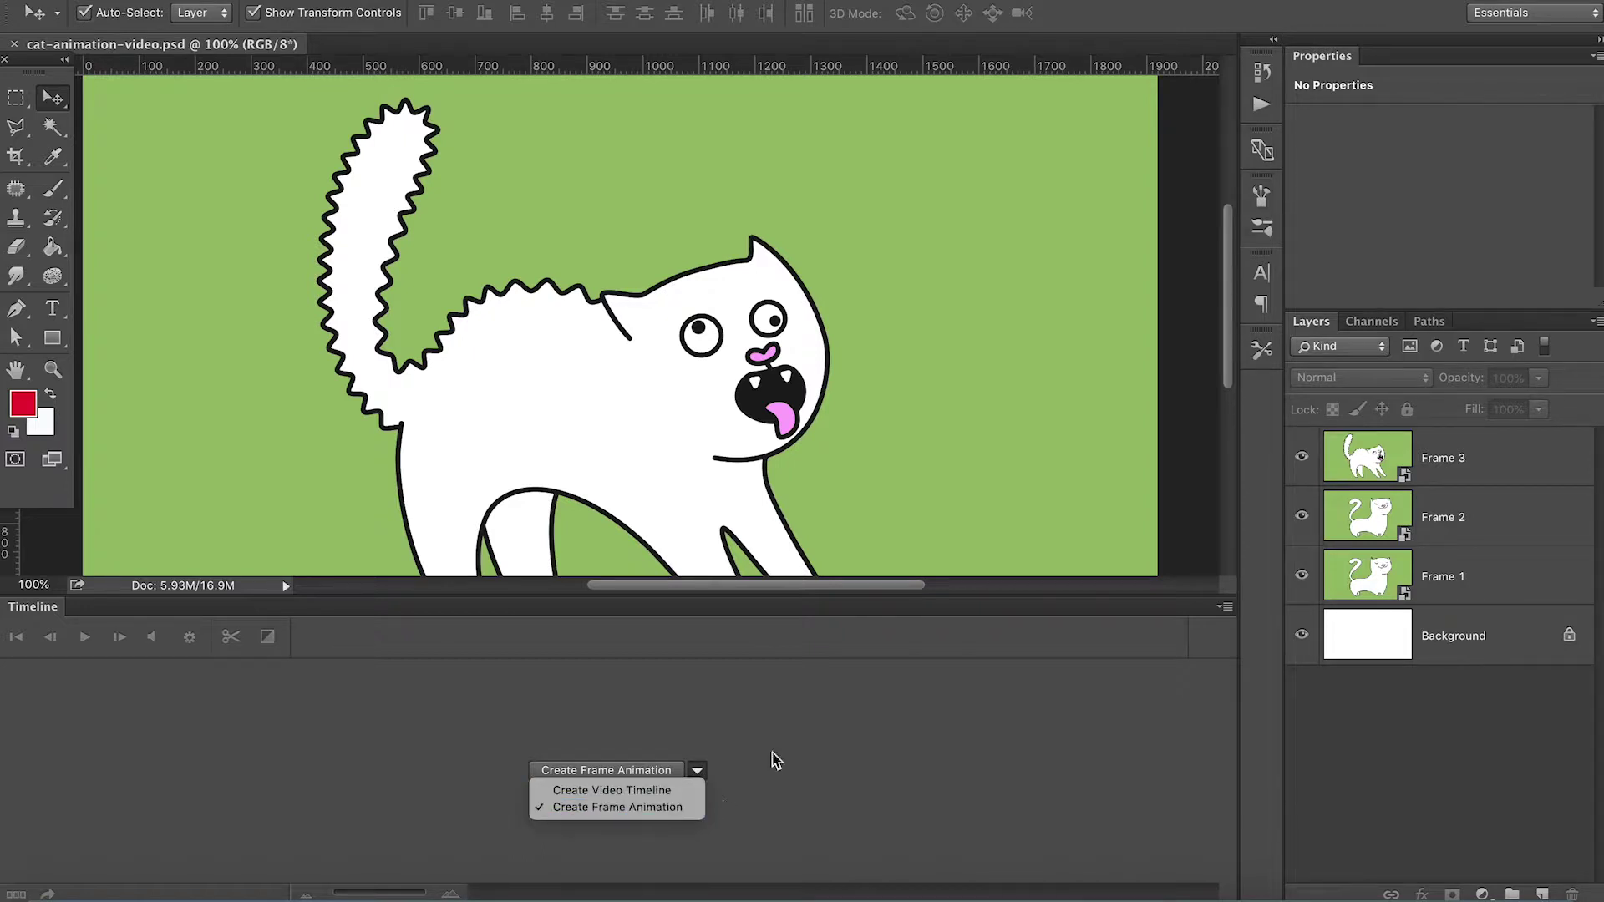
{"action": "left_click", "coordinate": [811, 727]}
{"action": "left_click", "coordinate": [698, 772]}
{"action": "left_click", "coordinate": [823, 688]}
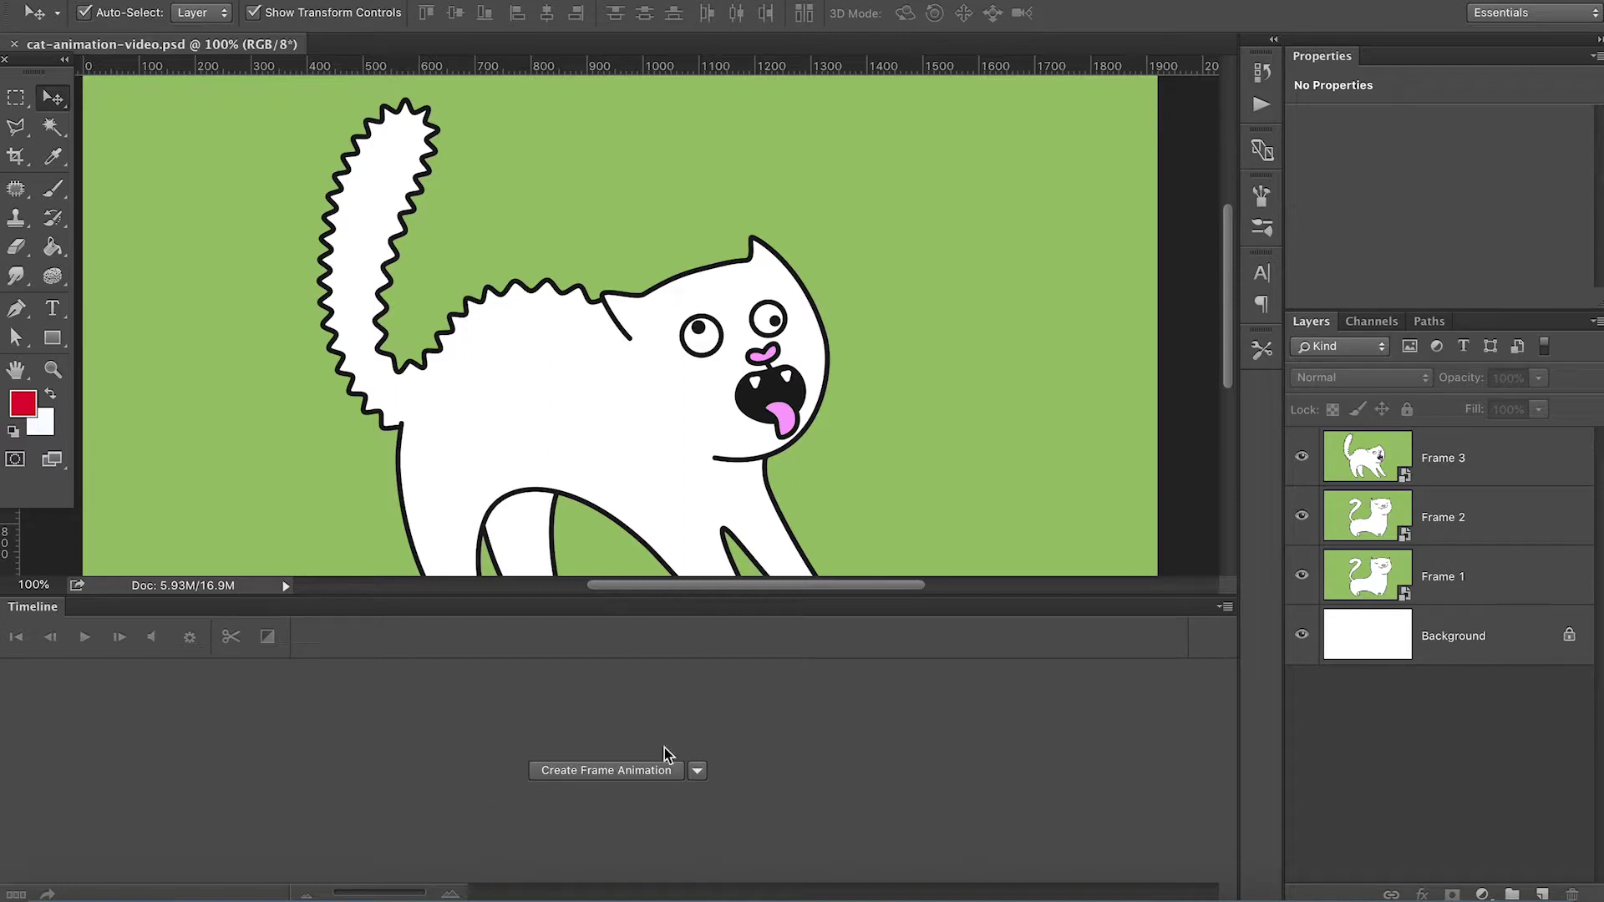
Create a frame animation and hide the Frame 3 and Frame 2 layers in its first frame
{"action": "left_click", "coordinate": [613, 777]}
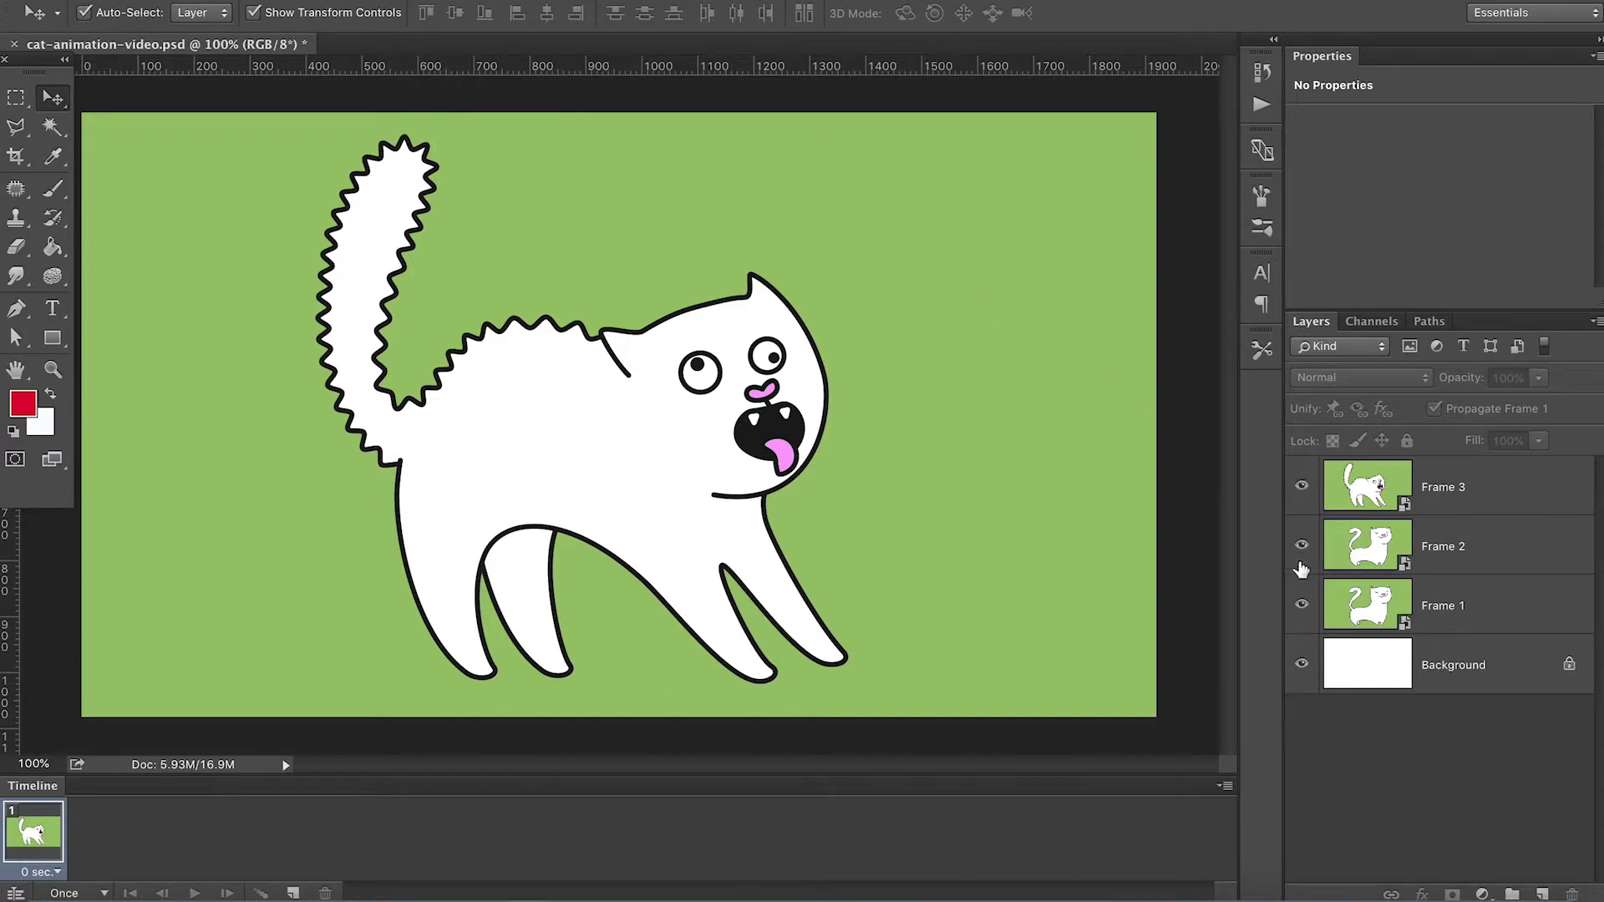
{"action": "left_click", "coordinate": [1301, 486]}
{"action": "left_click", "coordinate": [1302, 548]}
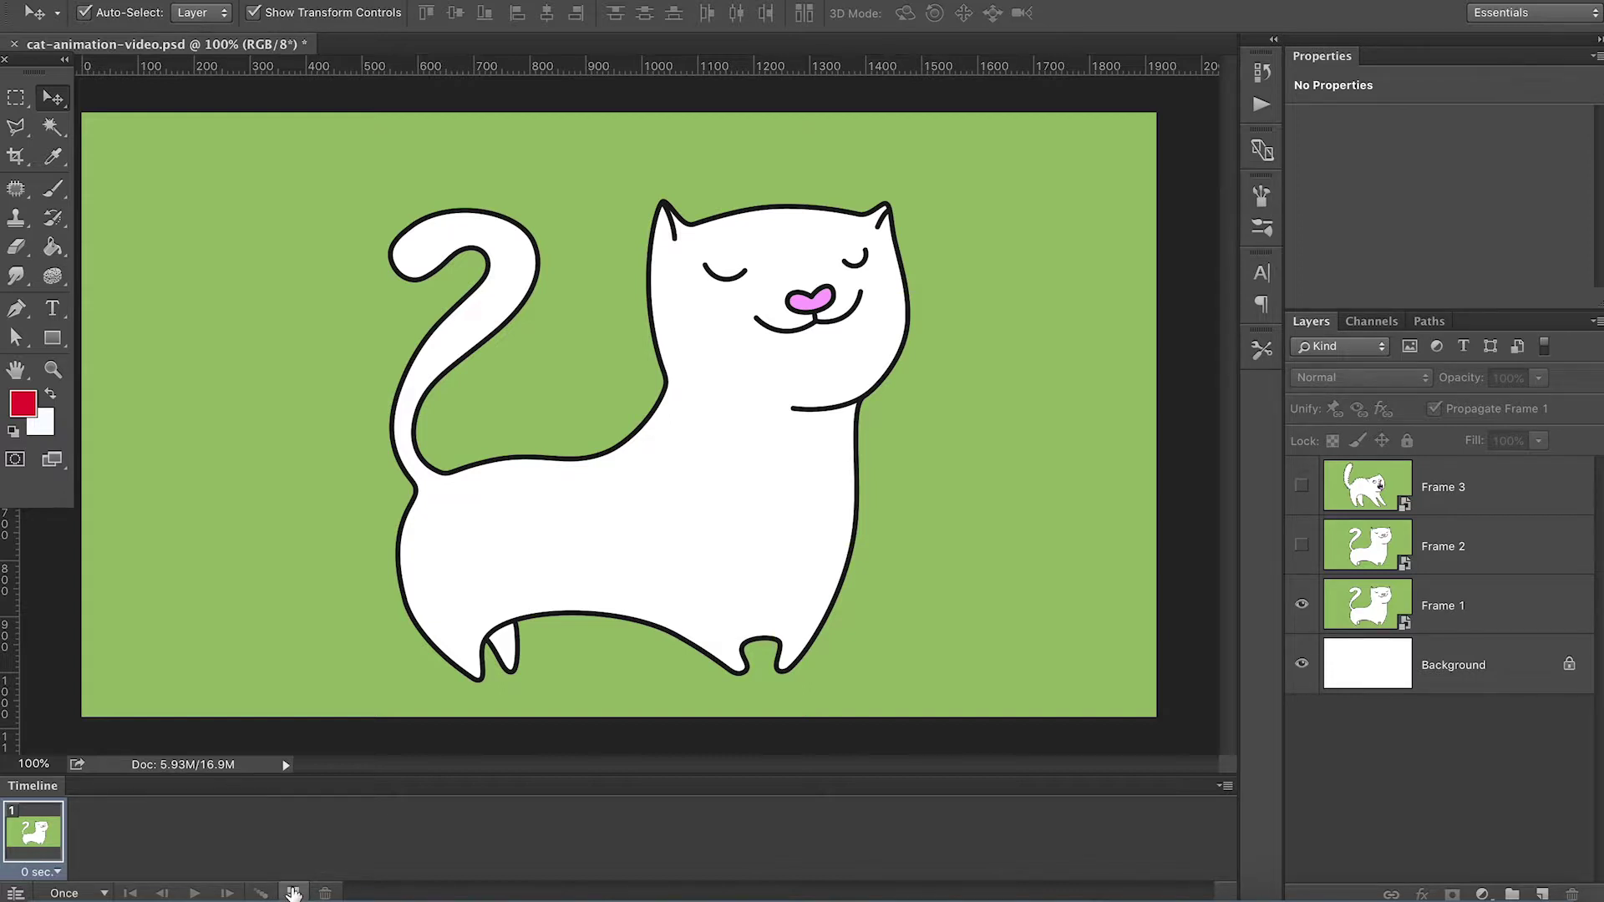
Add a second animation frame and make the Frame 2 layer visible in it
{"action": "mouse_move", "coordinate": [1599, 899]}
{"action": "left_mouse_down"}
{"action": "mouse_move", "coordinate": [1599, 848]}
{"action": "mouse_move", "coordinate": [1600, 894]}
{"action": "left_mouse_up"}
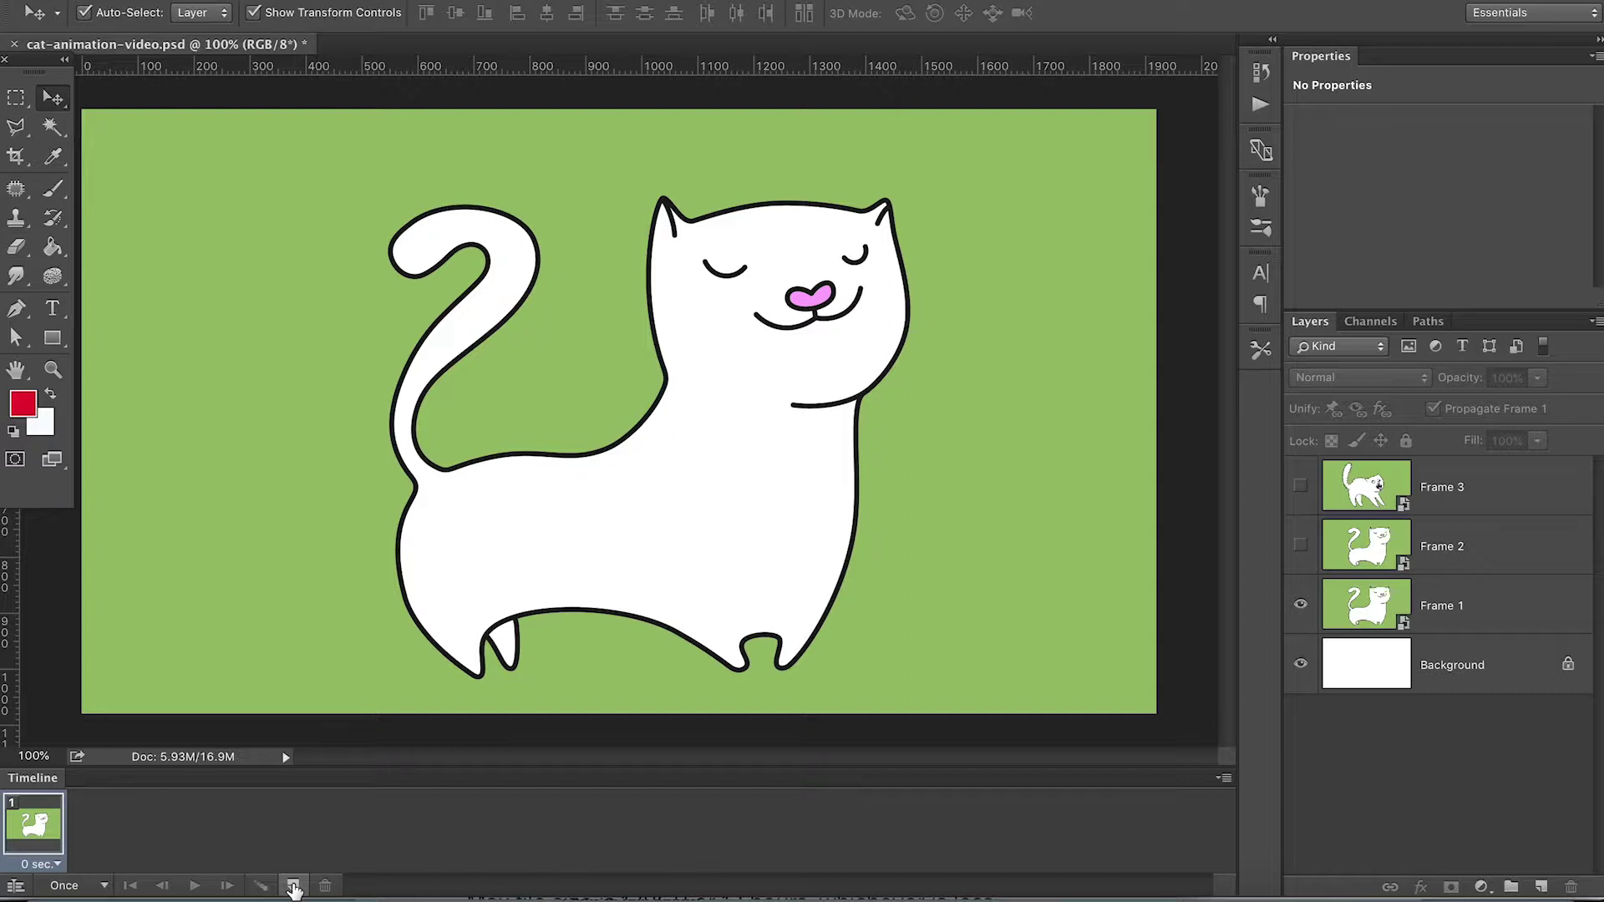
{"action": "left_click", "coordinate": [293, 886]}
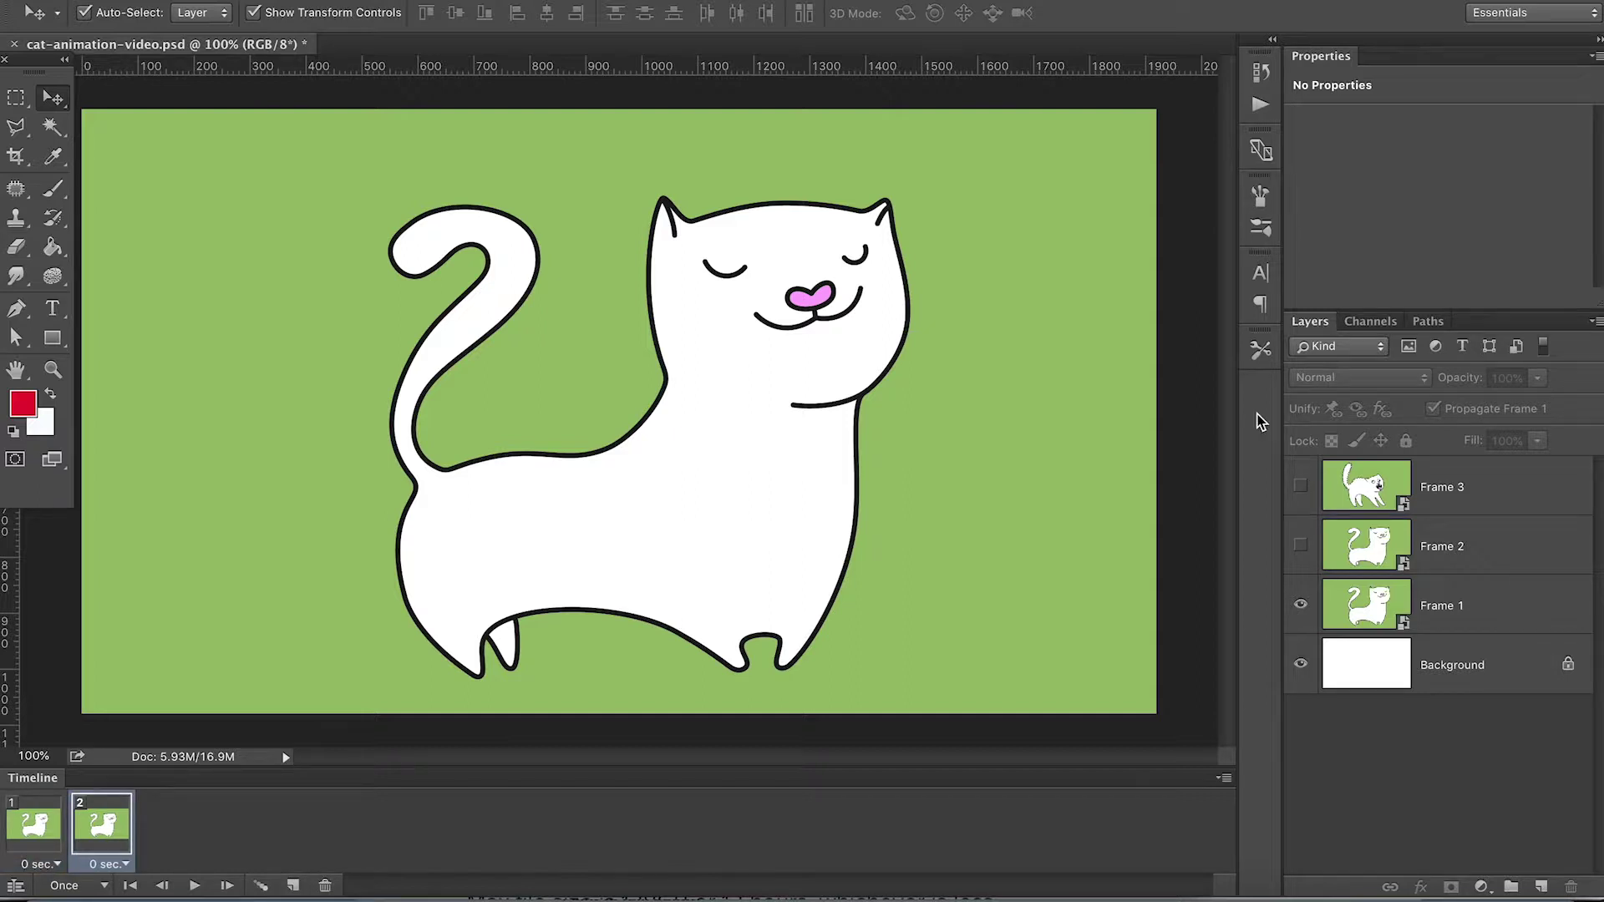
{"action": "left_click", "coordinate": [1300, 550]}
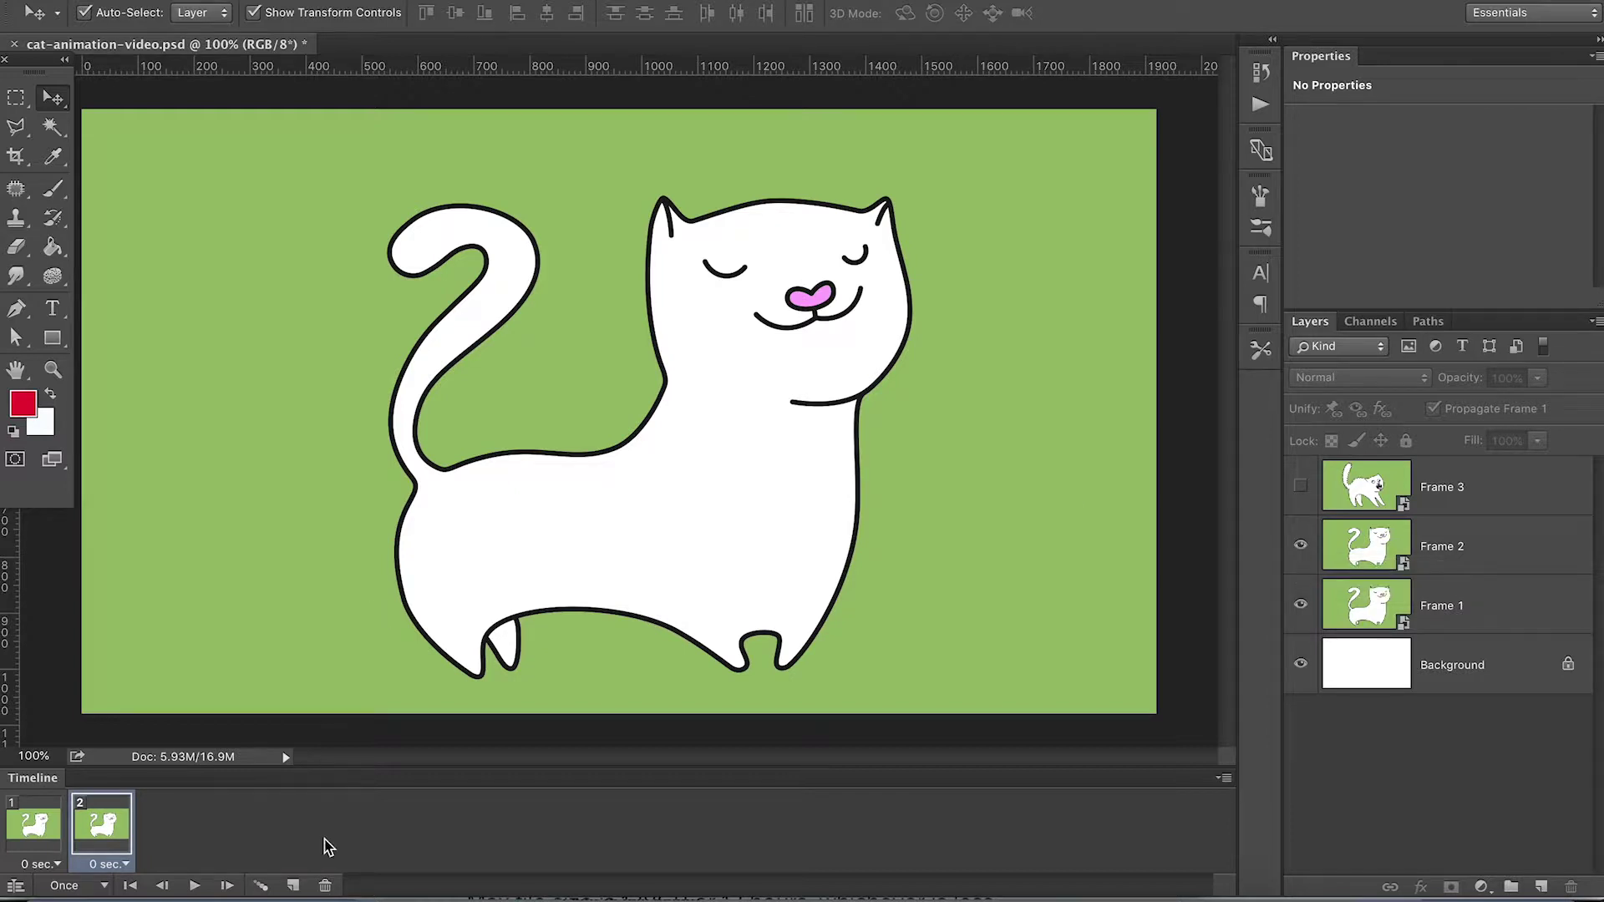
Compare the artwork of the first and second animation frames by alternating between them
{"action": "left_click", "coordinate": [28, 836]}
{"action": "left_click", "coordinate": [86, 835]}
{"action": "left_click", "coordinate": [43, 834]}
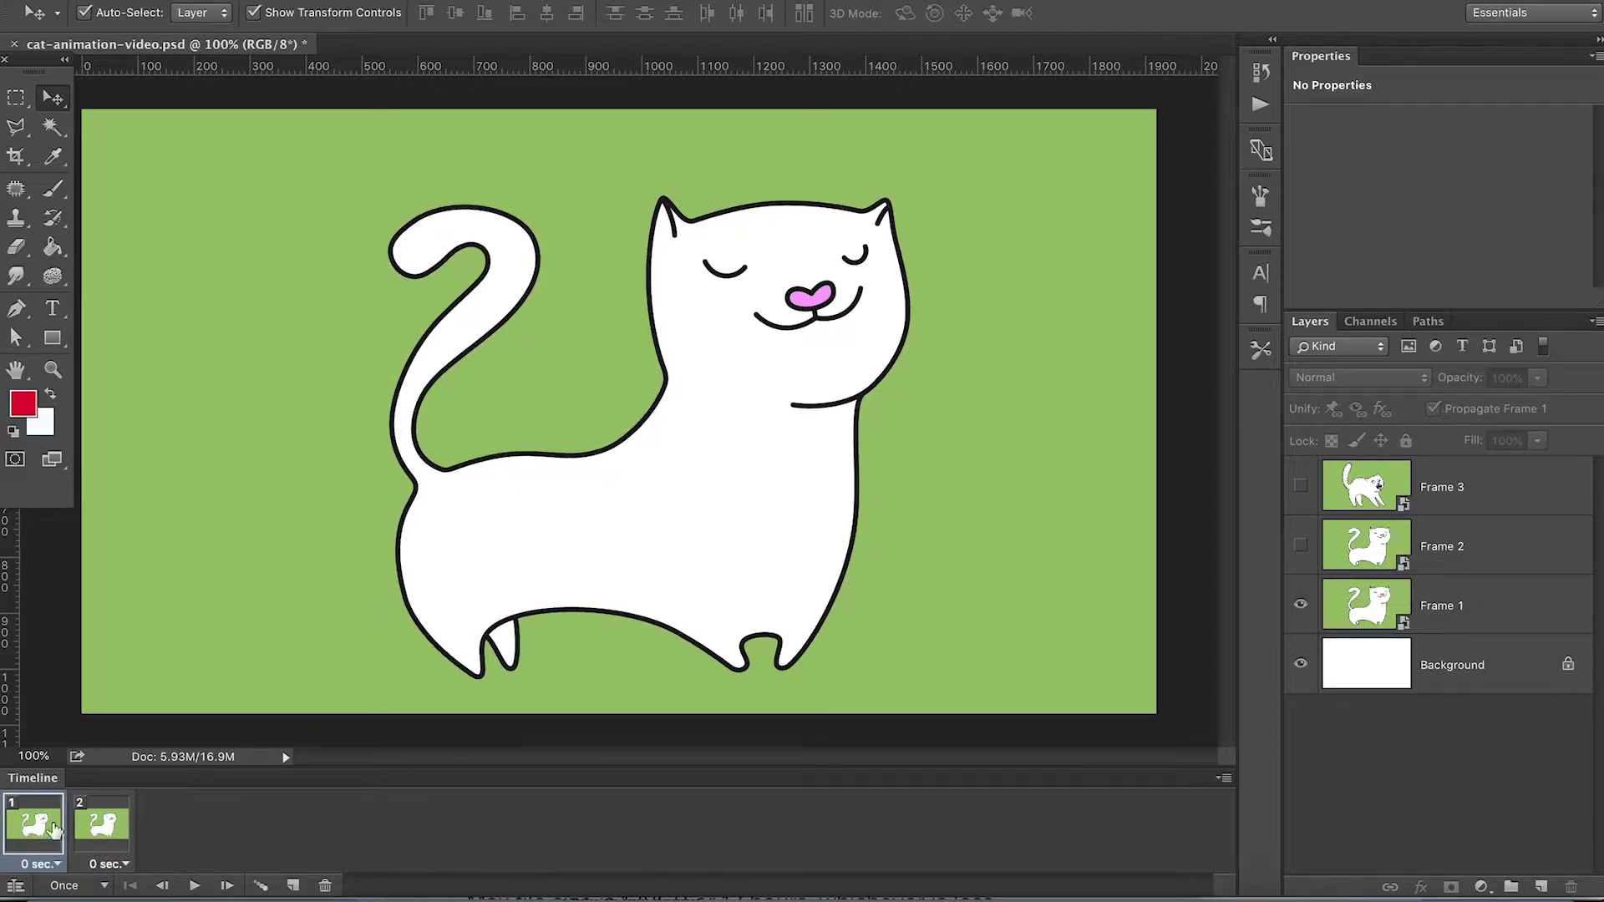
{"action": "left_click", "coordinate": [96, 836]}
{"action": "left_click", "coordinate": [45, 837]}
Set the animation's looping to Forever, and play and stop a preview
{"action": "left_click", "coordinate": [74, 890]}
{"action": "left_click", "coordinate": [91, 837]}
{"action": "left_click", "coordinate": [87, 883]}
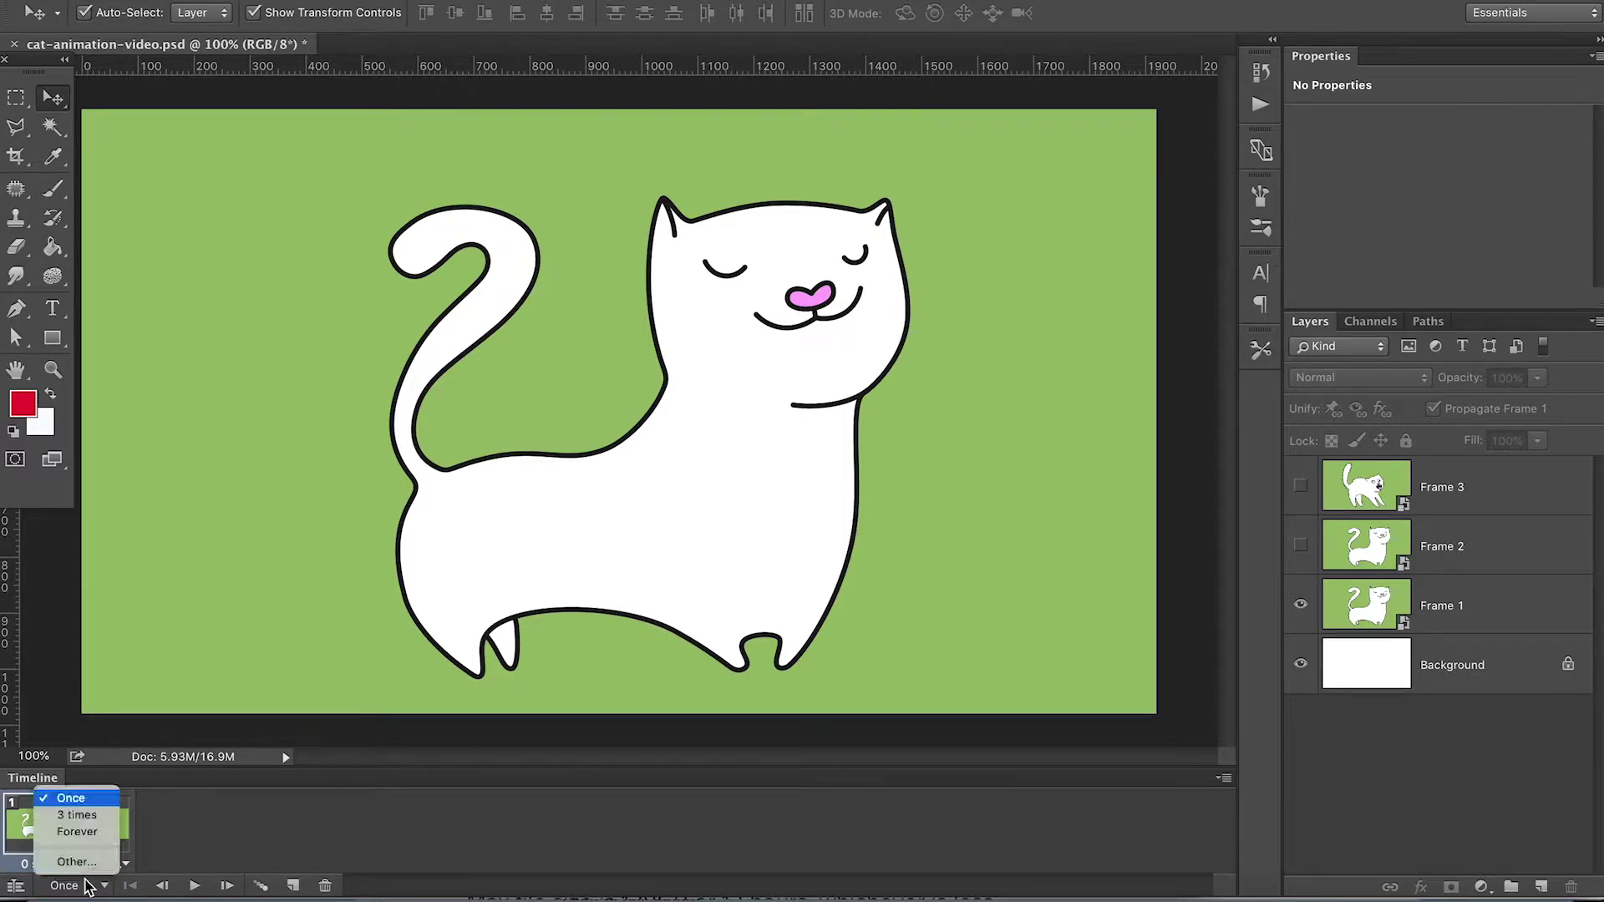
{"action": "left_click", "coordinate": [87, 835]}
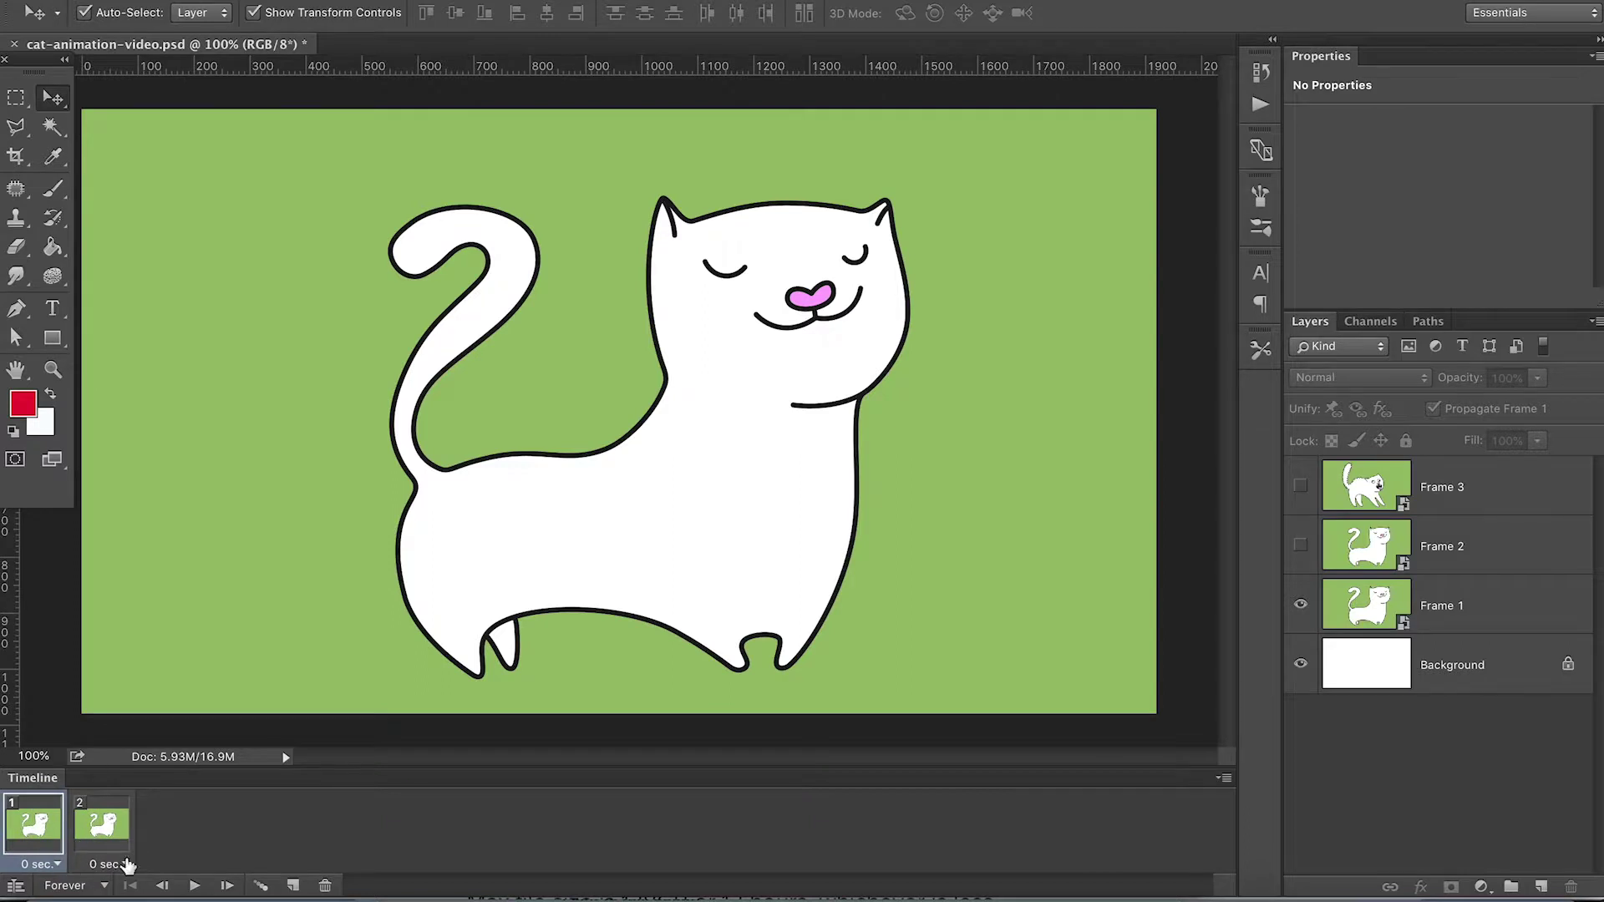
{"action": "left_click", "coordinate": [194, 886]}
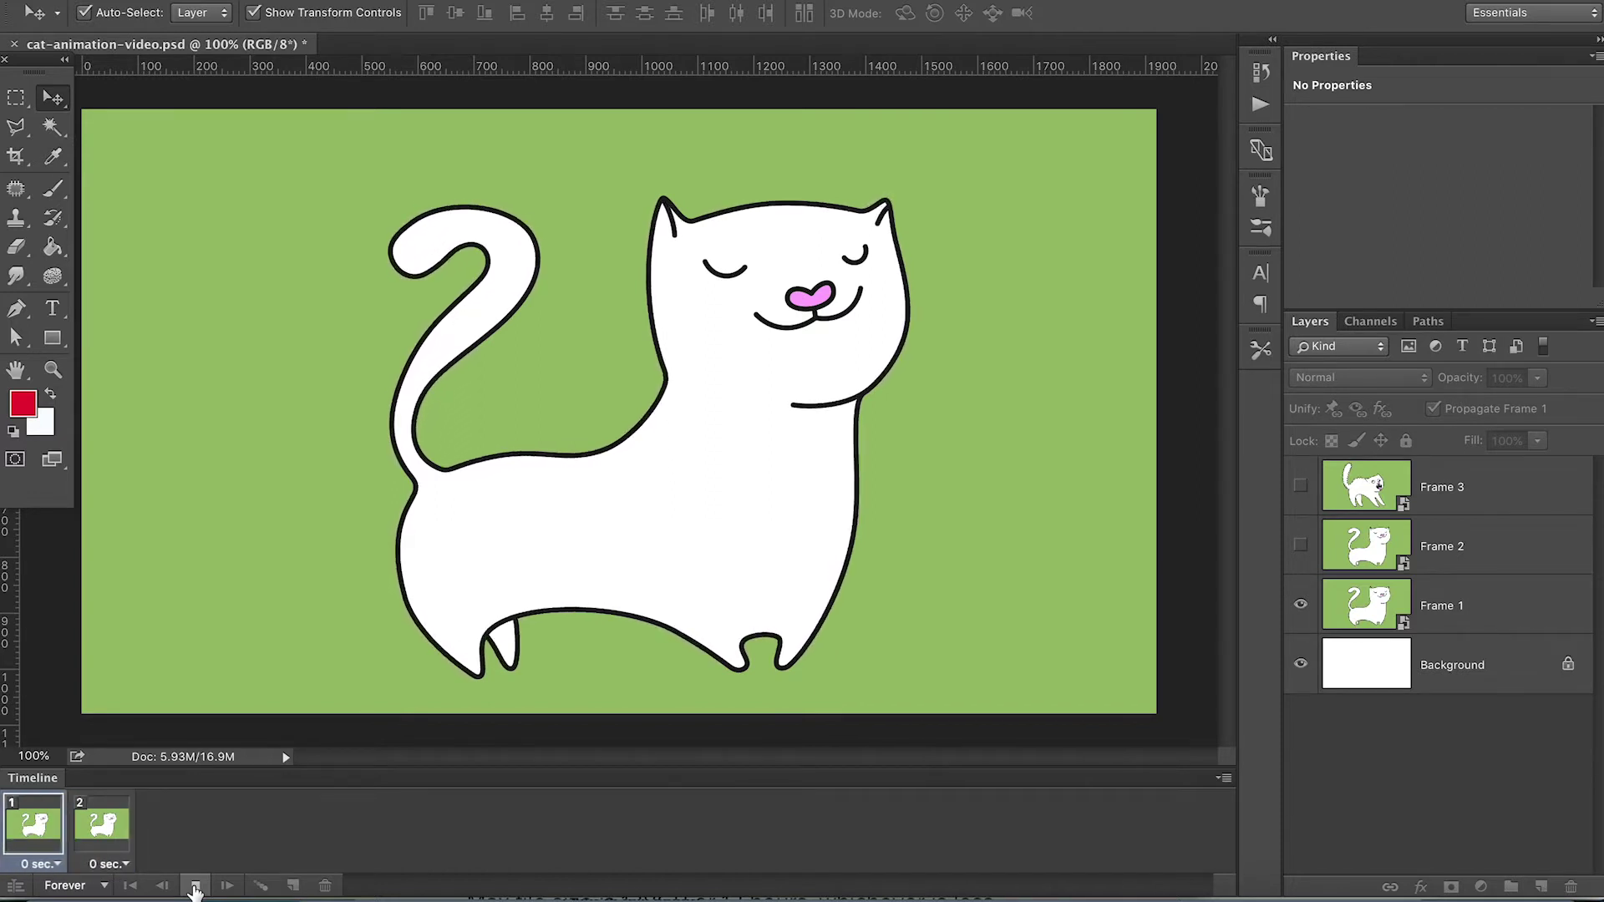
{"action": "left_click", "coordinate": [194, 886]}
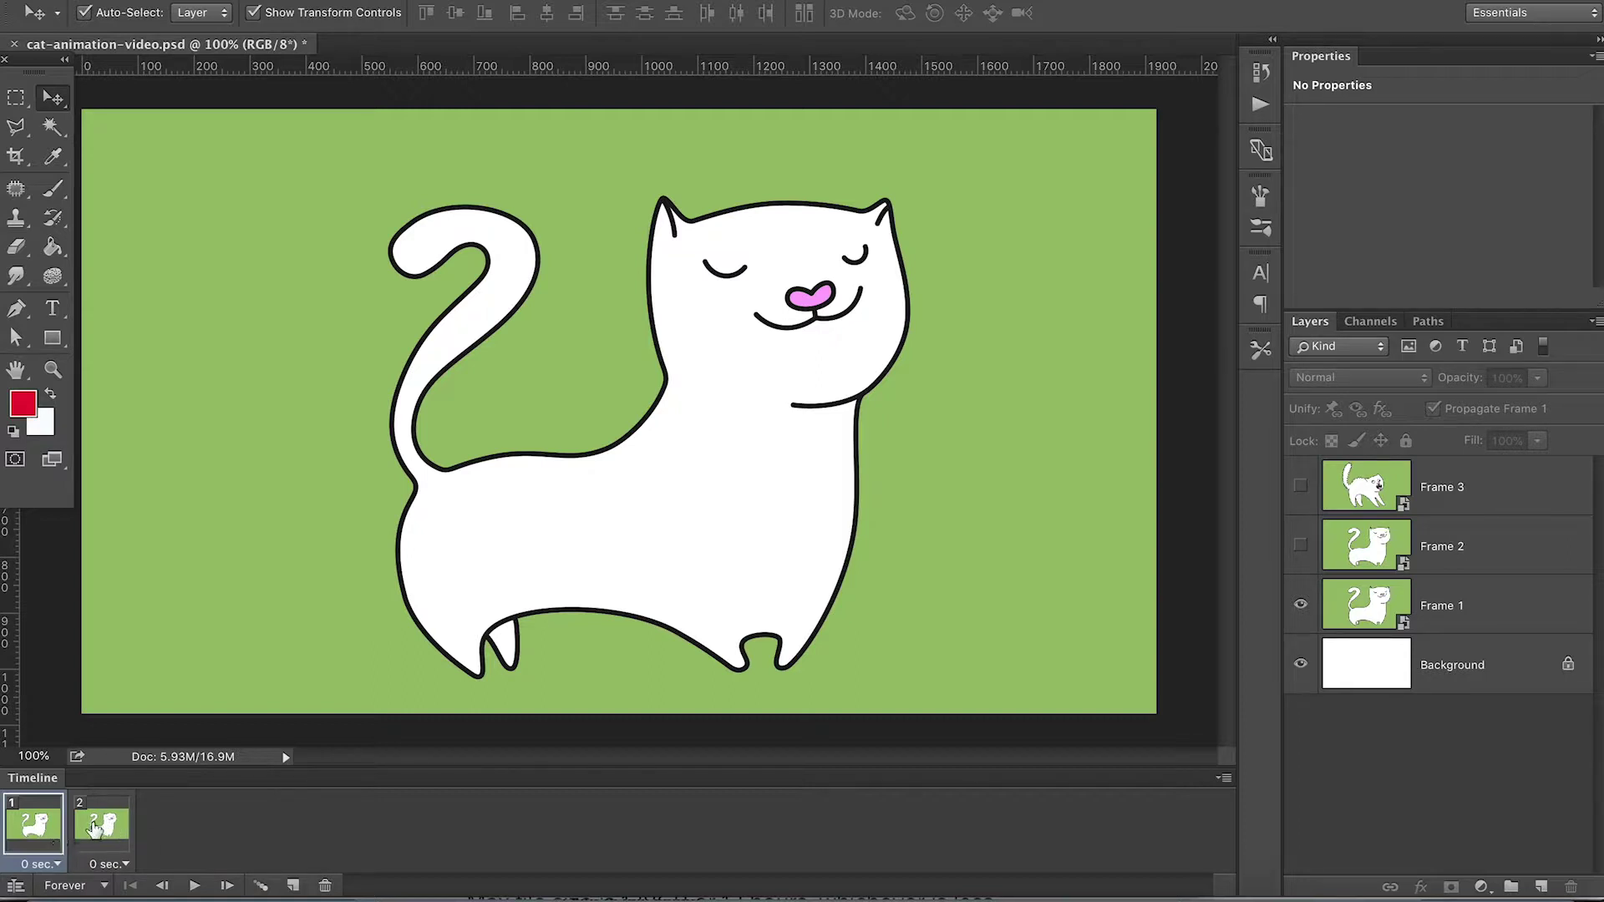
Set the delay of both animation frames to 0.1 seconds and play the animation
{"action": "left_click", "coordinate": [93, 830], "text": "shift"}
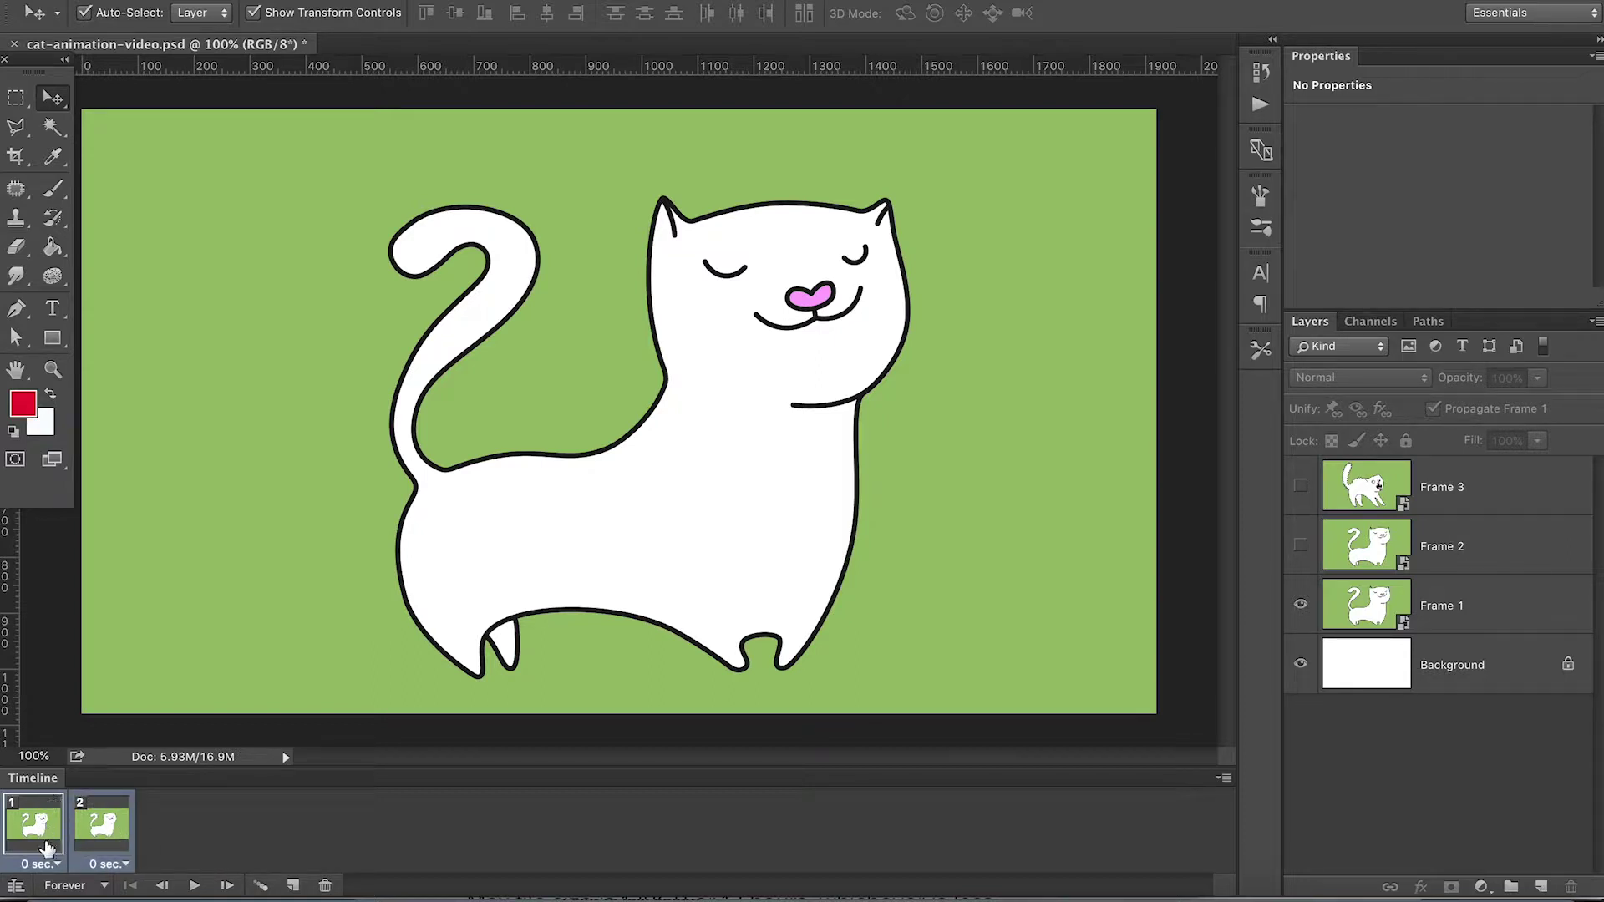
{"action": "left_click", "coordinate": [56, 866]}
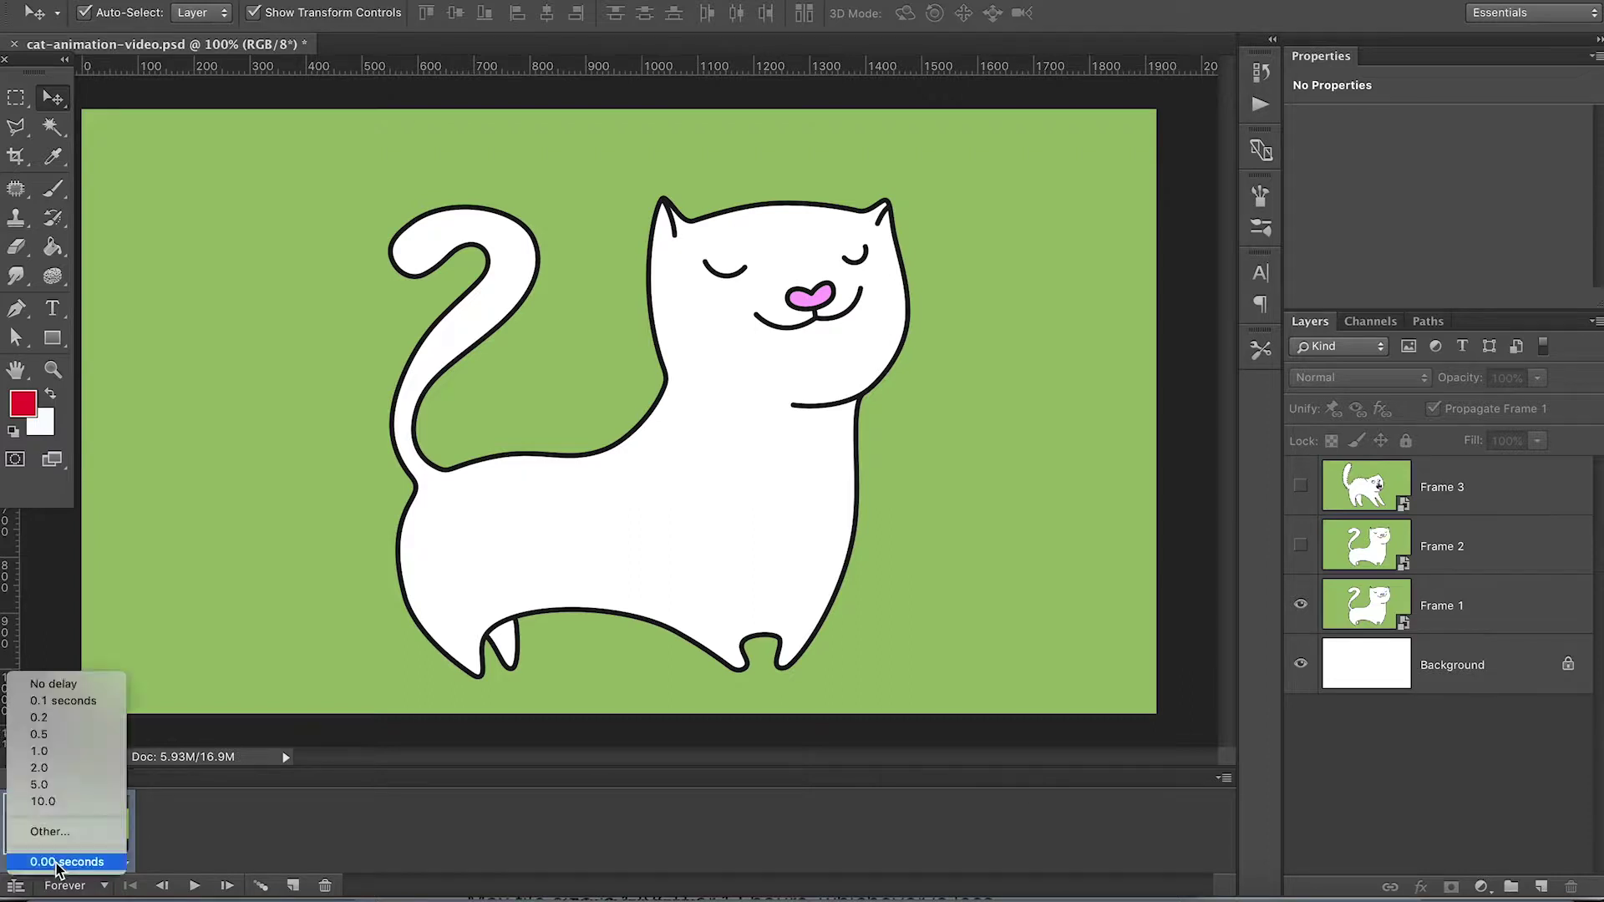
{"action": "left_click", "coordinate": [56, 860]}
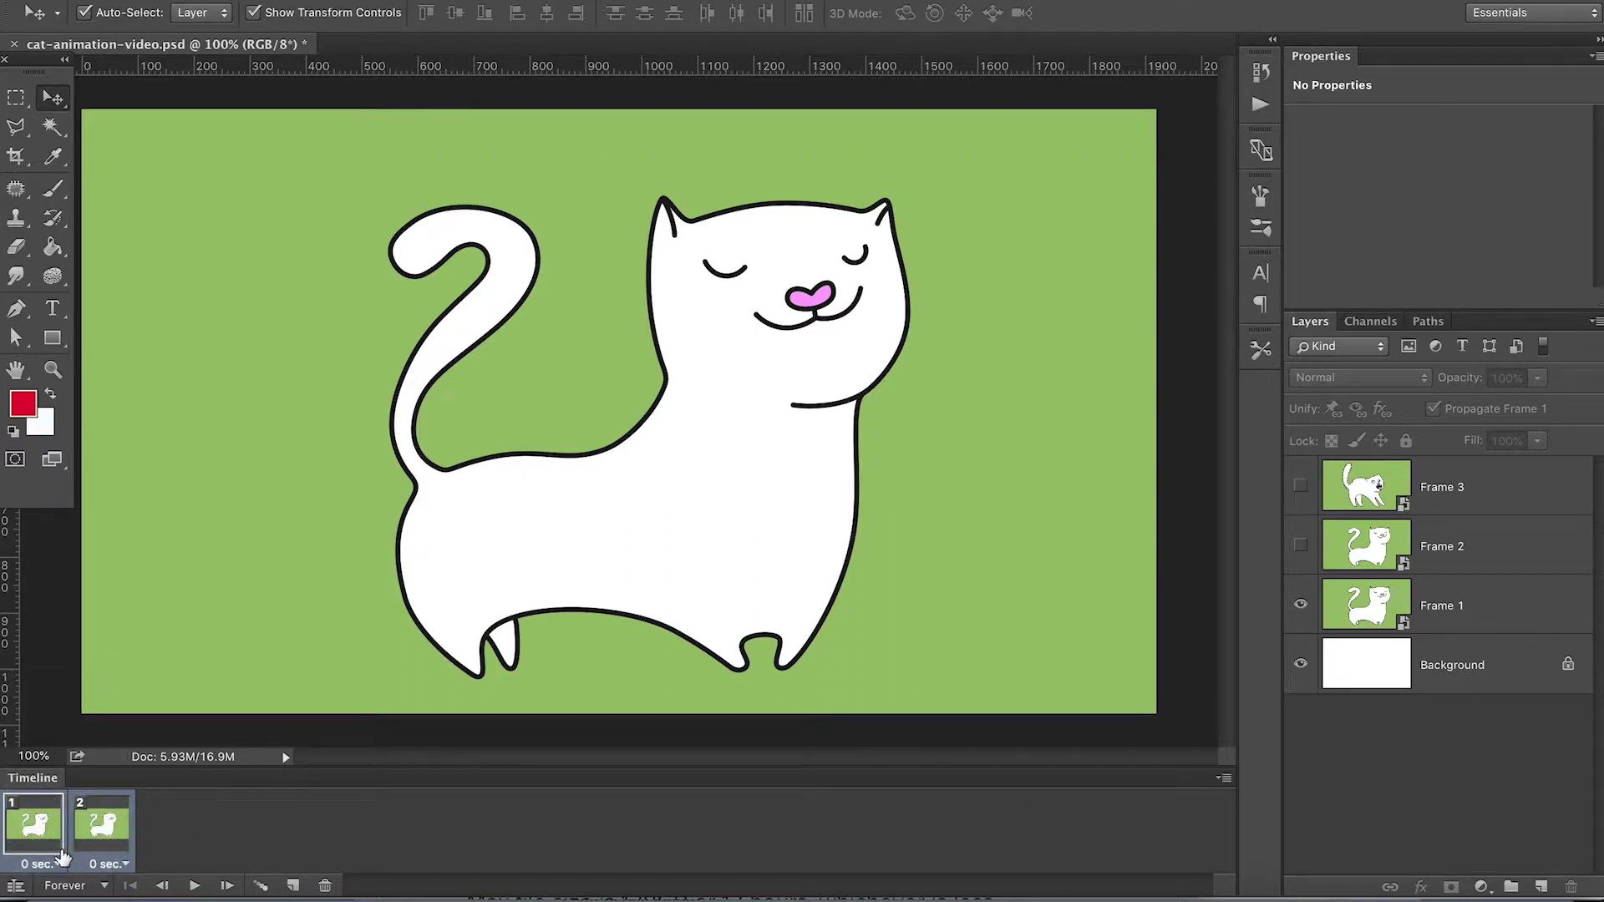
{"action": "left_click", "coordinate": [57, 866]}
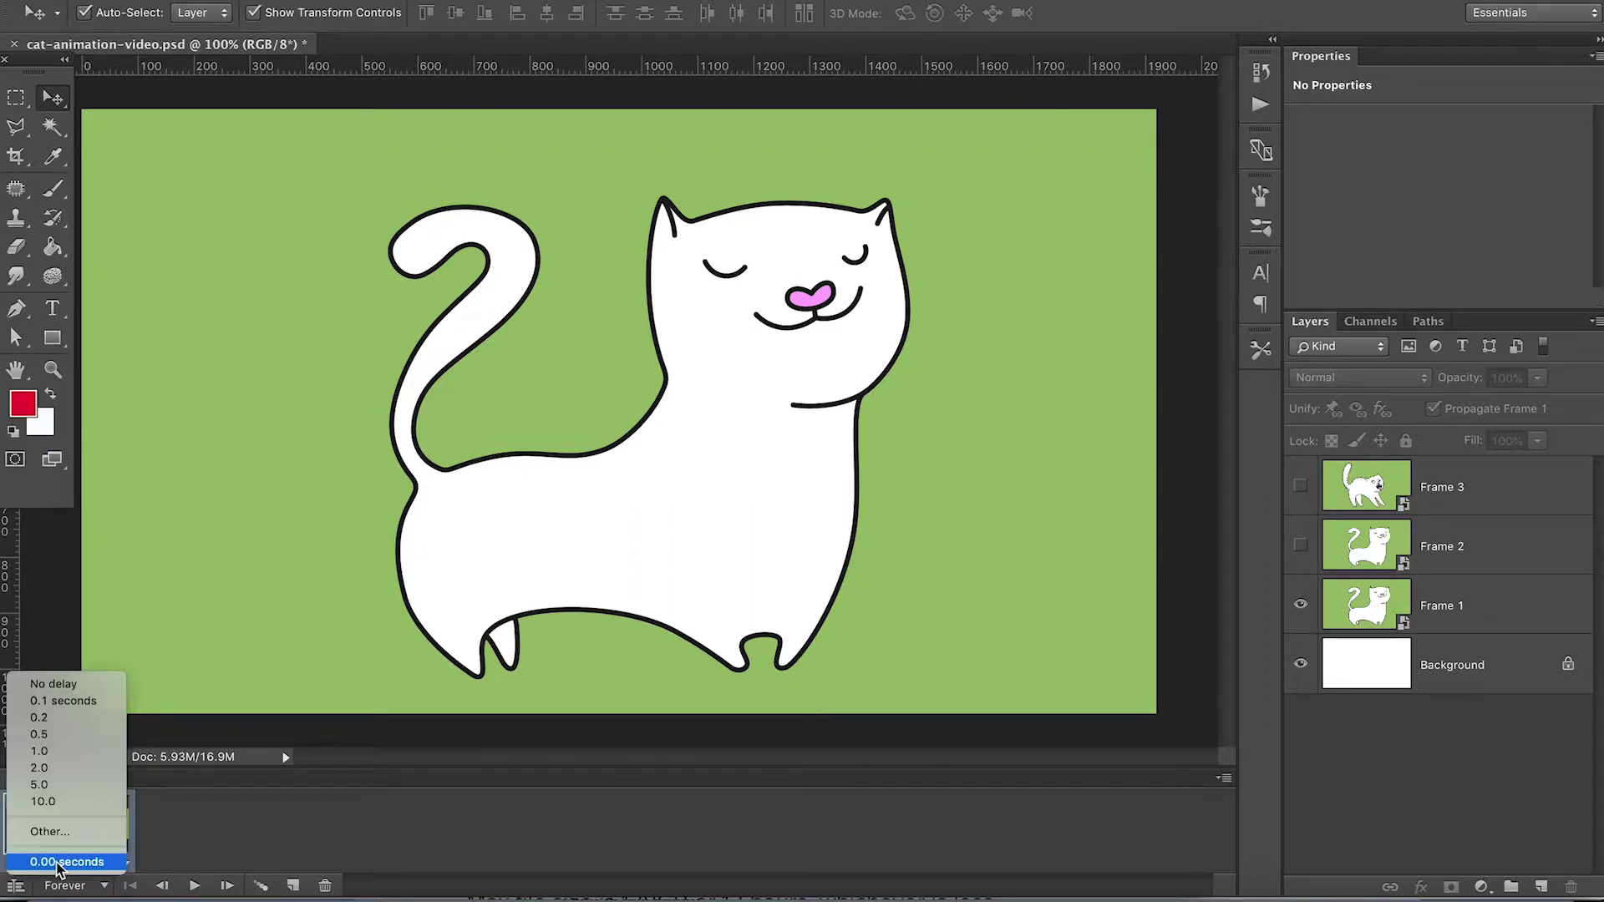
{"action": "left_click", "coordinate": [54, 703]}
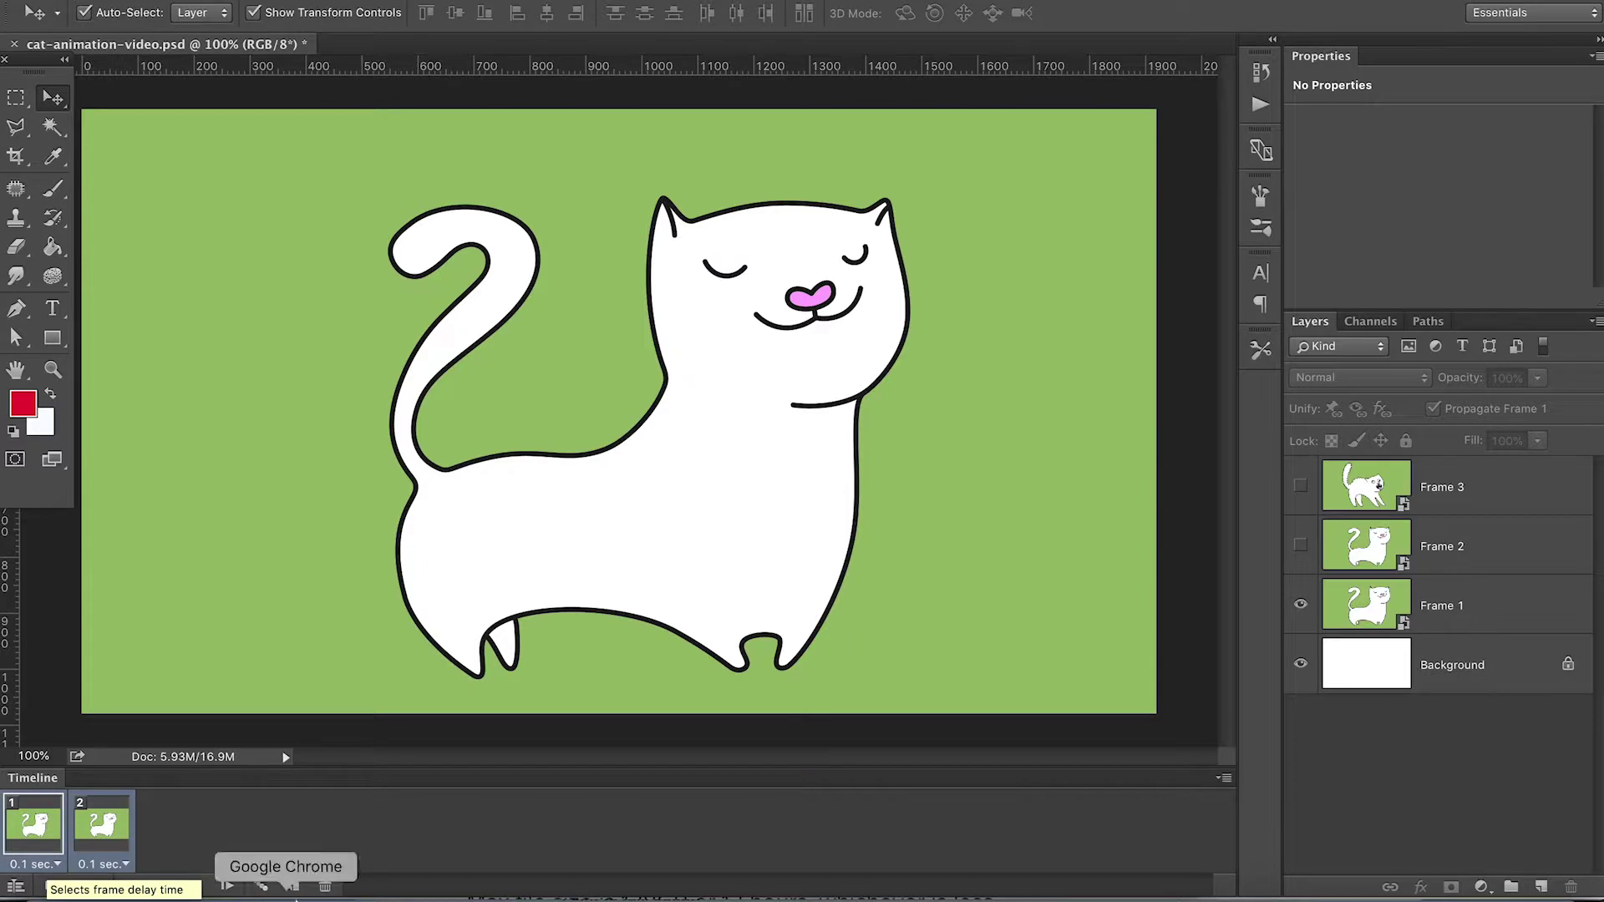
{"action": "left_click", "coordinate": [193, 887]}
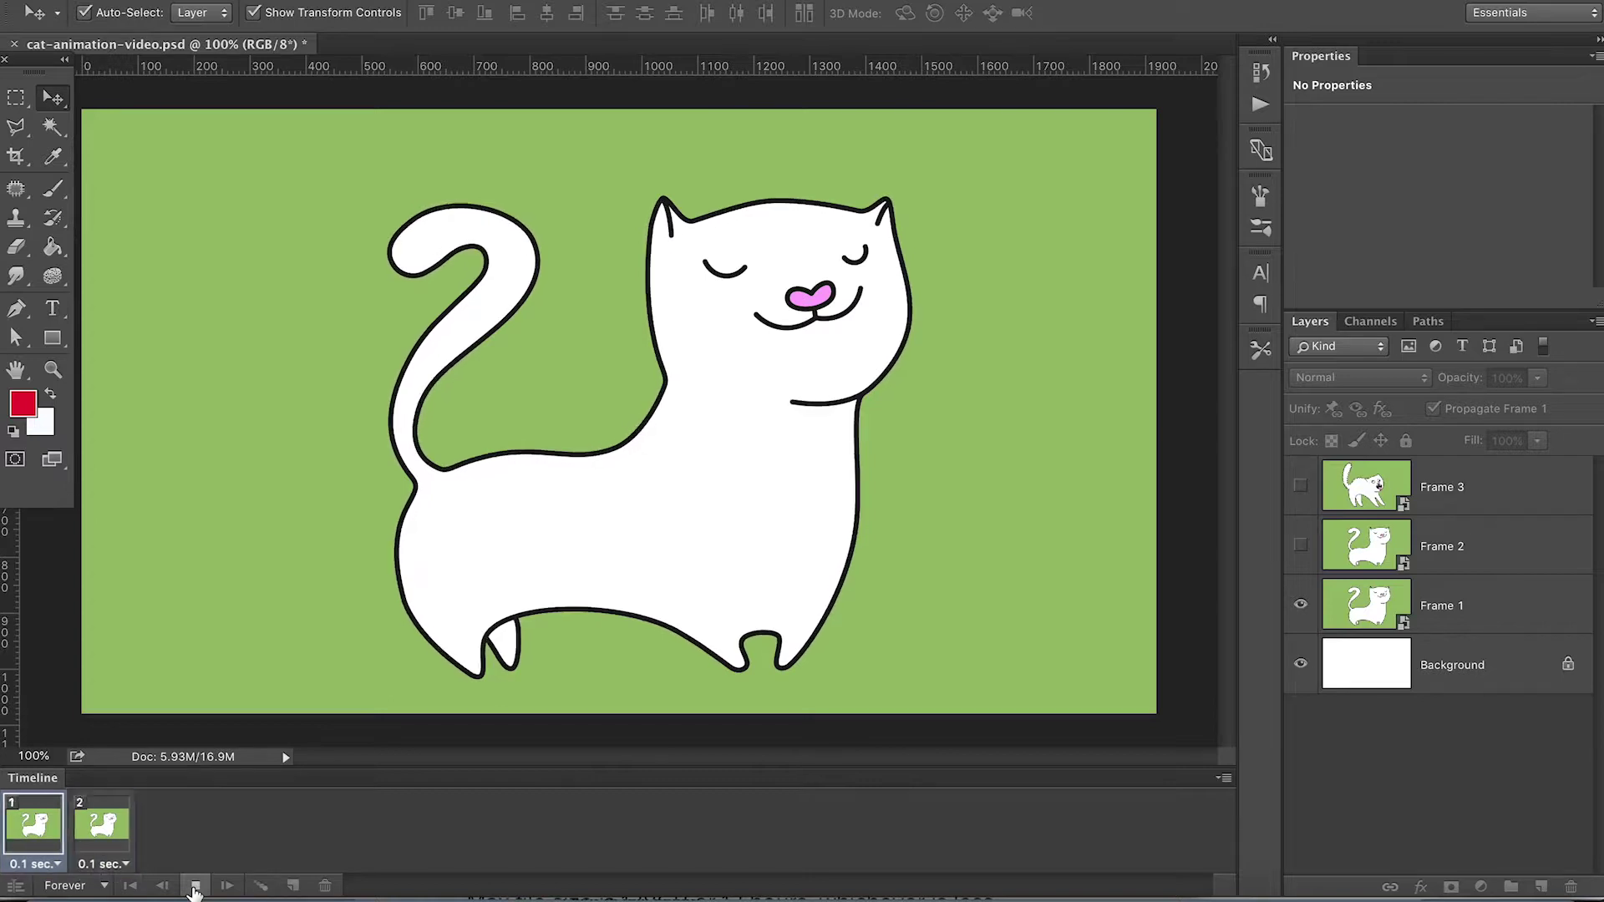
Stop the animation preview, select both animation frames and look through the looping options
{"action": "left_click", "coordinate": [194, 887]}
{"action": "left_click", "coordinate": [81, 890]}
{"action": "left_click", "coordinate": [212, 825]}
{"action": "left_click", "coordinate": [36, 825]}
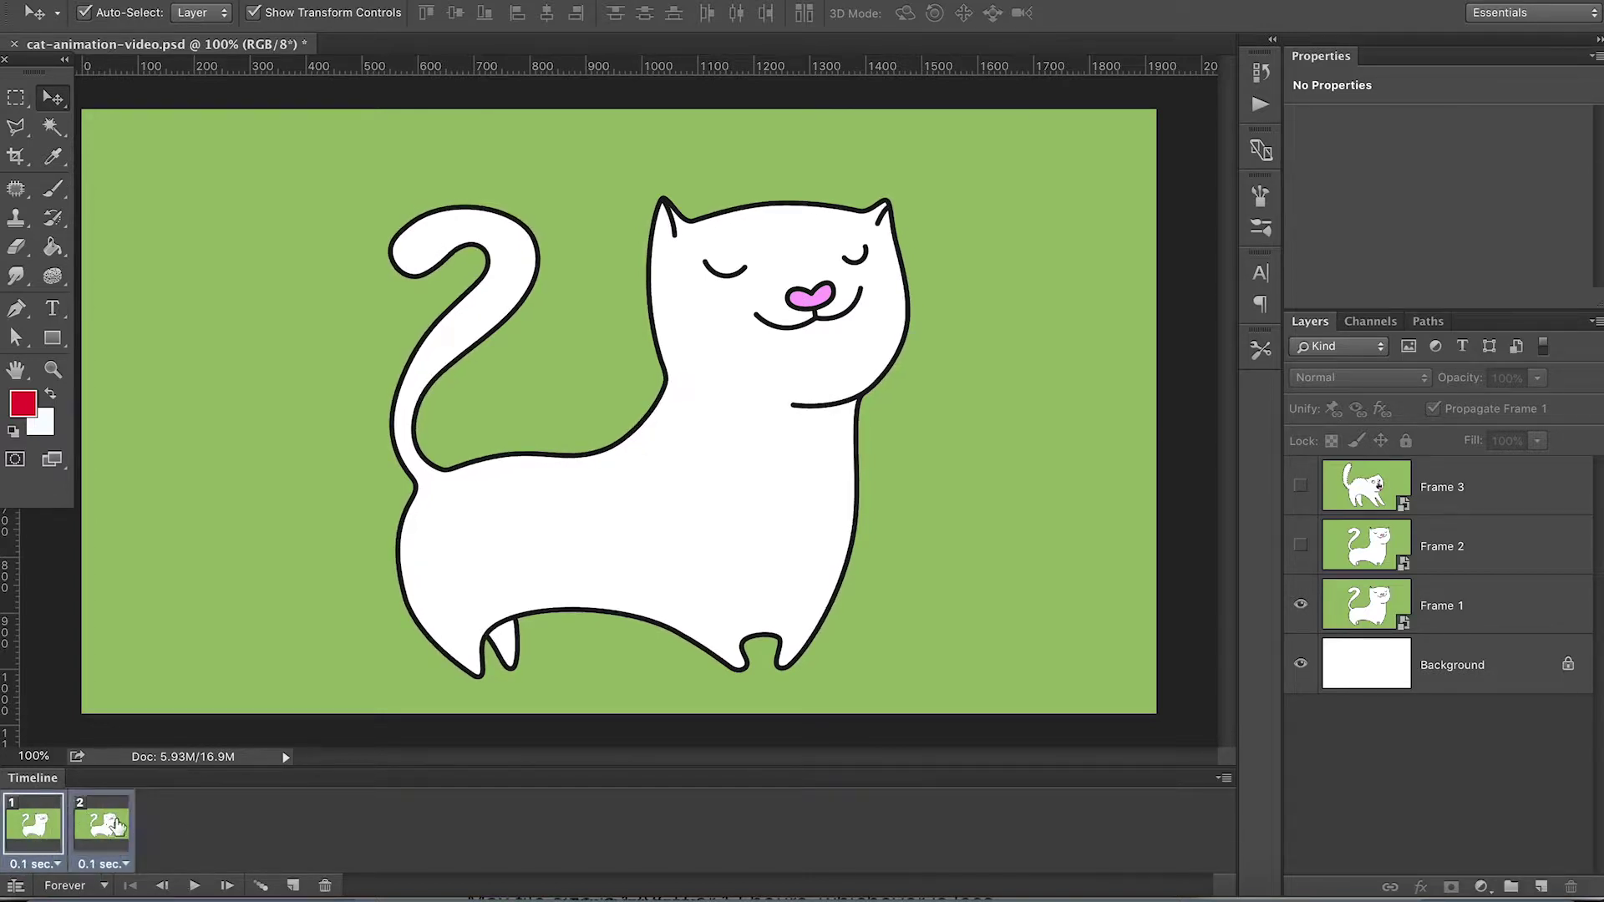
{"action": "left_click", "coordinate": [102, 886]}
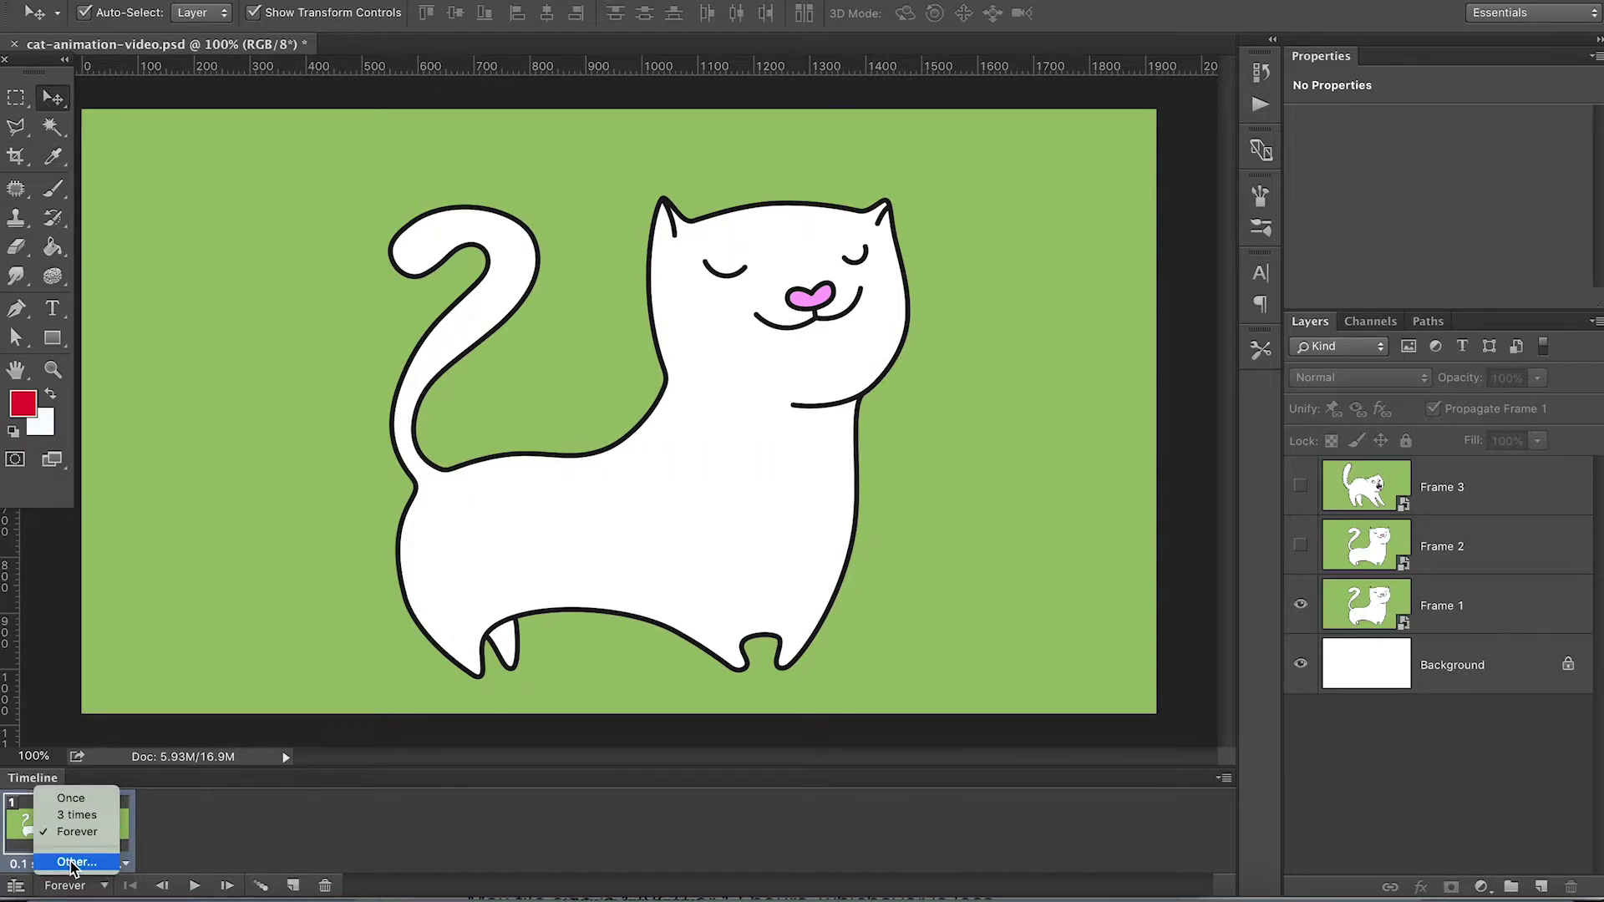
{"action": "left_click", "coordinate": [208, 824]}
Set the delay of both animation frames to a custom 0.05 seconds, and play and stop a preview
{"action": "left_click", "coordinate": [125, 863]}
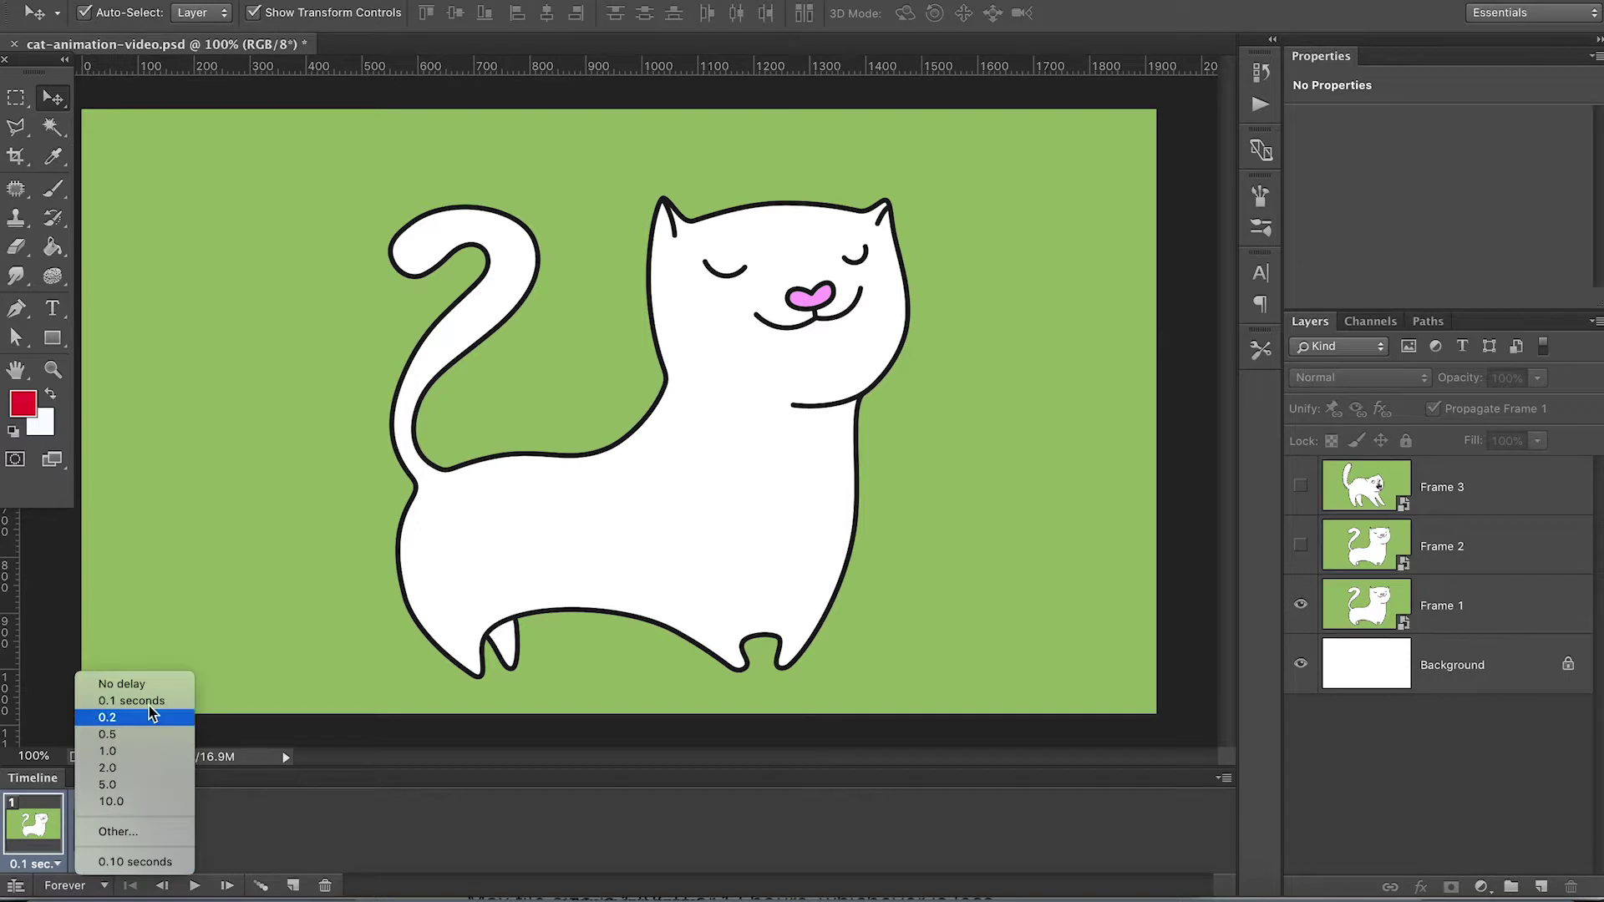
{"action": "left_click", "coordinate": [113, 830]}
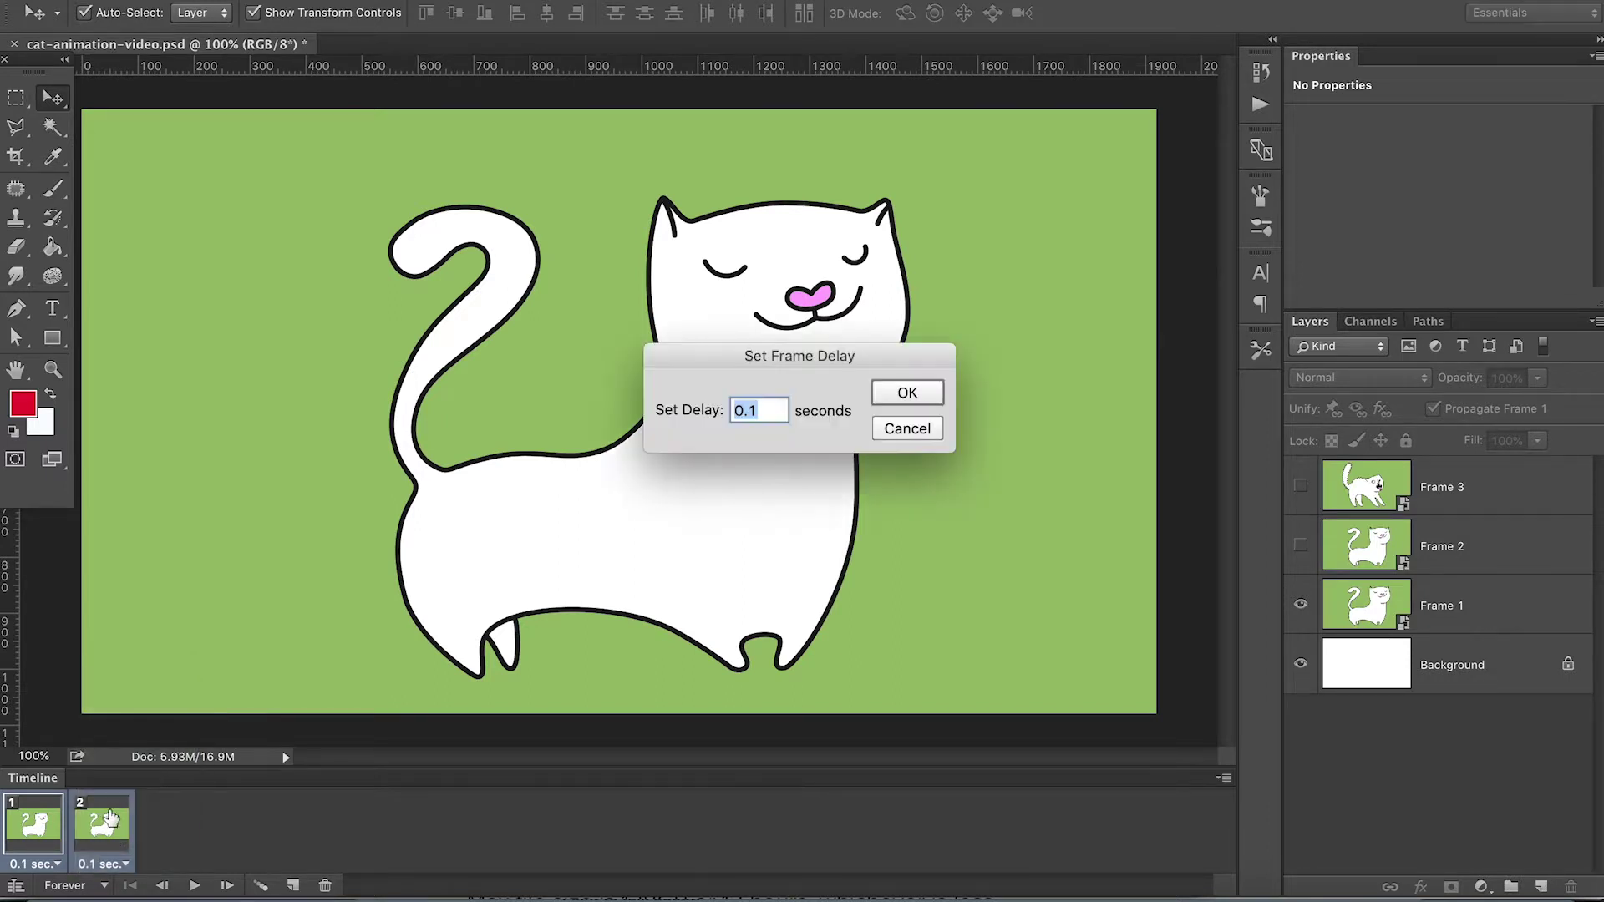
{"action": "left_click", "coordinate": [768, 409]}
{"action": "left_click_drag", "start_coordinate": [748, 416], "coordinate": [761, 416]}
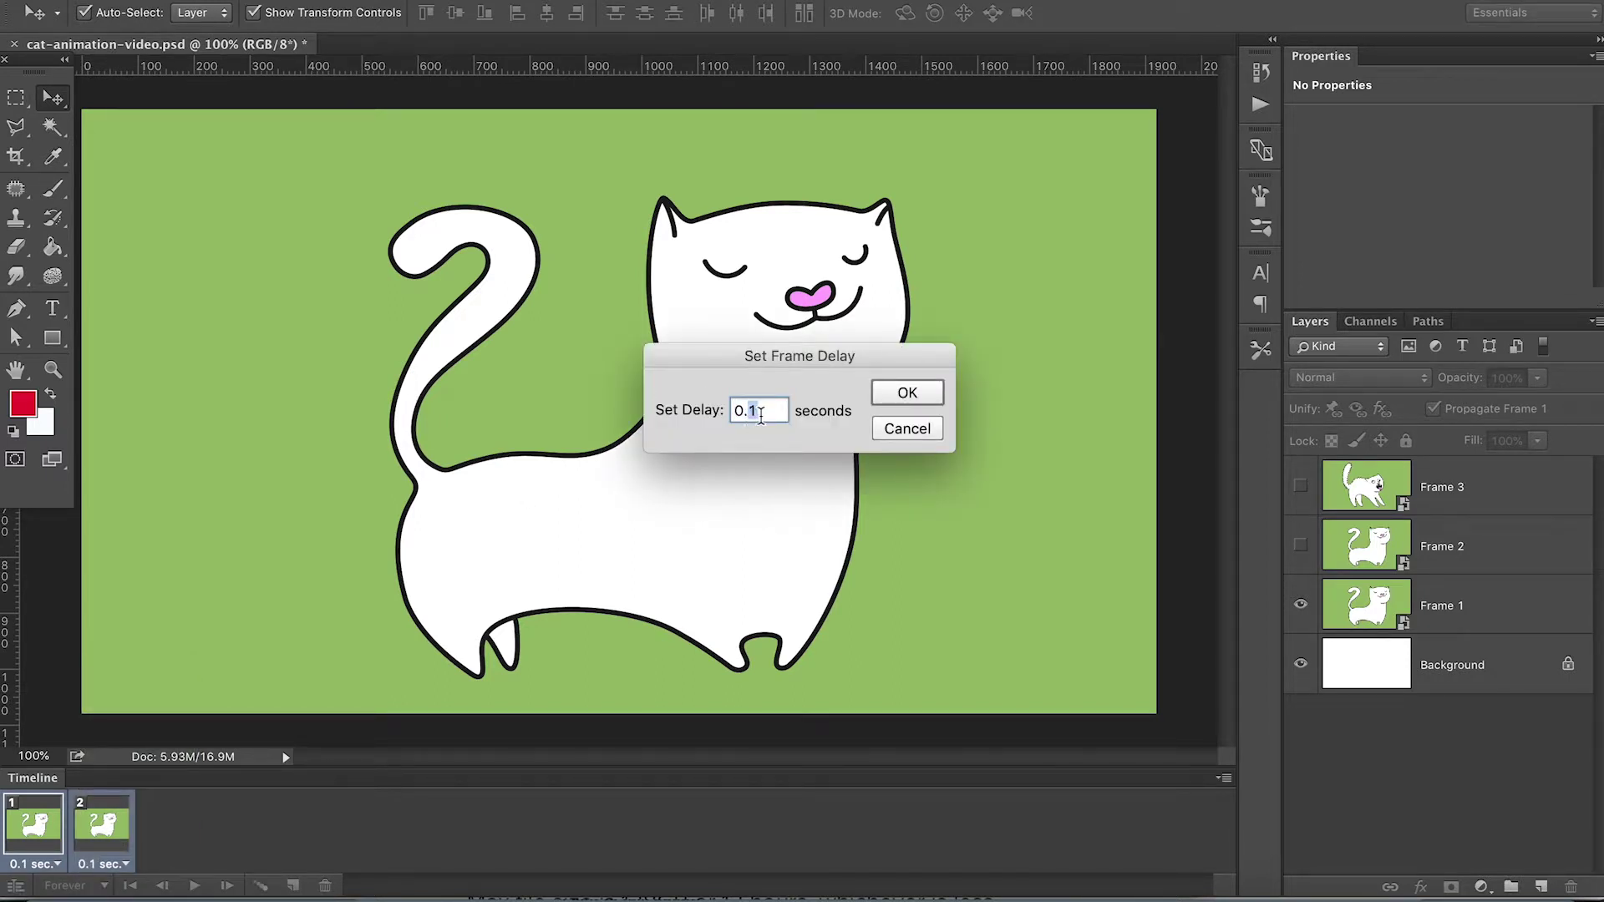
{"action": "type", "text": "05"}
{"action": "left_click", "coordinate": [906, 390]}
{"action": "left_click", "coordinate": [195, 885]}
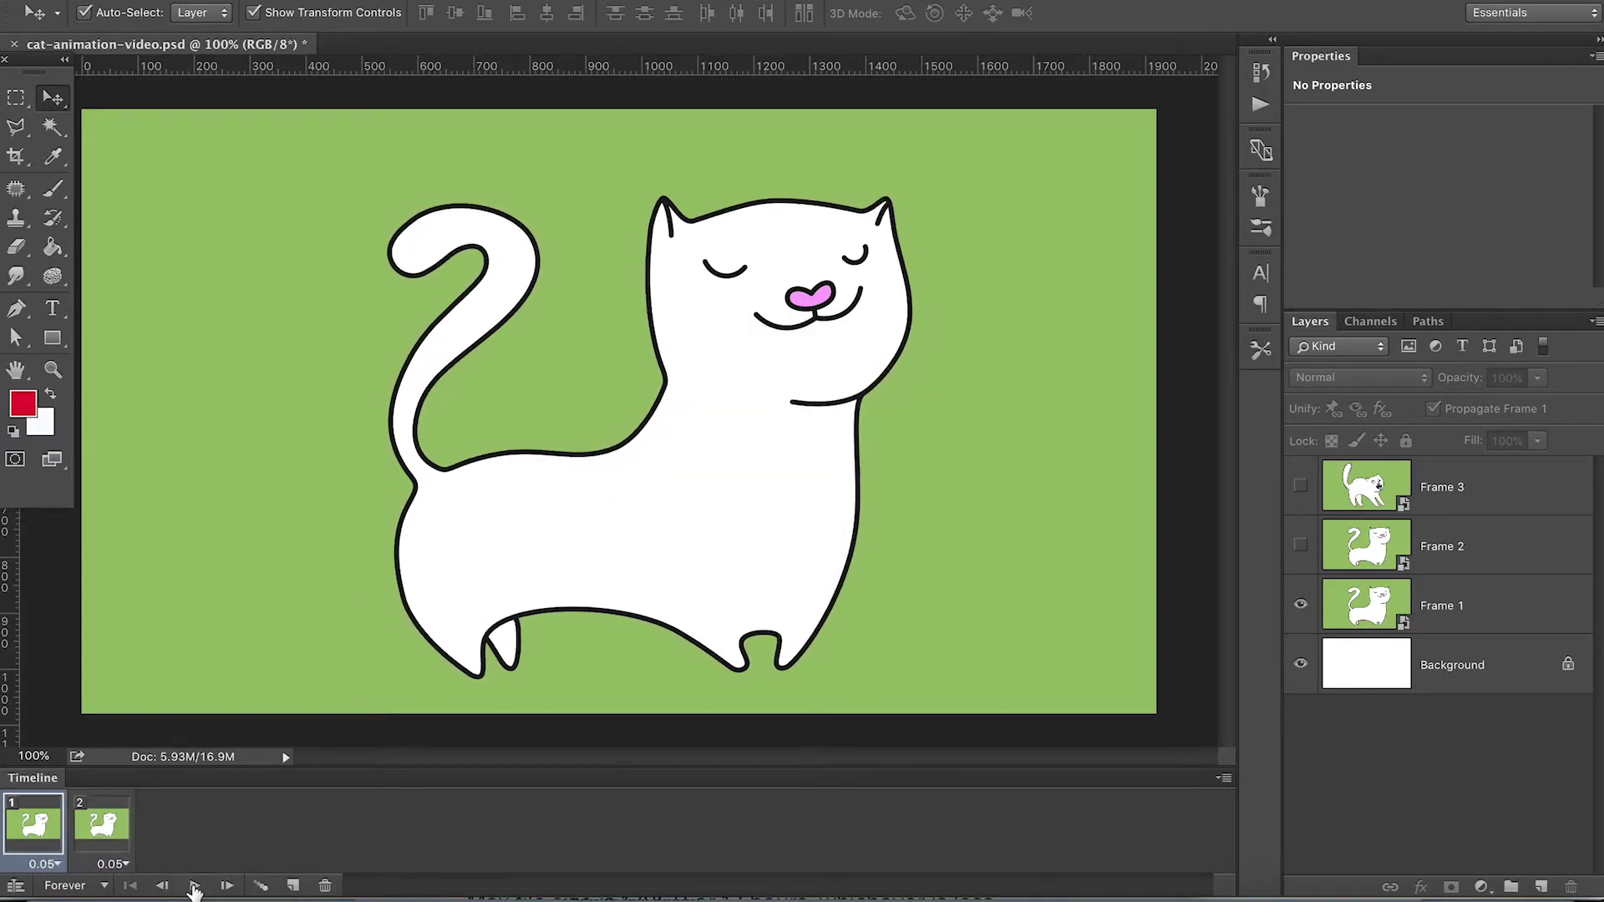
{"action": "left_click", "coordinate": [195, 885]}
Return the delay of both animation frames to 0.1 seconds, and play and stop the animation
{"action": "left_click", "coordinate": [117, 863]}
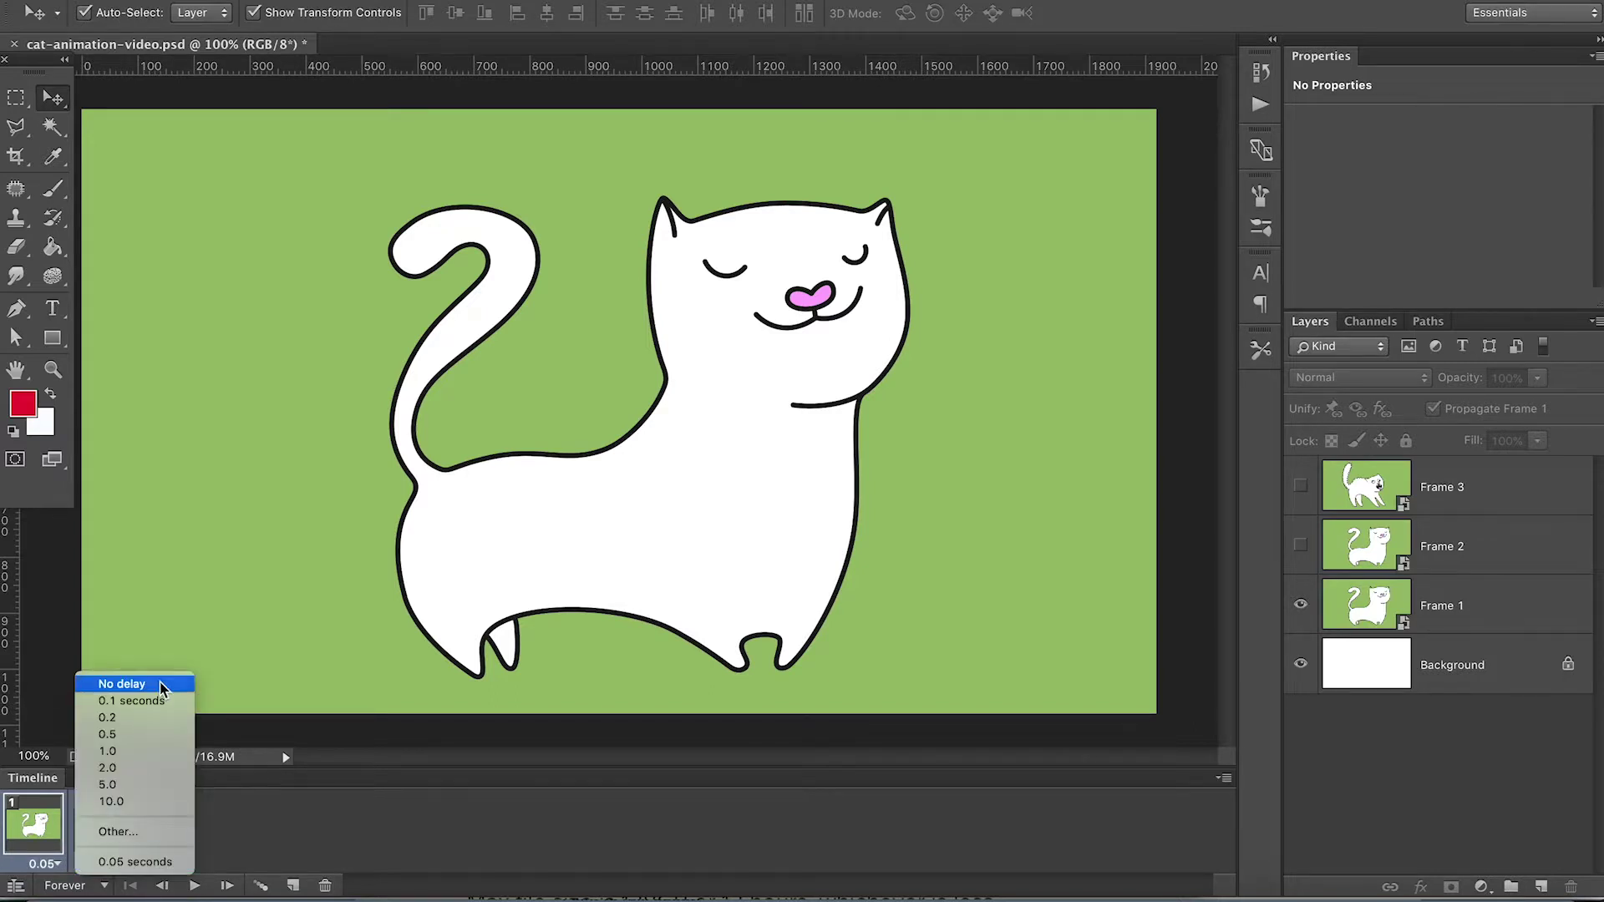
{"action": "left_click", "coordinate": [155, 703]}
{"action": "left_click", "coordinate": [195, 885]}
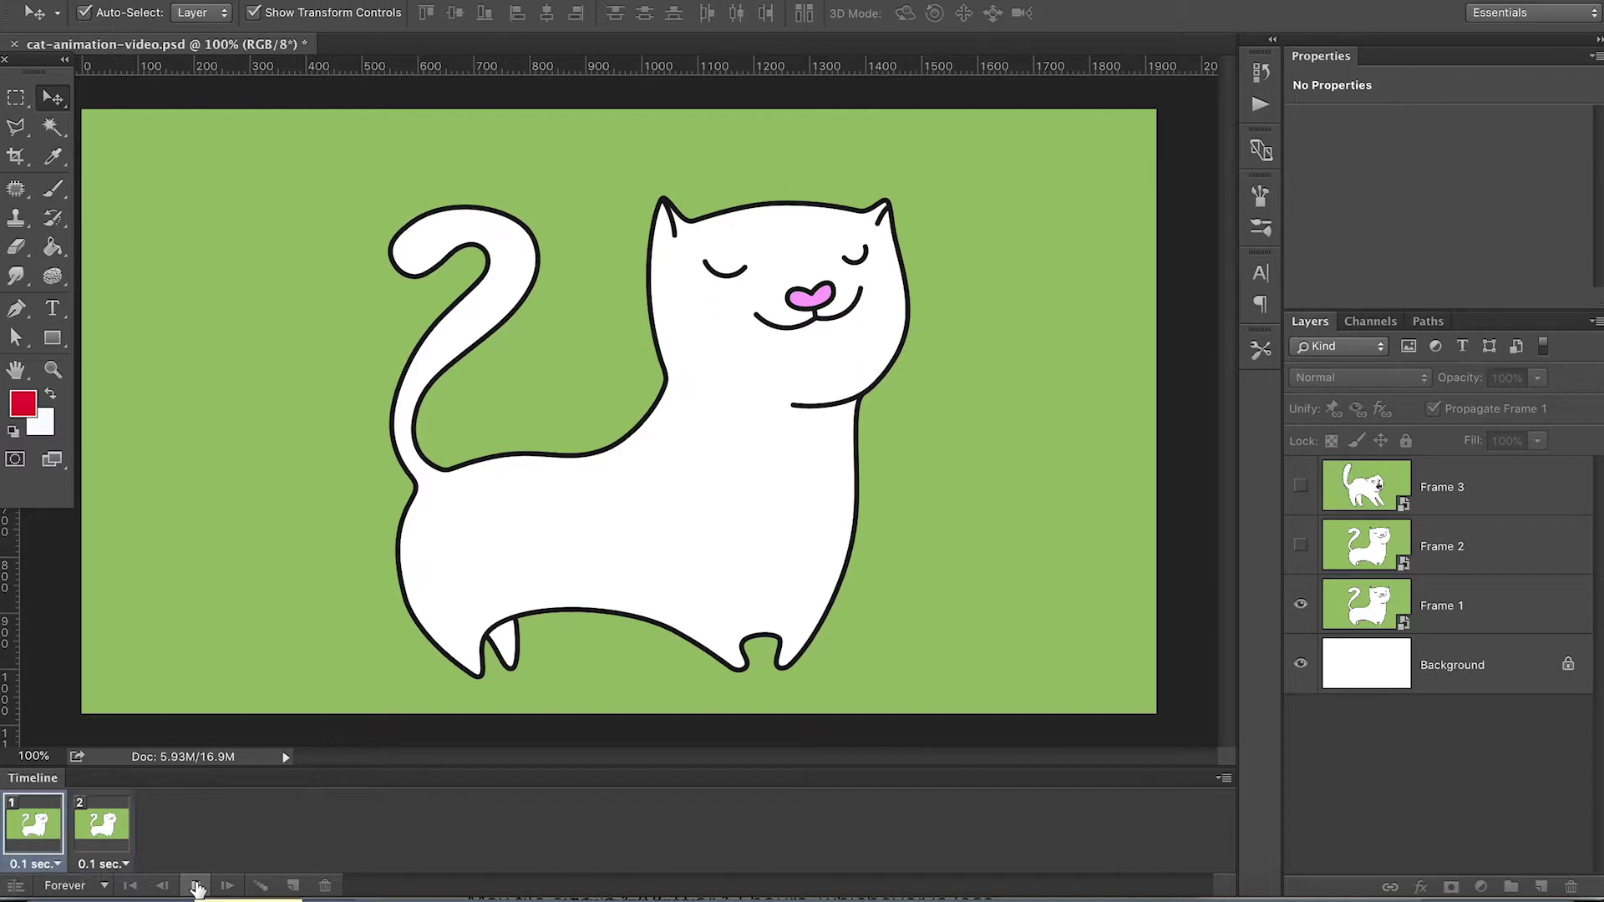
{"action": "left_click", "coordinate": [196, 886]}
Duplicate the pair of animation frames twice to make a six-frame sequence
{"action": "left_click", "coordinate": [8, 846]}
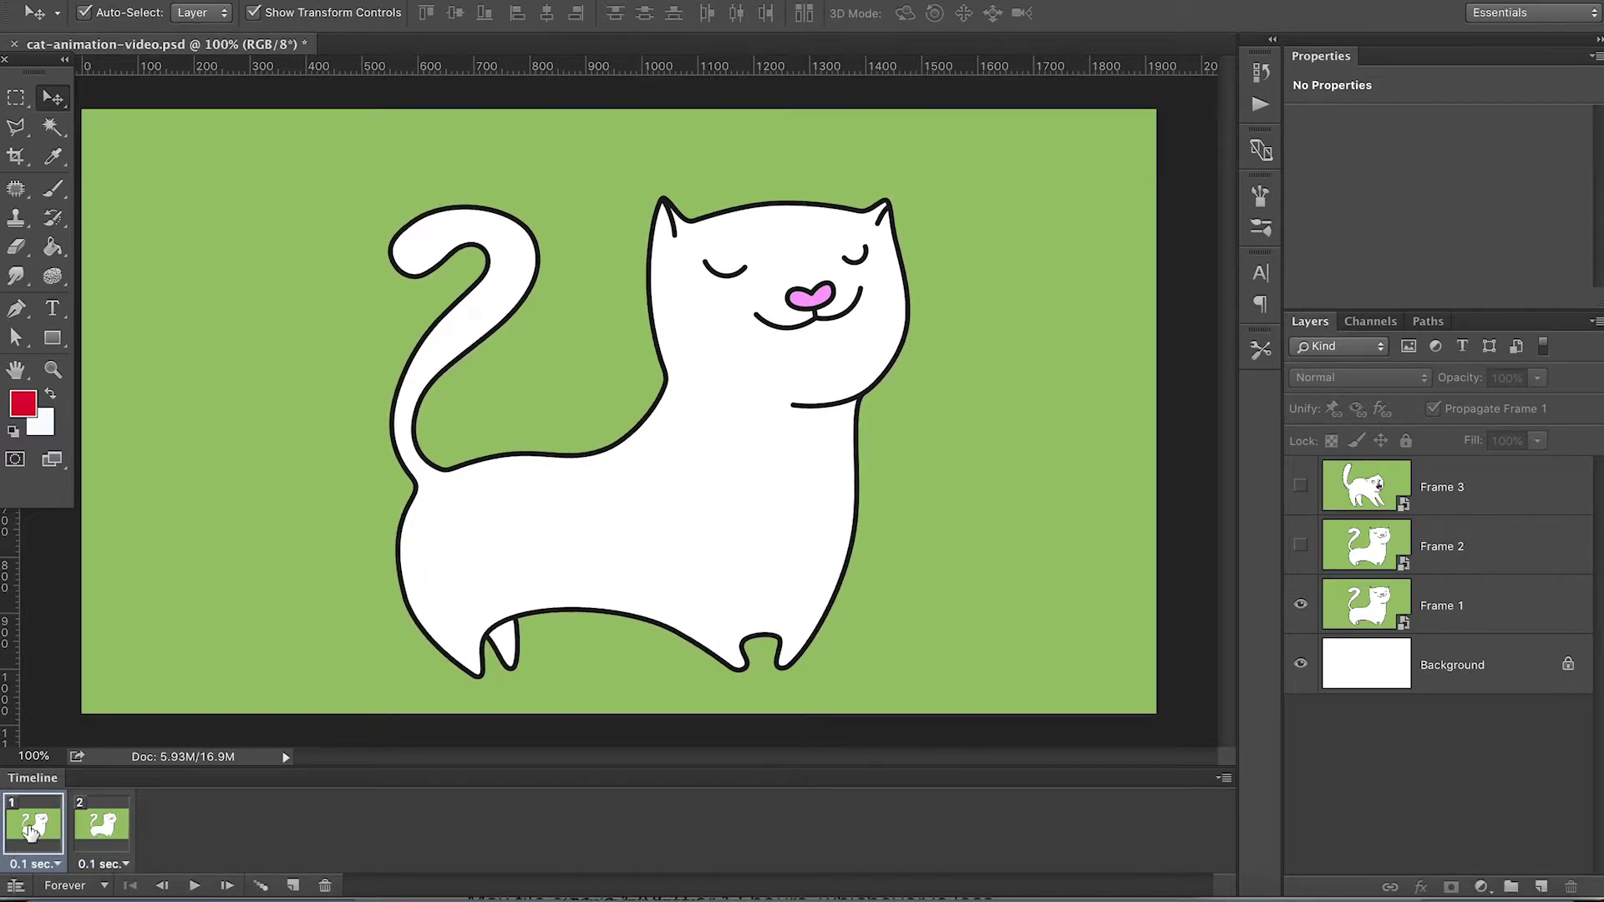
{"action": "left_click", "coordinate": [109, 823], "text": "shift"}
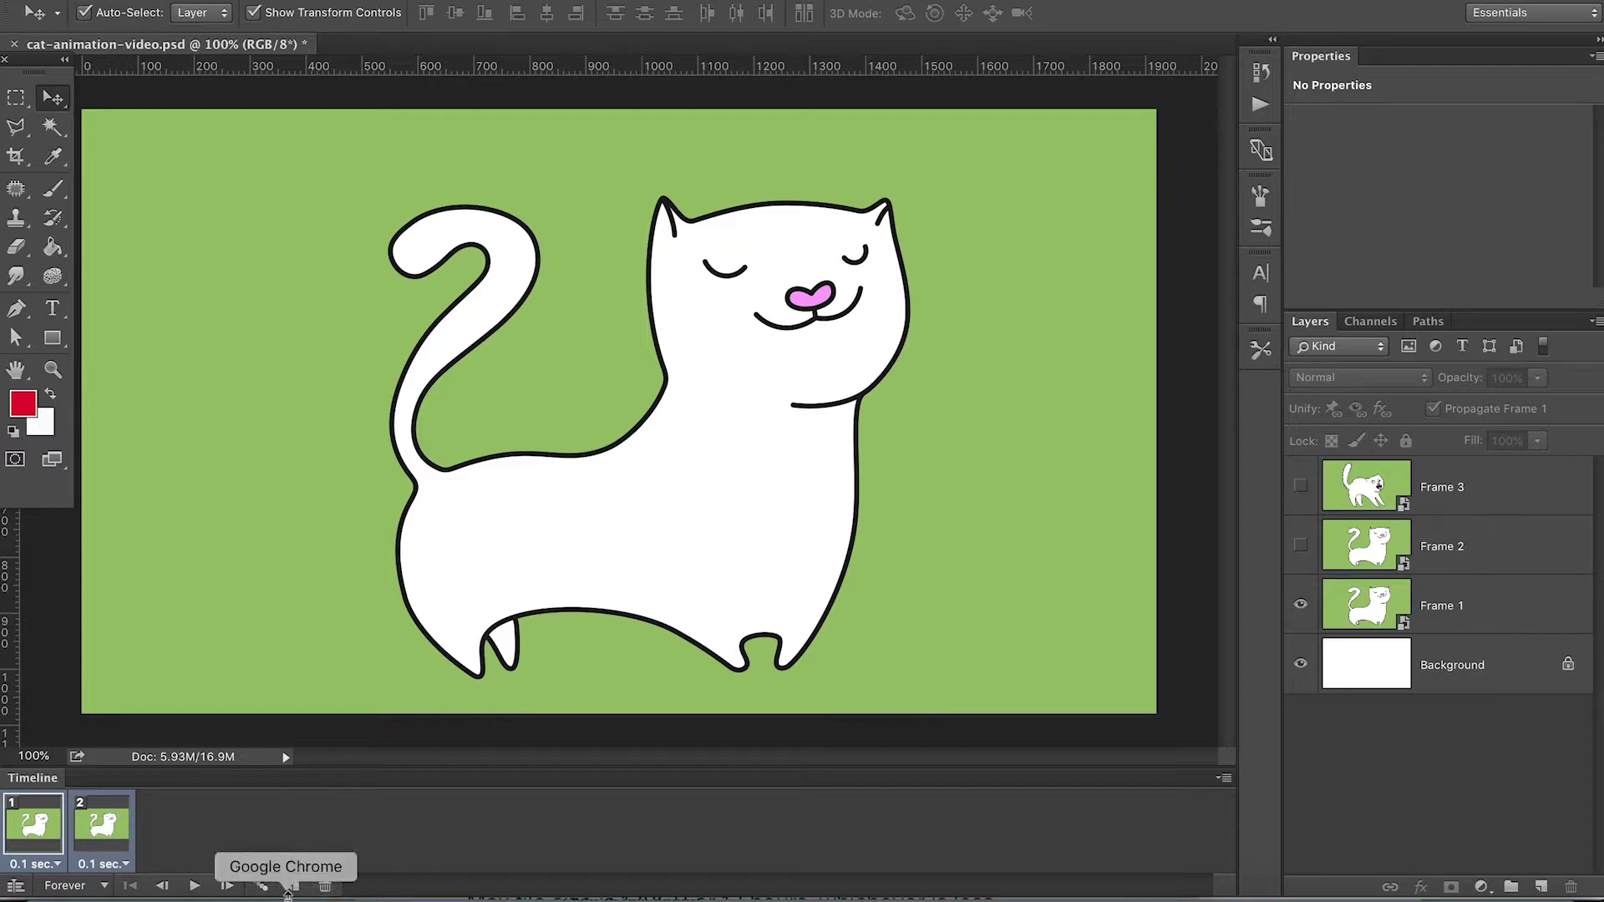
{"action": "left_click", "coordinate": [293, 887]}
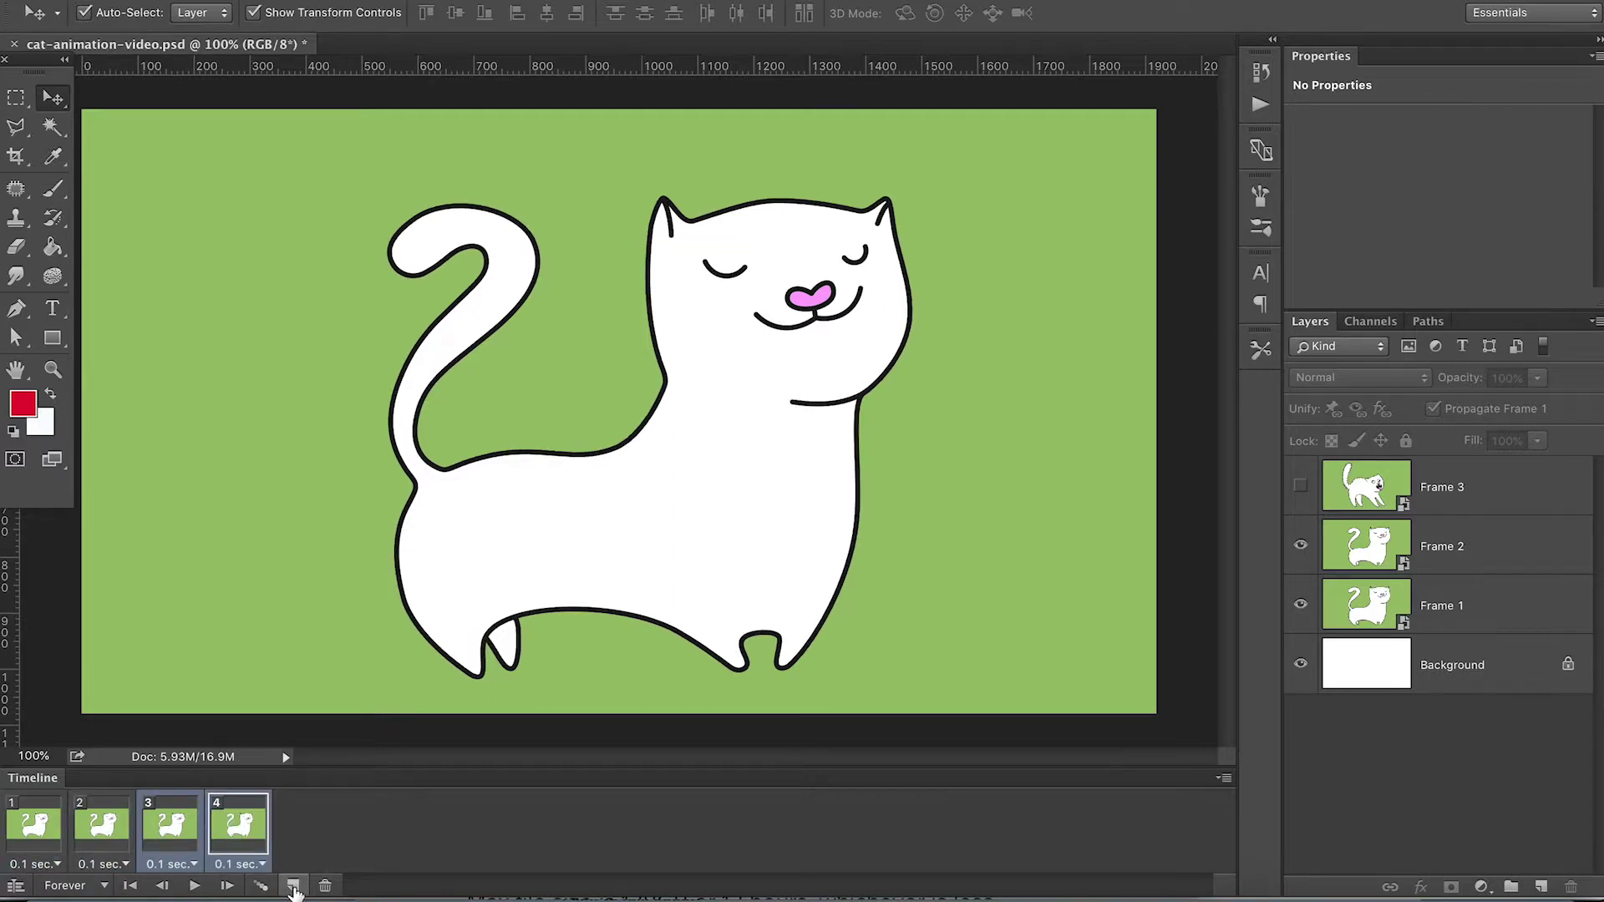
{"action": "left_click", "coordinate": [293, 887]}
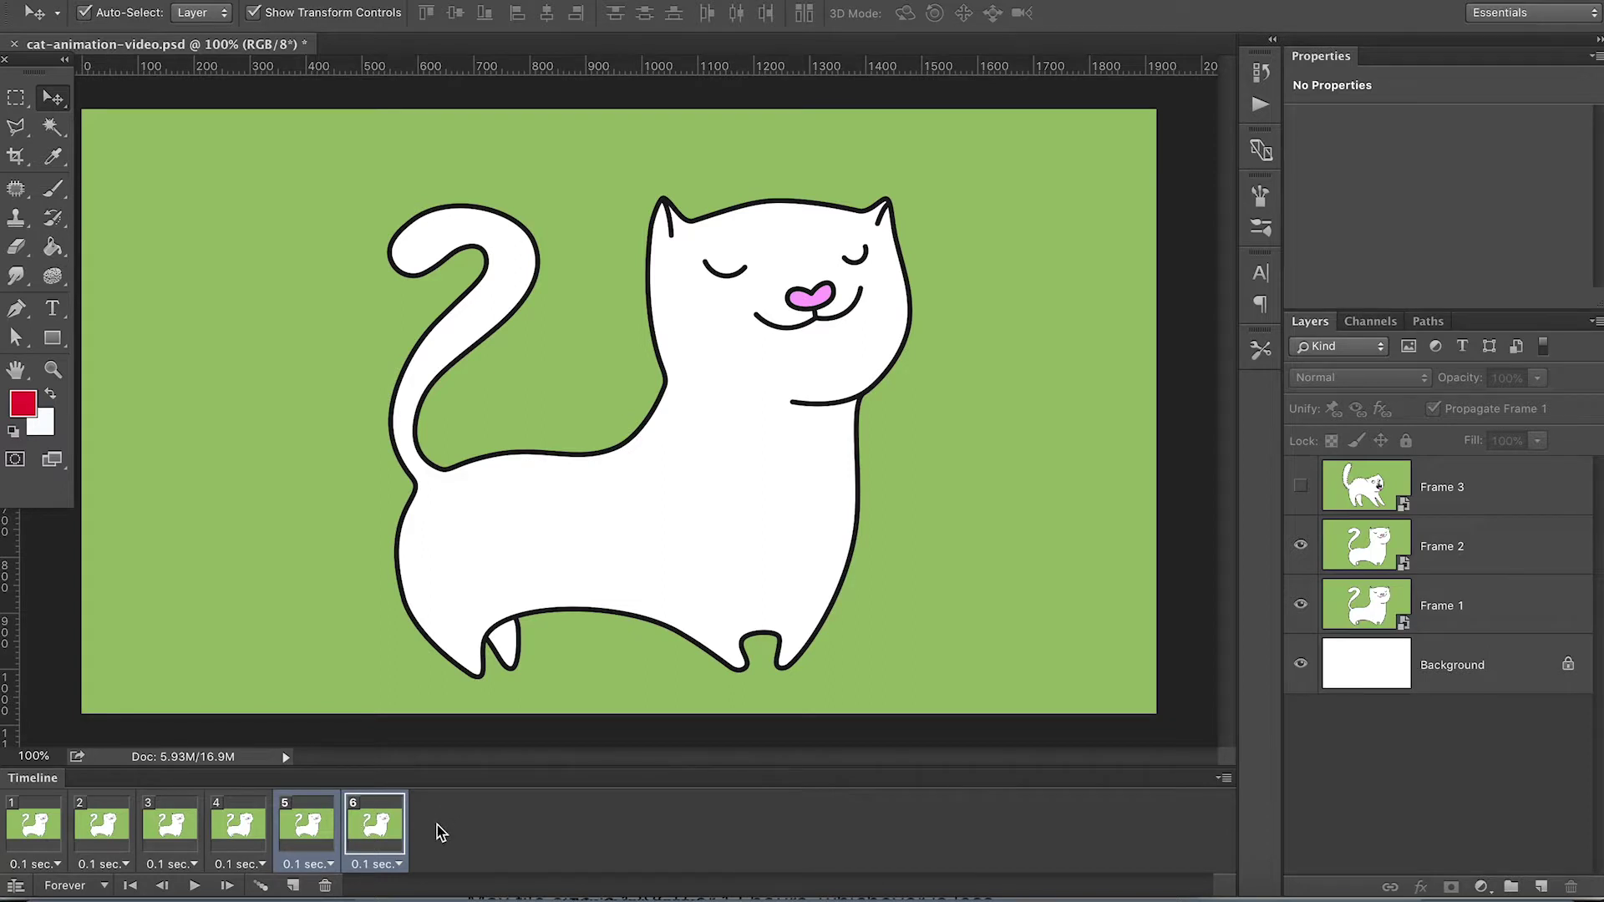
Add a seventh animation frame after the sixth, make the Frame 3 layer visible in it, and preview the animation
{"action": "left_click", "coordinate": [366, 848]}
{"action": "left_click", "coordinate": [294, 888]}
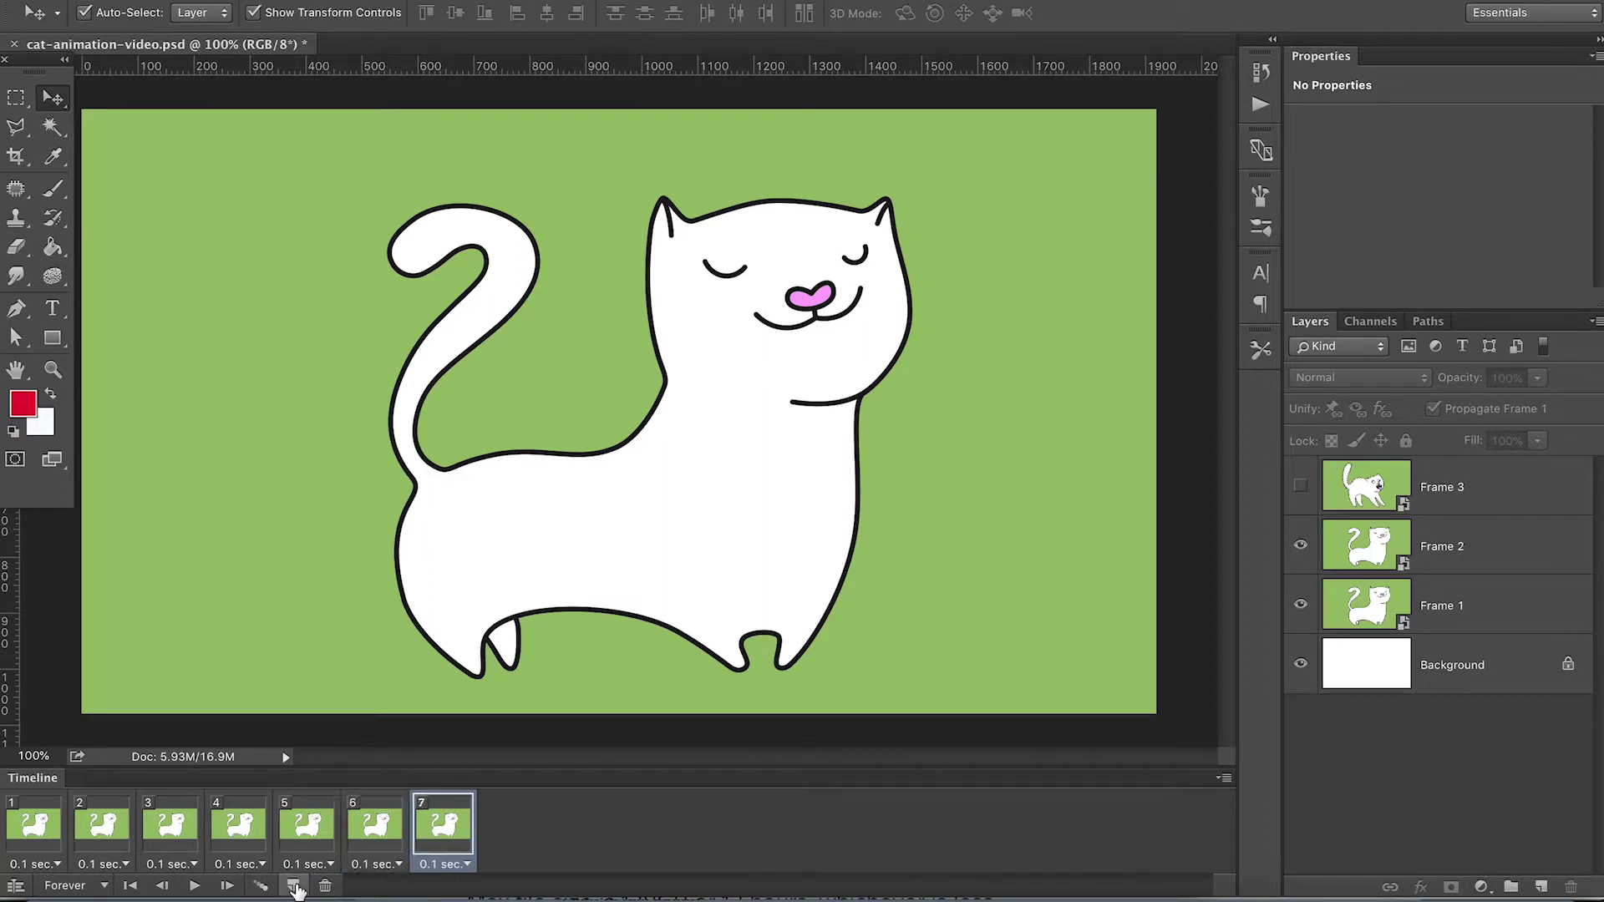
{"action": "left_click", "coordinate": [1302, 488]}
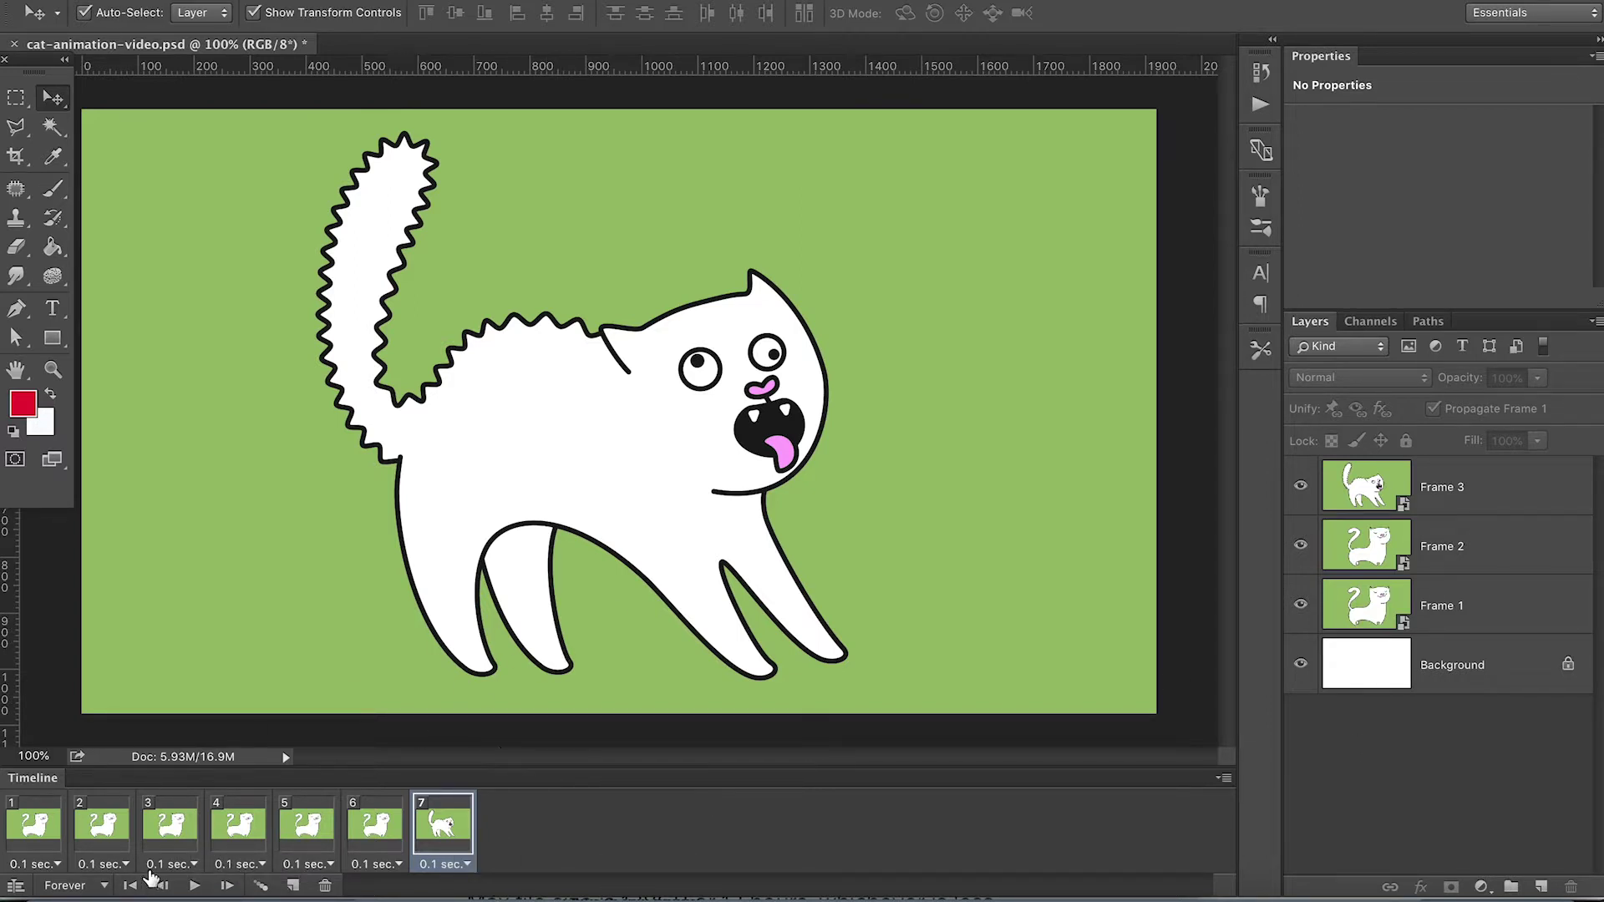
{"action": "left_click", "coordinate": [194, 886]}
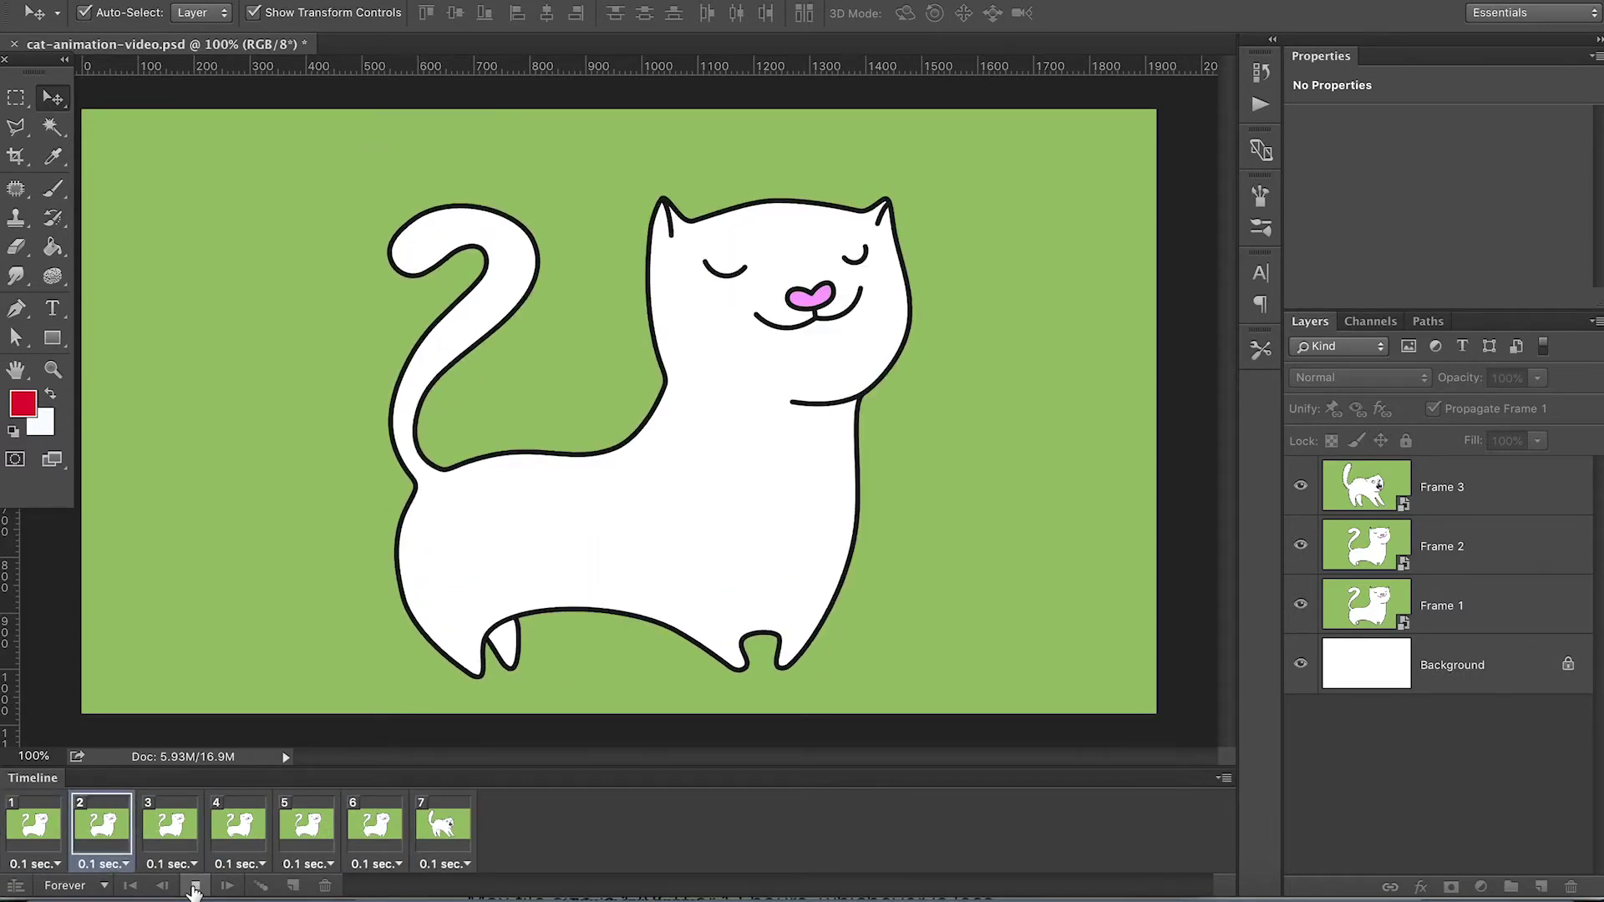
{"action": "left_click", "coordinate": [193, 888]}
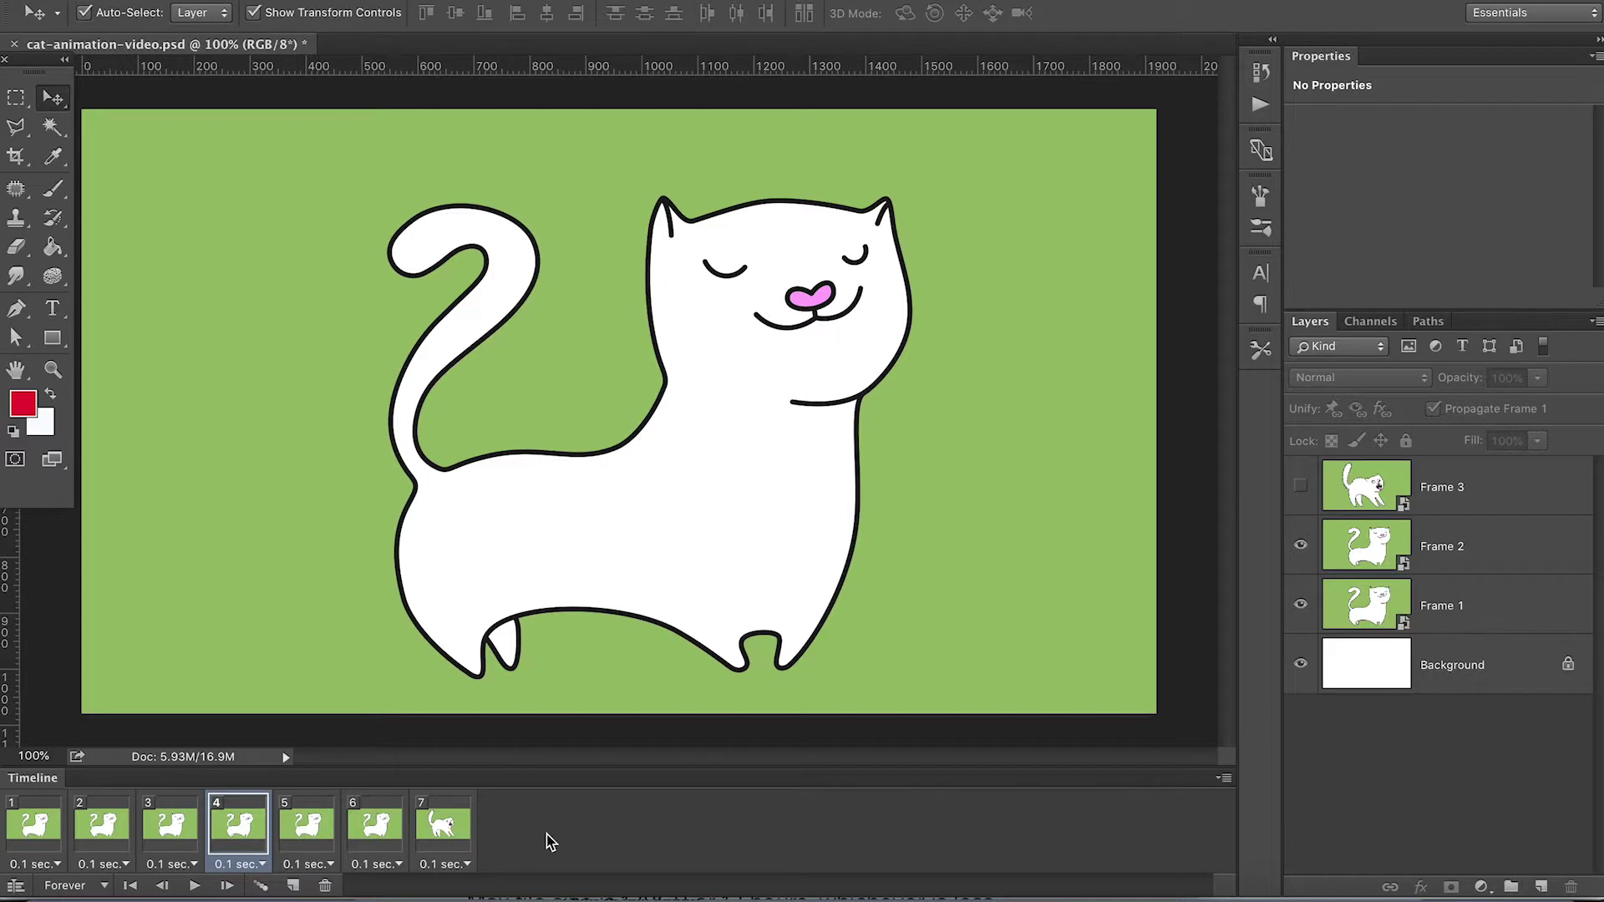
Set the delay of the seventh animation frame to 0.2 seconds and preview the animation
{"action": "left_click", "coordinate": [444, 830]}
{"action": "left_click", "coordinate": [470, 866]}
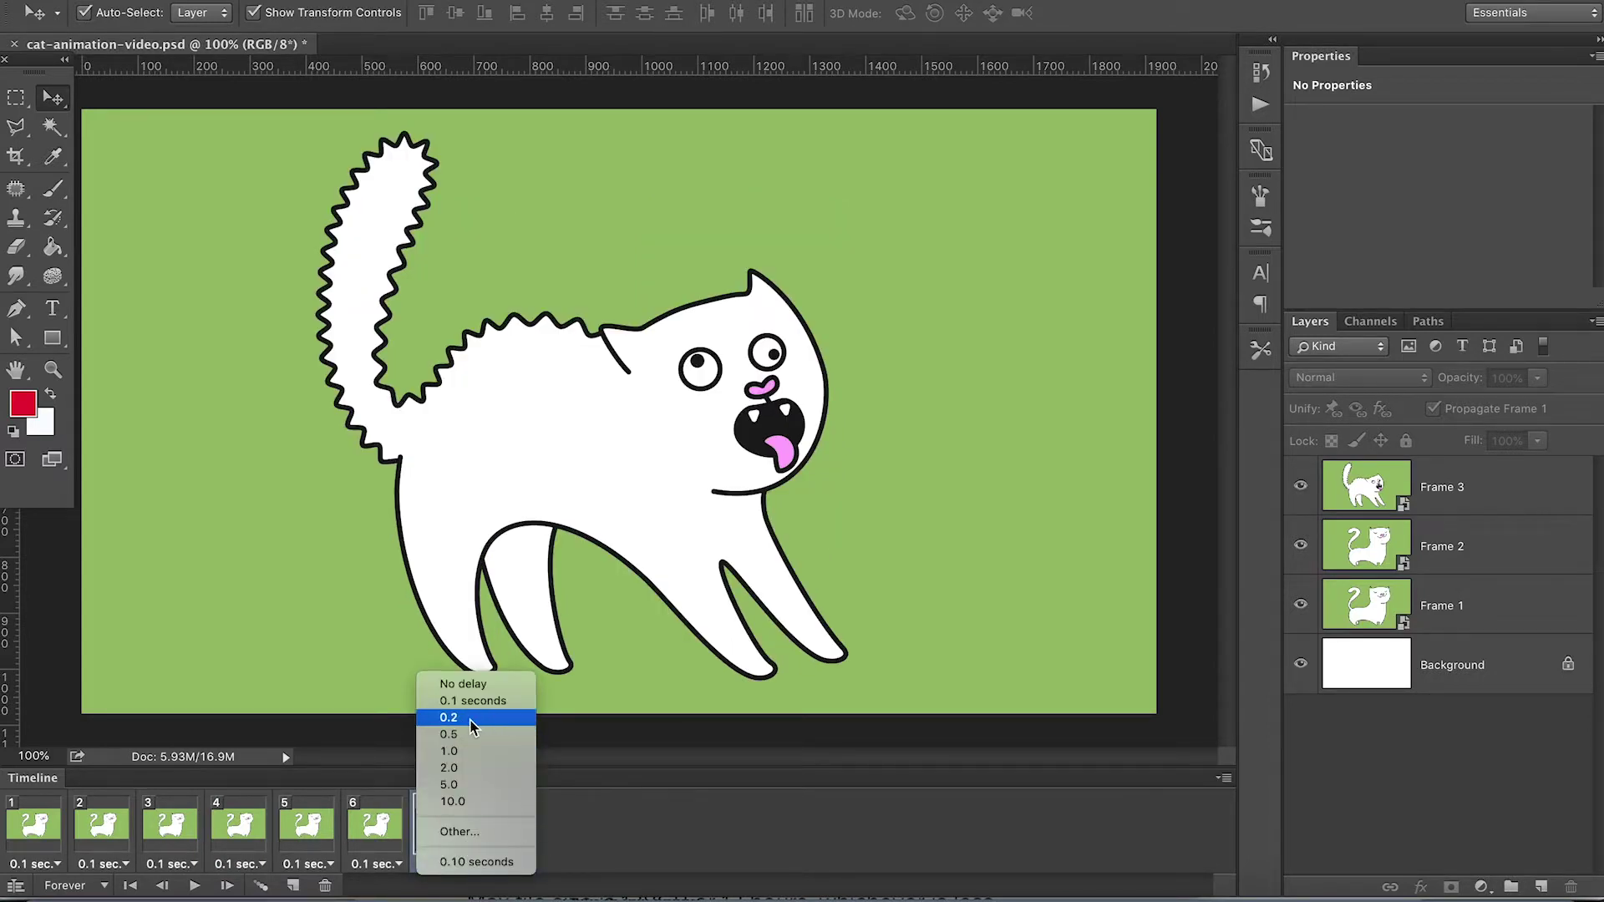
{"action": "left_click", "coordinate": [449, 718]}
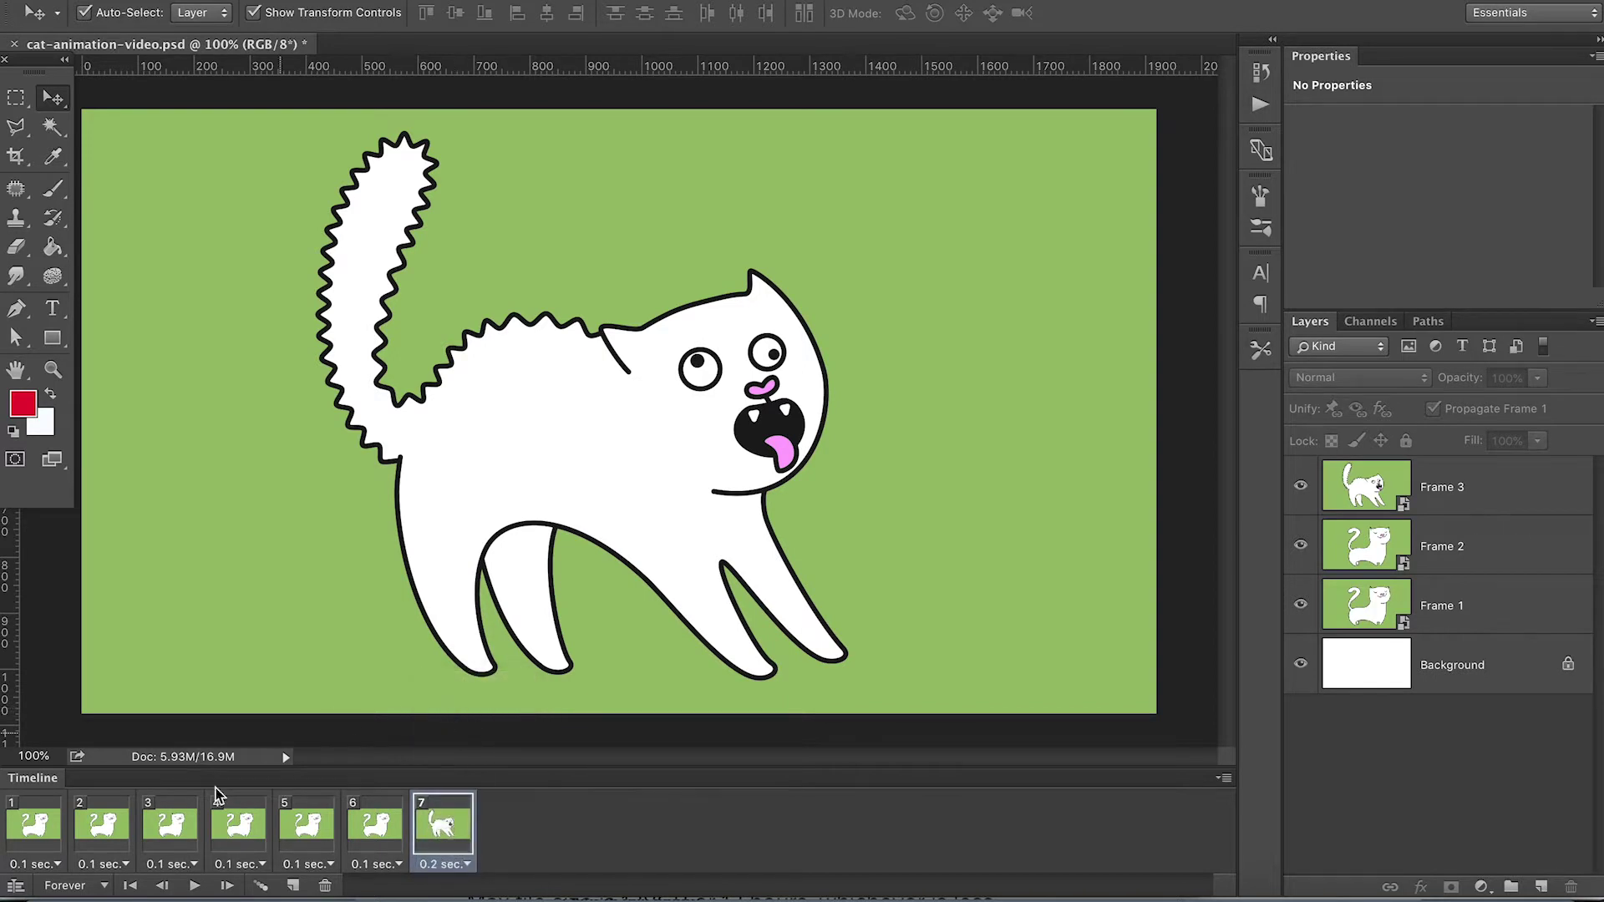
{"action": "left_click", "coordinate": [195, 885]}
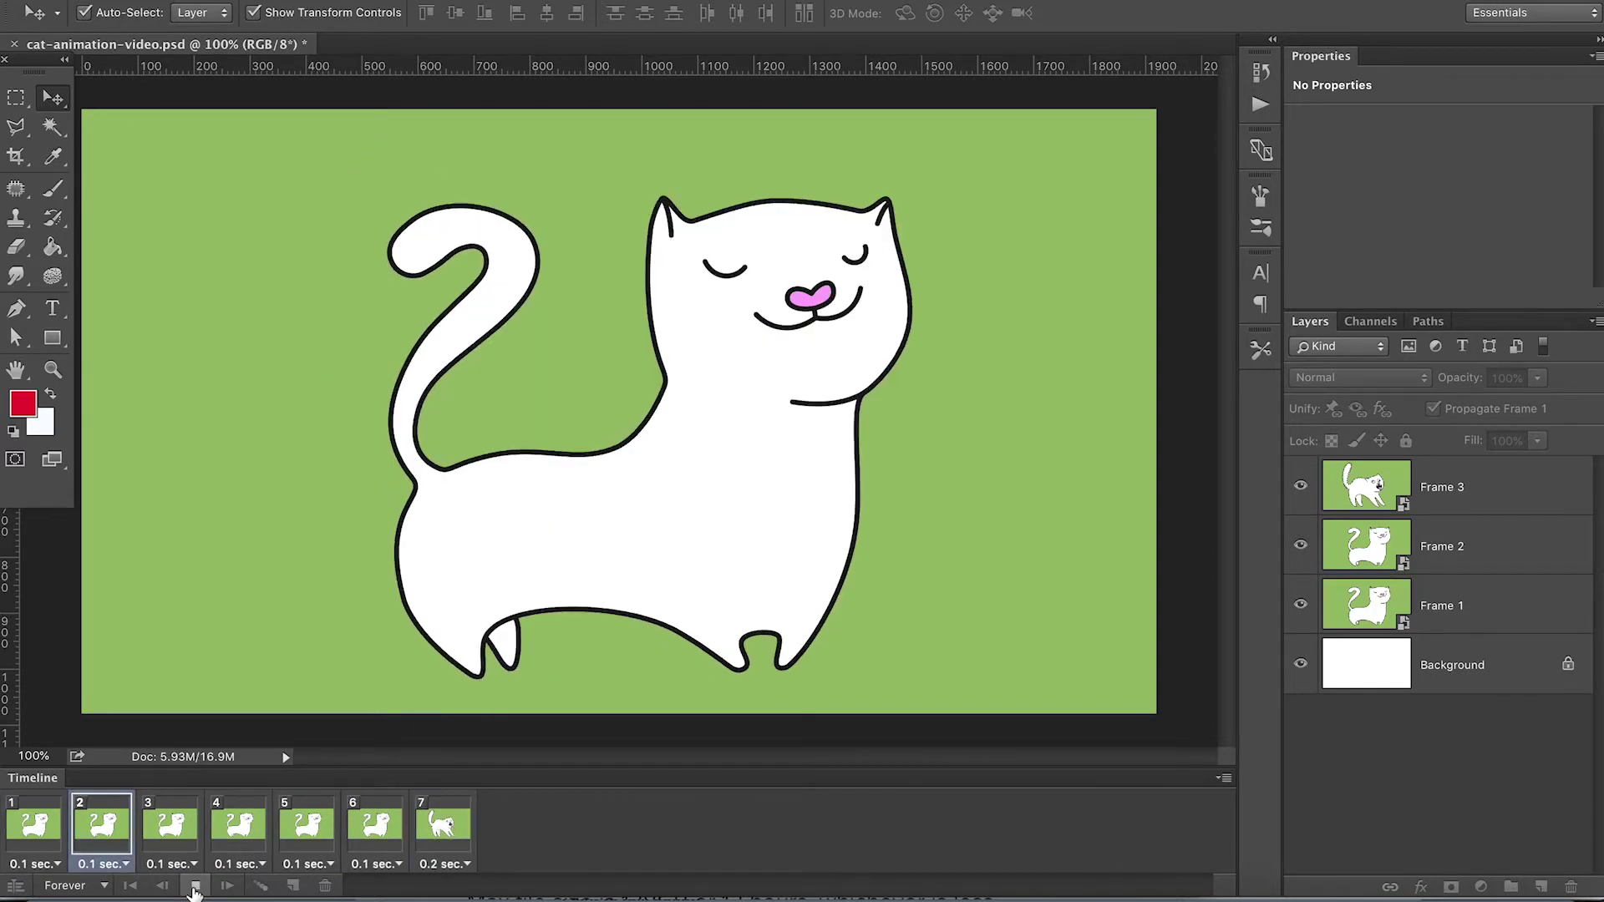
{"action": "left_click", "coordinate": [194, 891]}
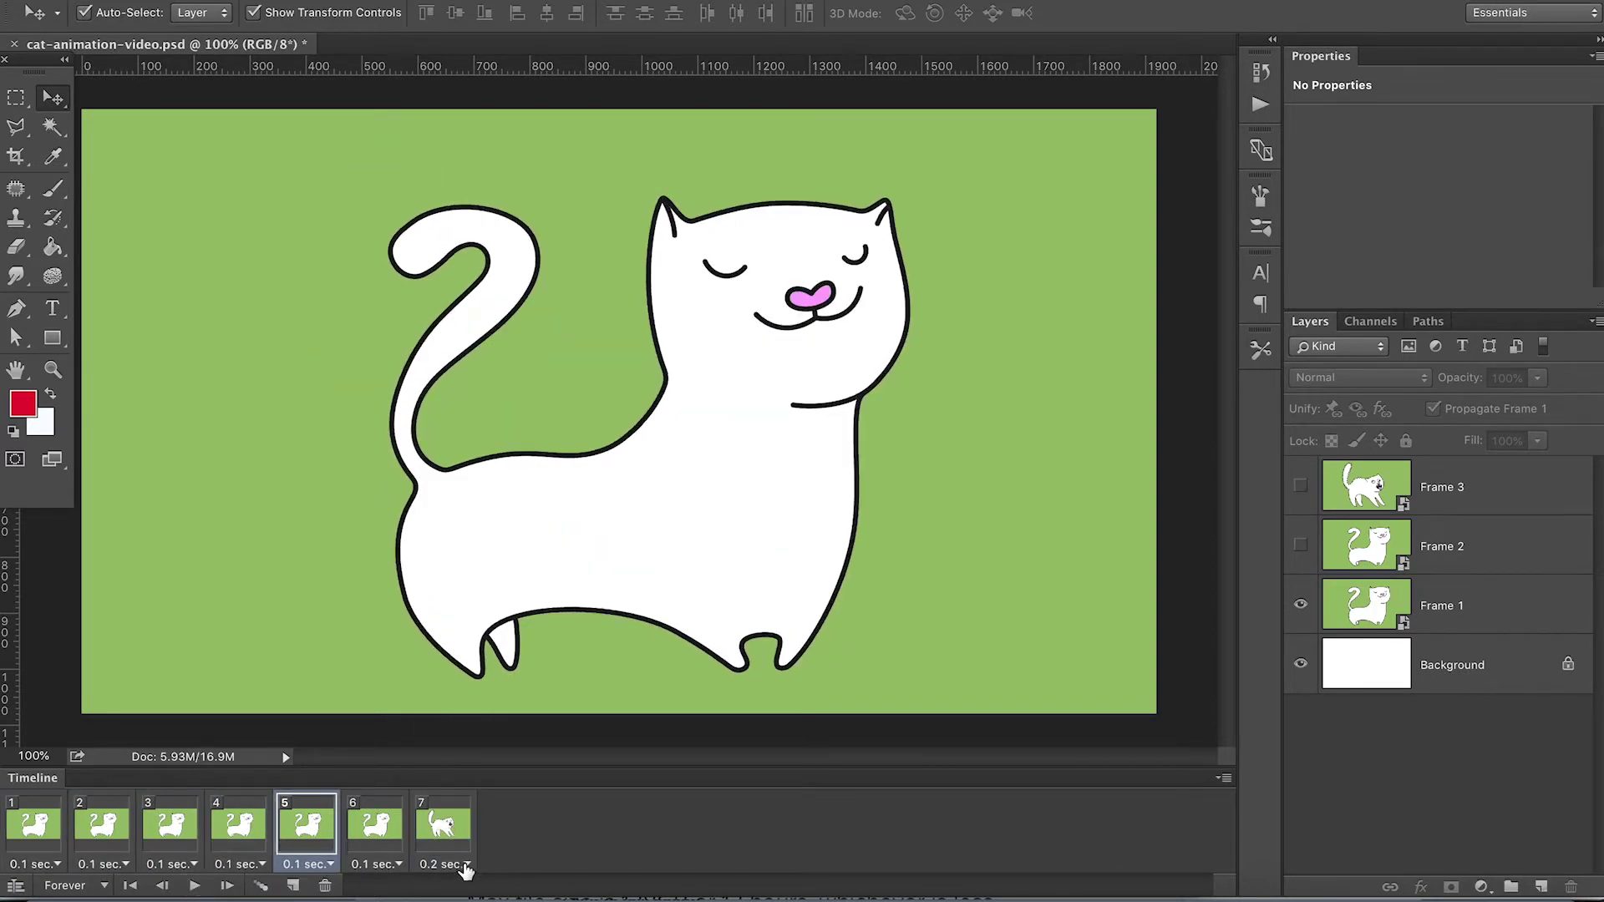
Set the delay of the seventh animation frame to a custom 0.4 seconds and preview the animation
{"action": "left_click", "coordinate": [461, 864]}
{"action": "left_click", "coordinate": [448, 832]}
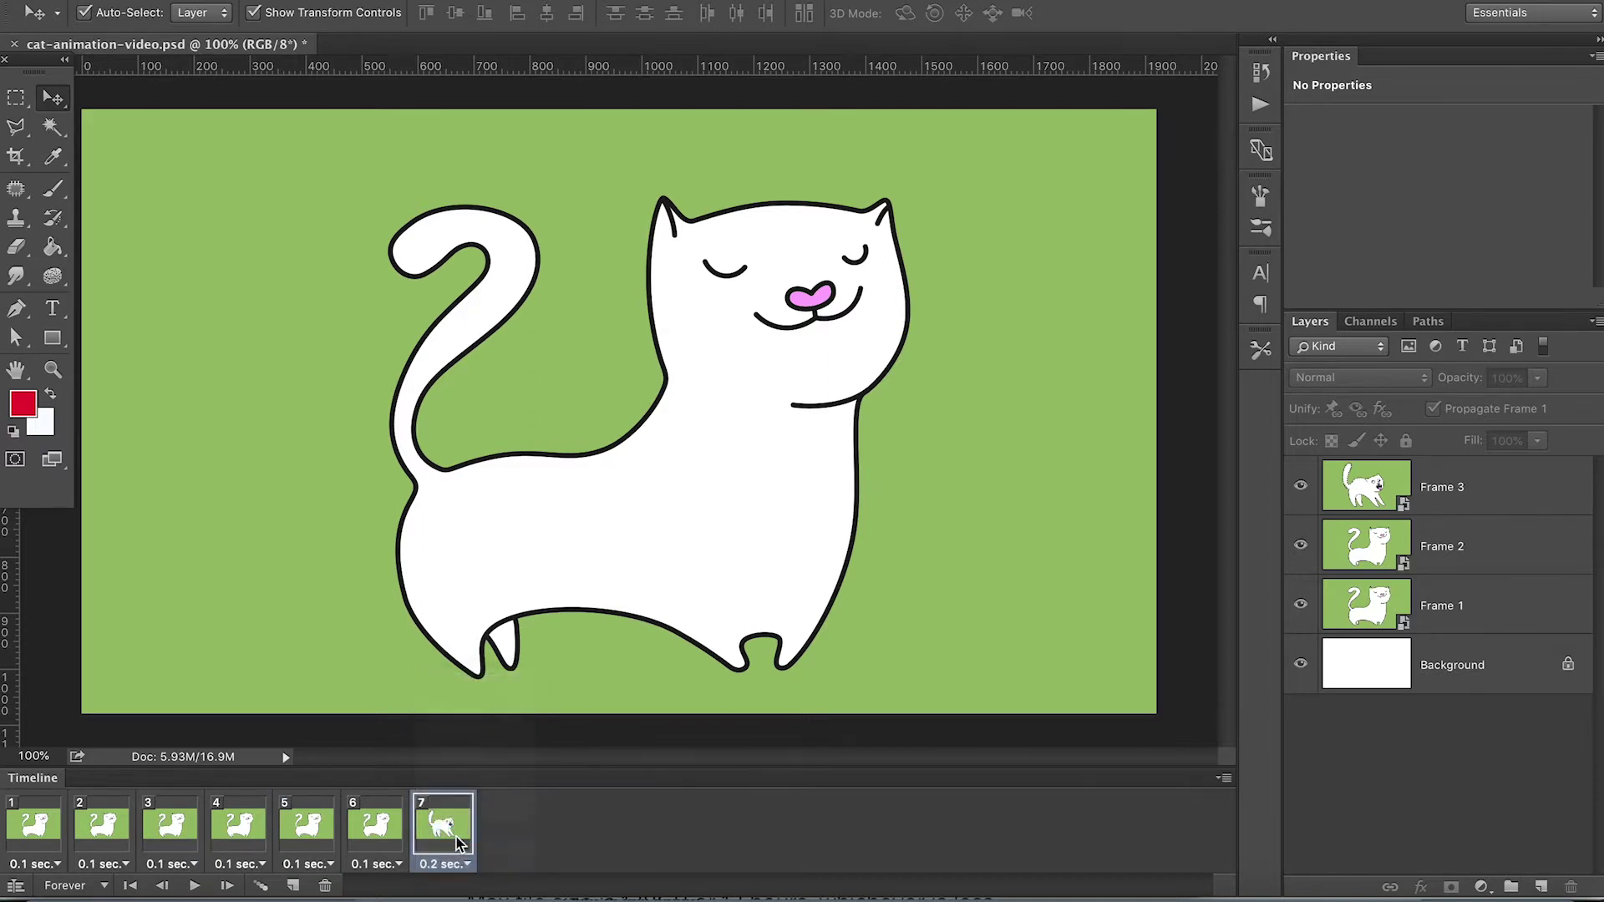
{"action": "left_click", "coordinate": [774, 418]}
{"action": "key", "text": "BackSpace"}
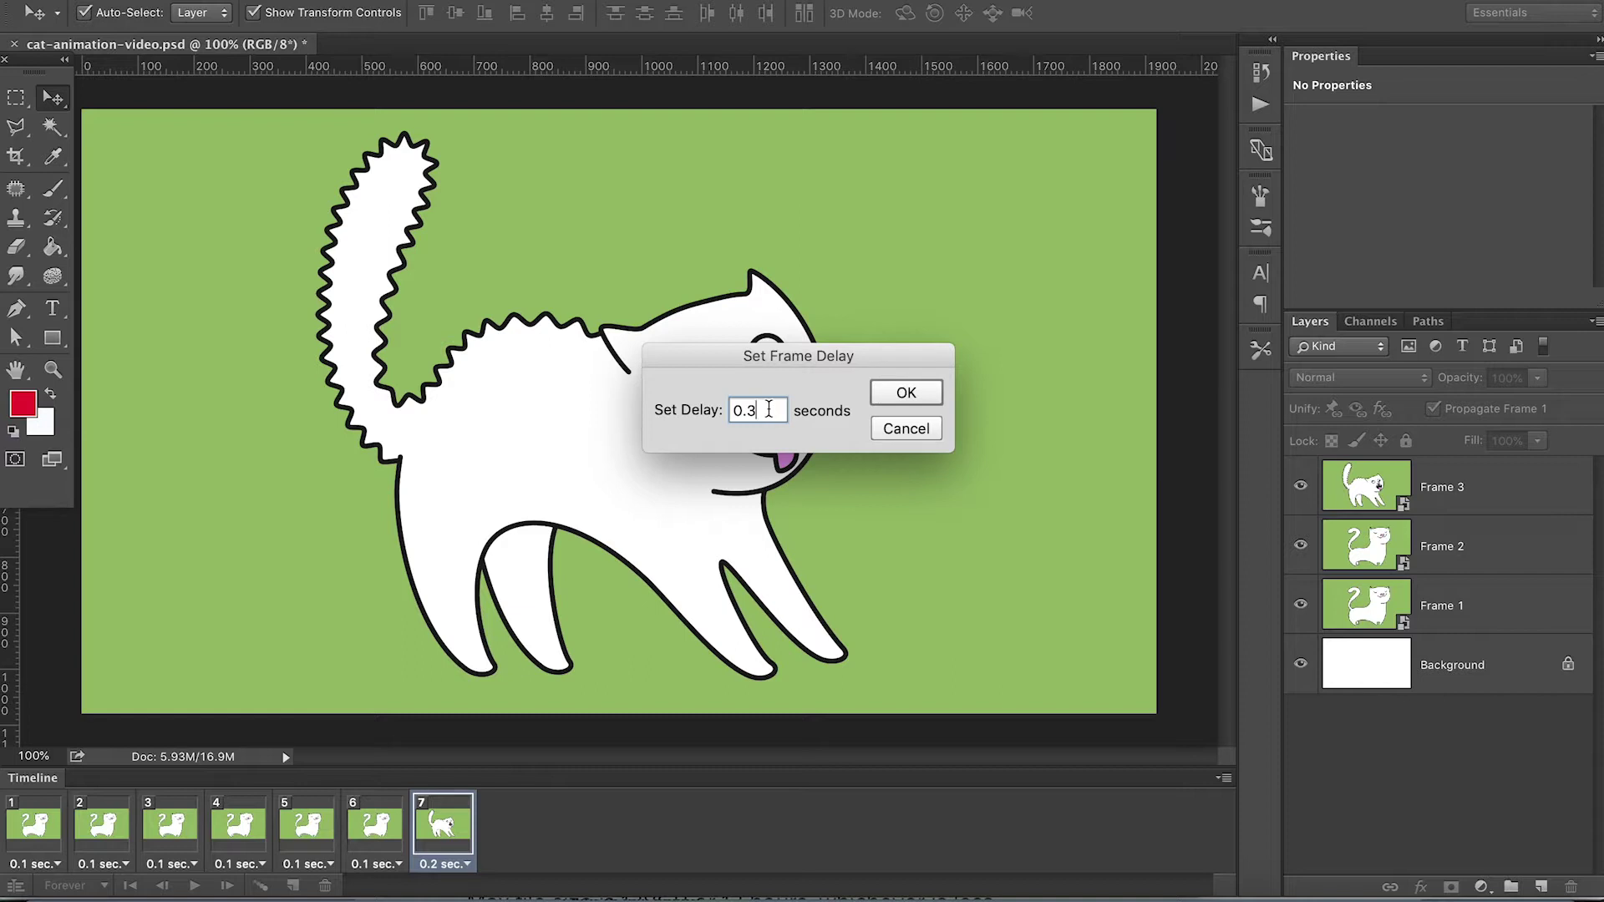
{"action": "key", "text": "BackSpace"}
{"action": "left_click", "coordinate": [903, 399]}
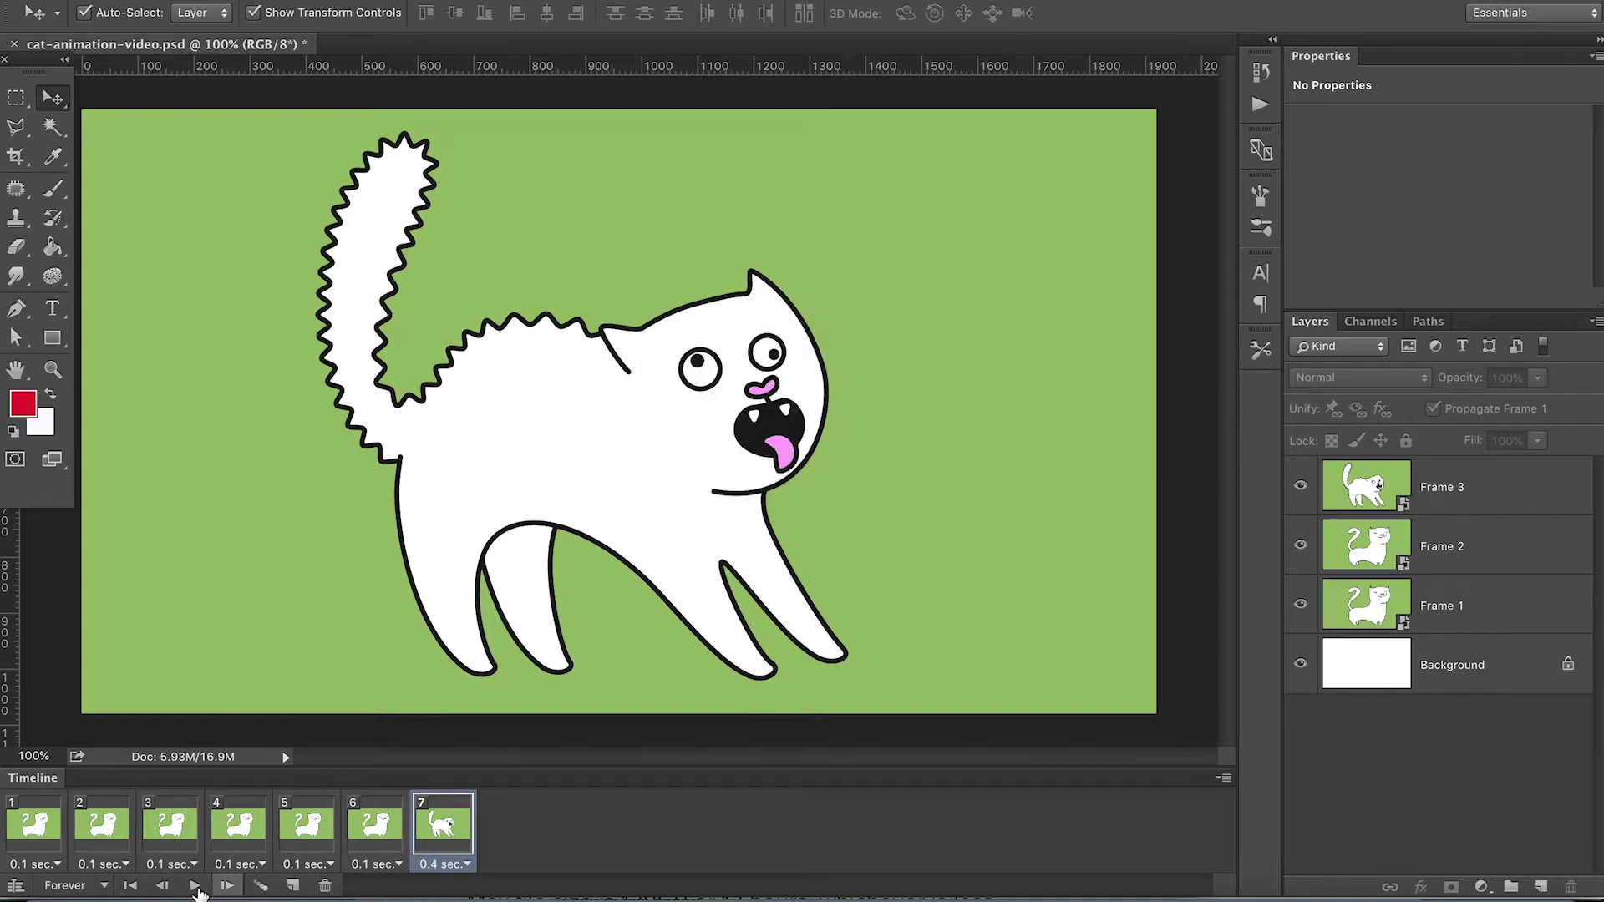
{"action": "left_click", "coordinate": [194, 887]}
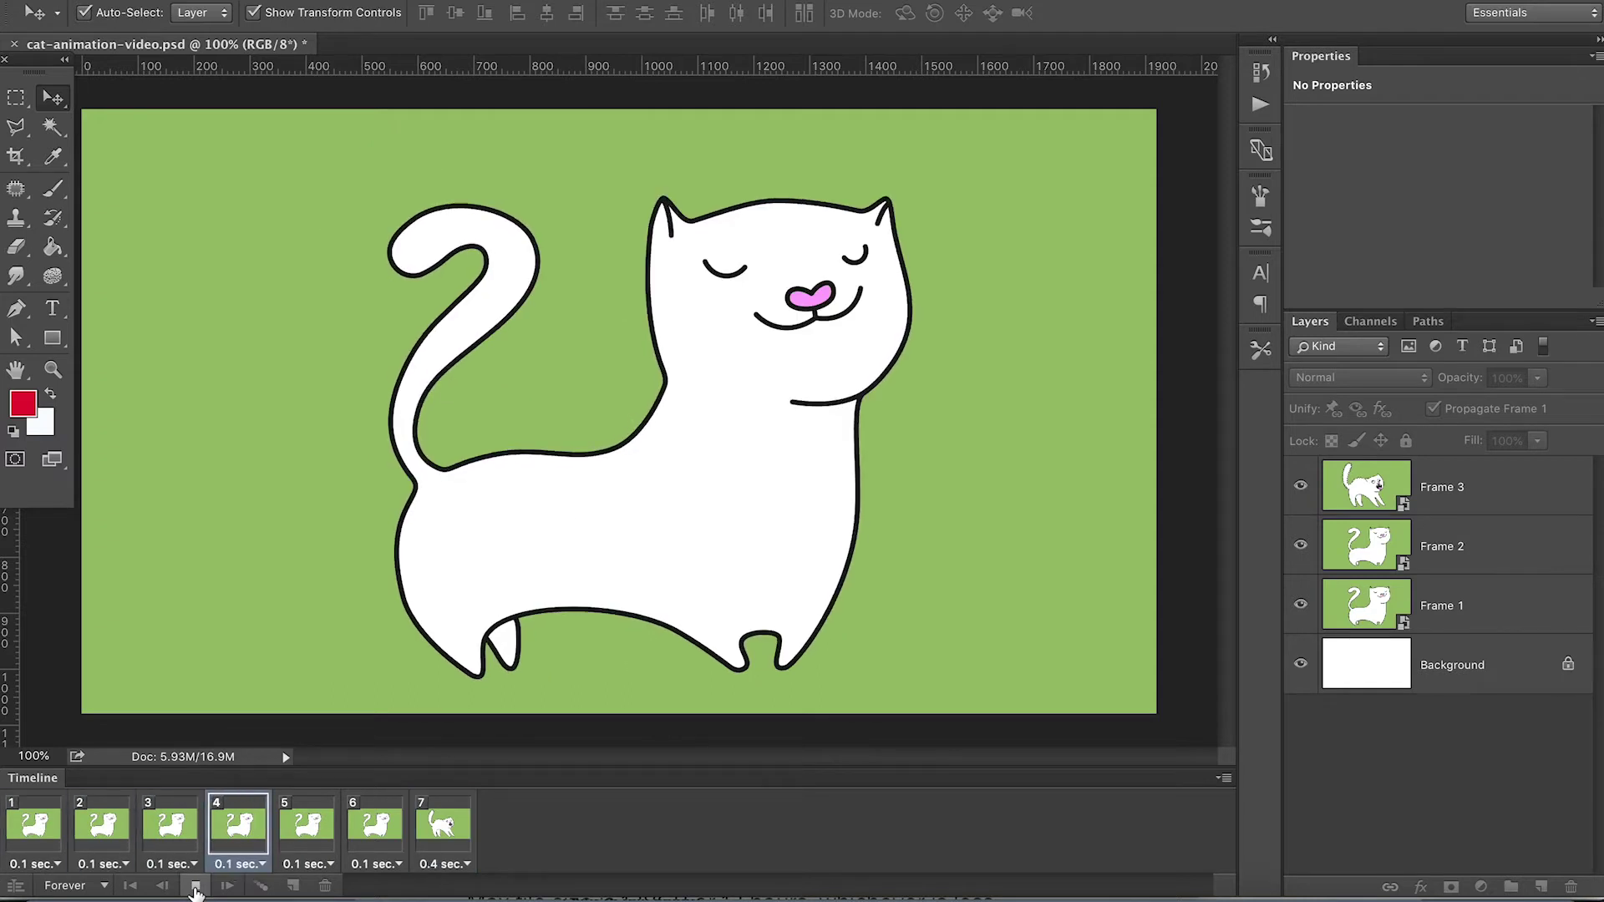
{"action": "left_click", "coordinate": [195, 887]}
Set the delay of the seventh animation frame to a custom 0.3 seconds and preview the animation
{"action": "left_click", "coordinate": [446, 829]}
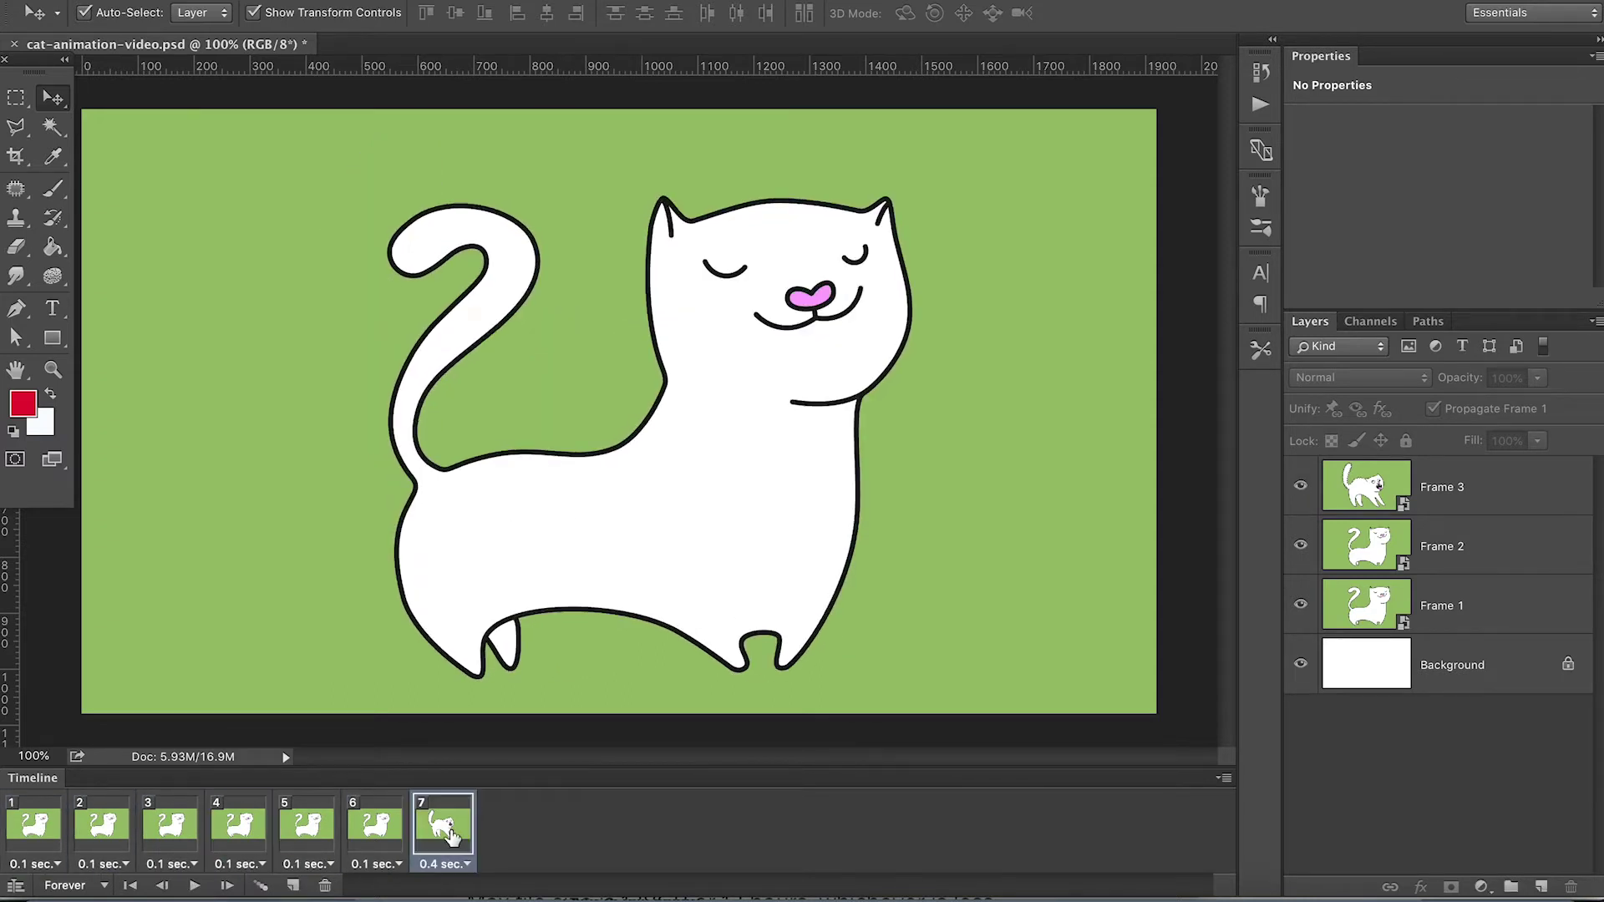
{"action": "left_click", "coordinate": [466, 865]}
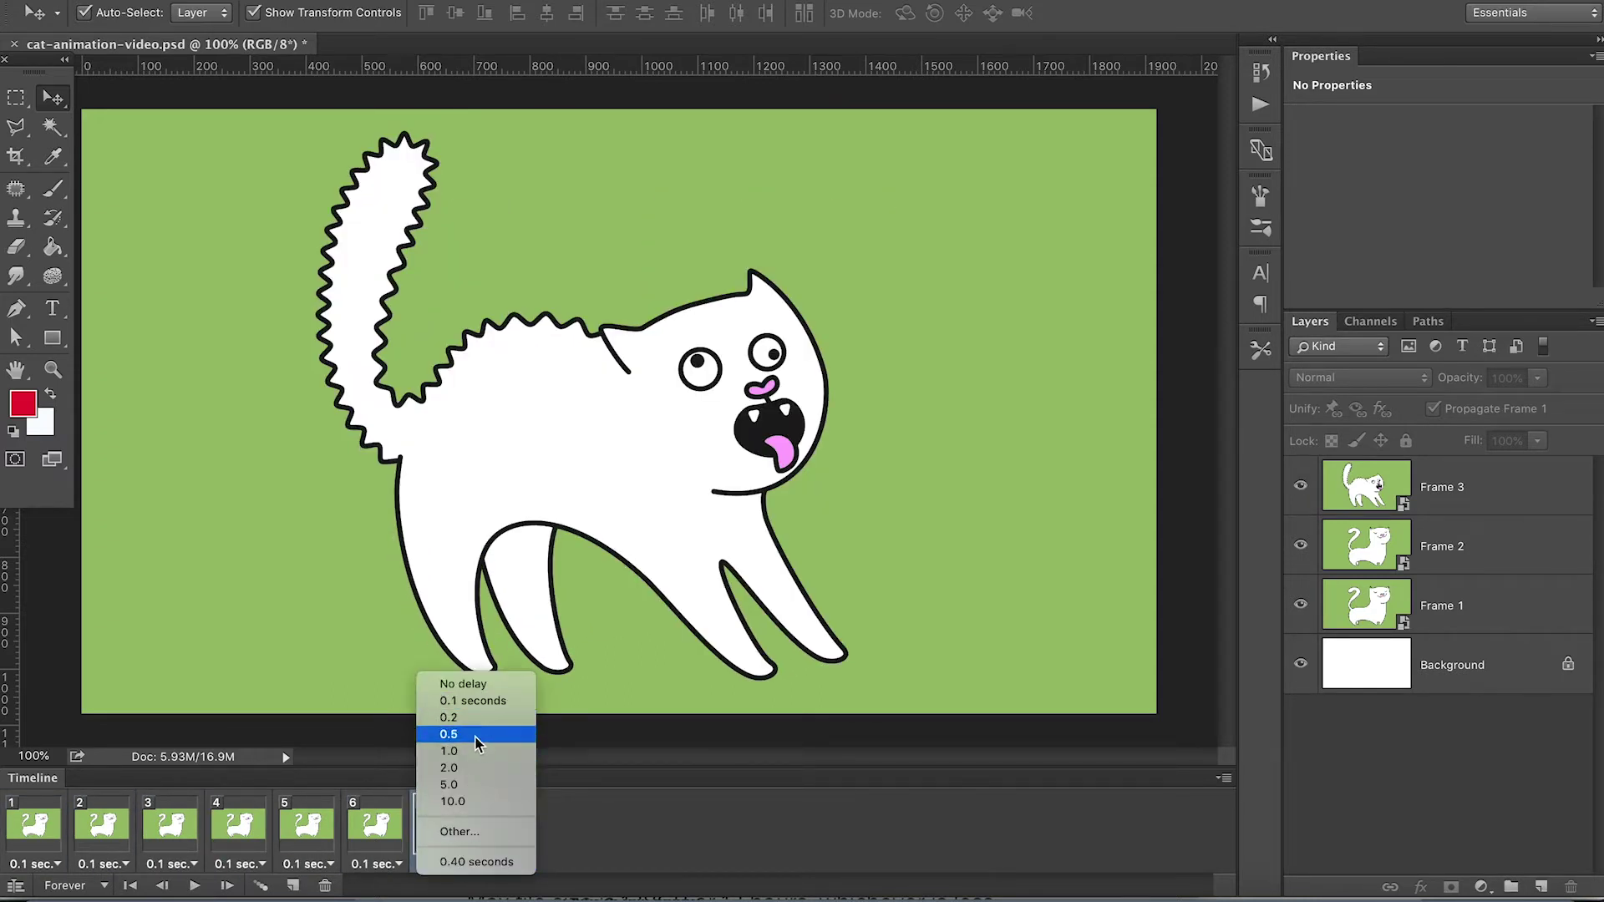
{"action": "left_click", "coordinate": [475, 833]}
{"action": "left_click", "coordinate": [758, 415]}
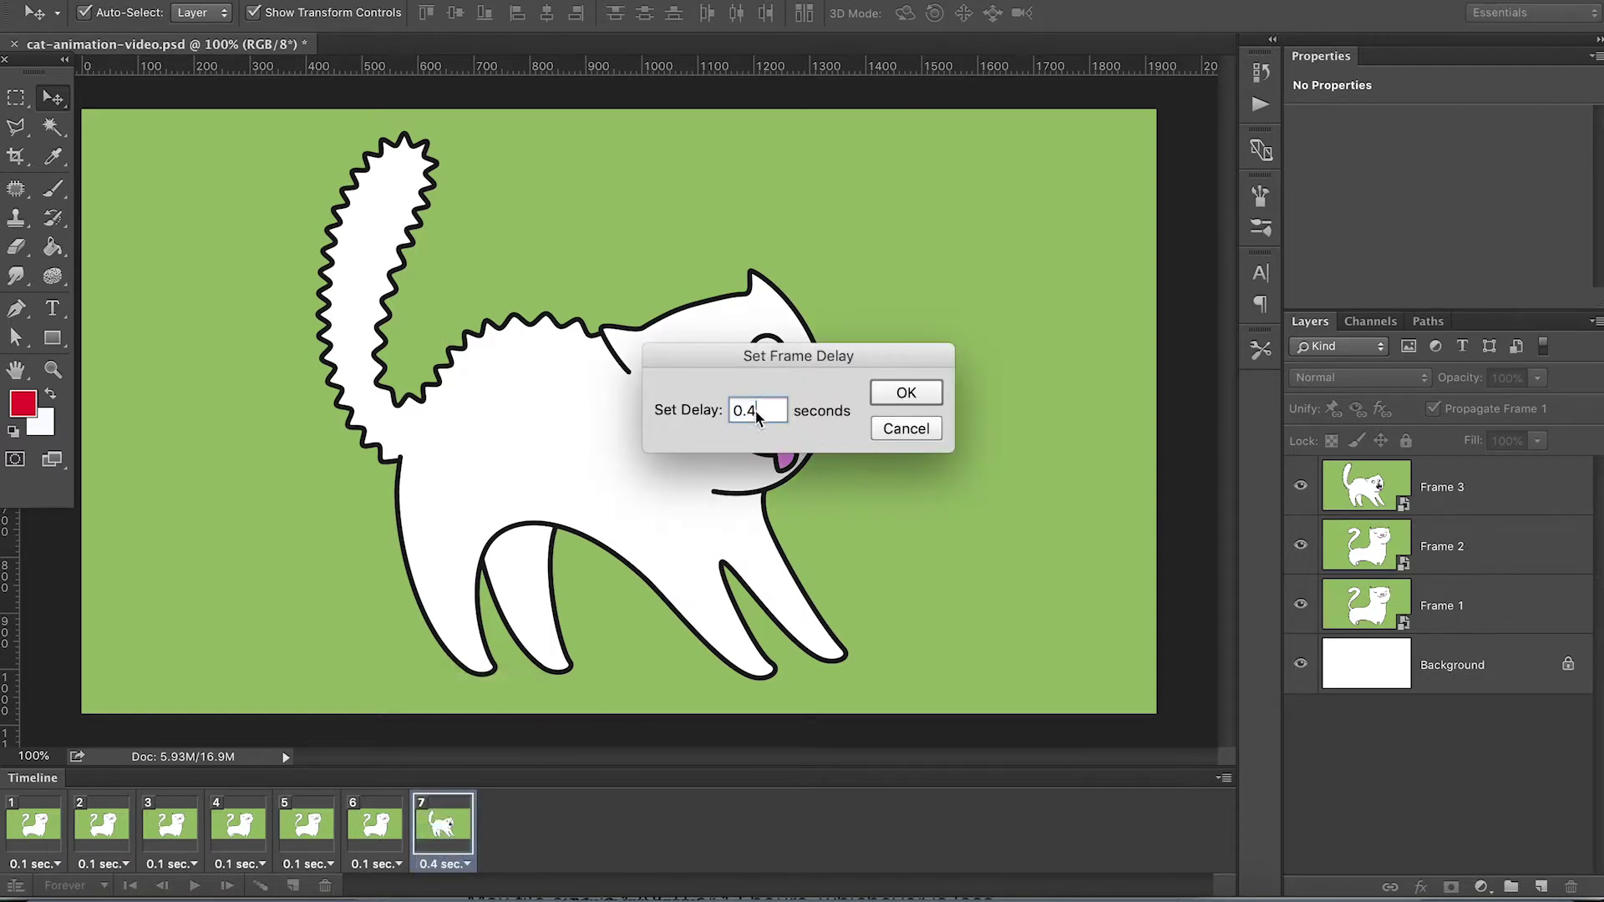
{"action": "key", "text": "BackSpace"}
{"action": "left_click", "coordinate": [916, 395]}
{"action": "left_click", "coordinate": [194, 886]}
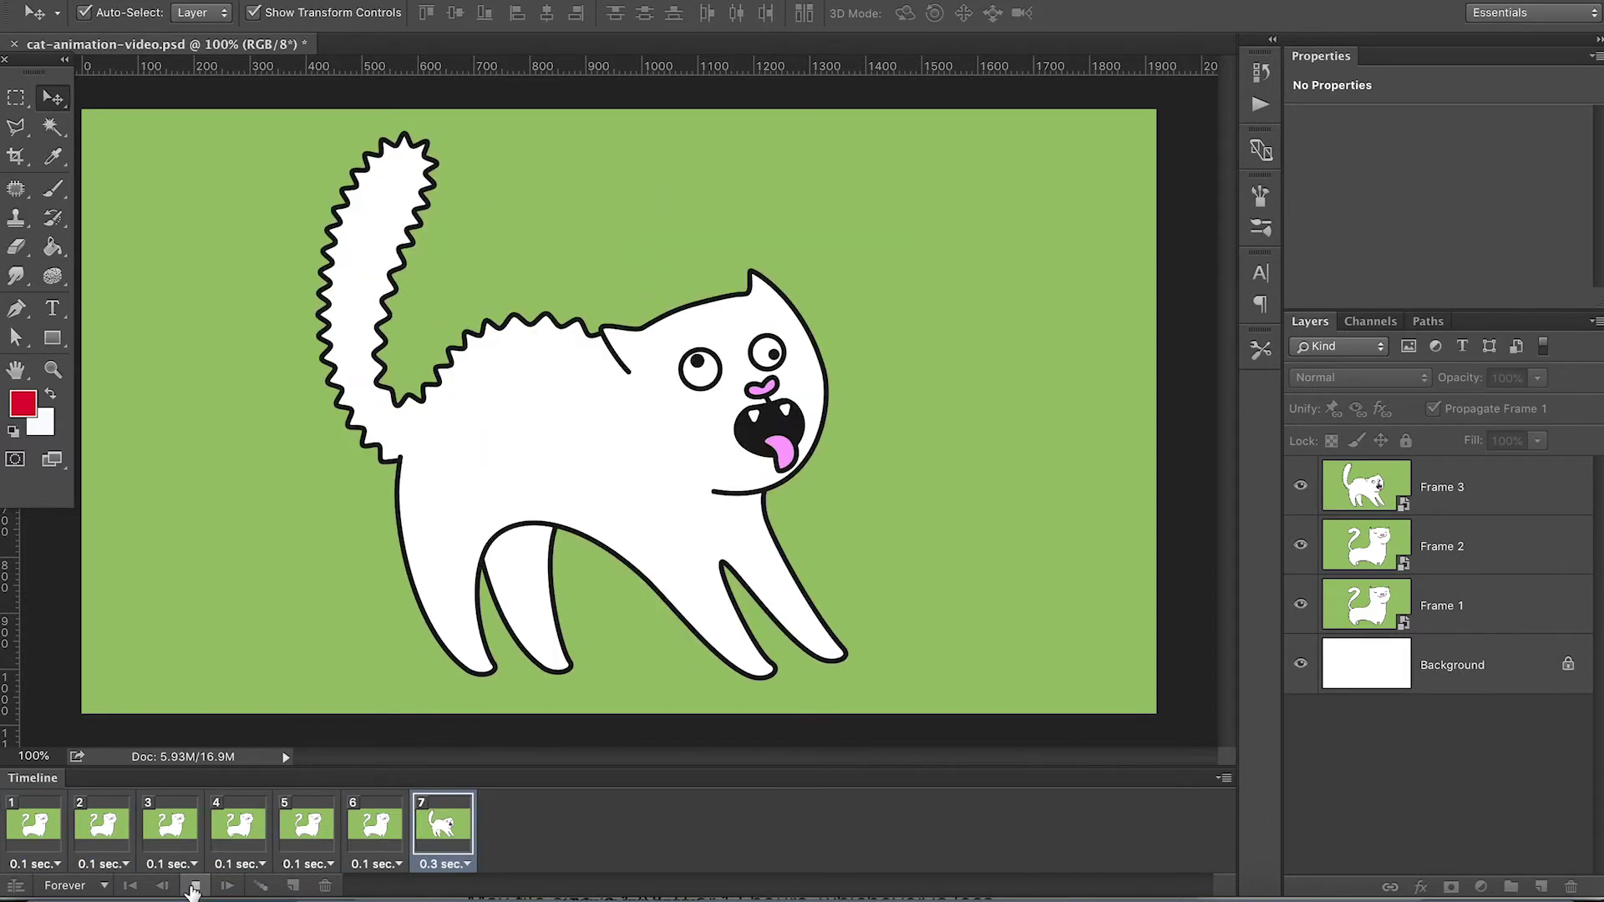
{"action": "left_click", "coordinate": [194, 887]}
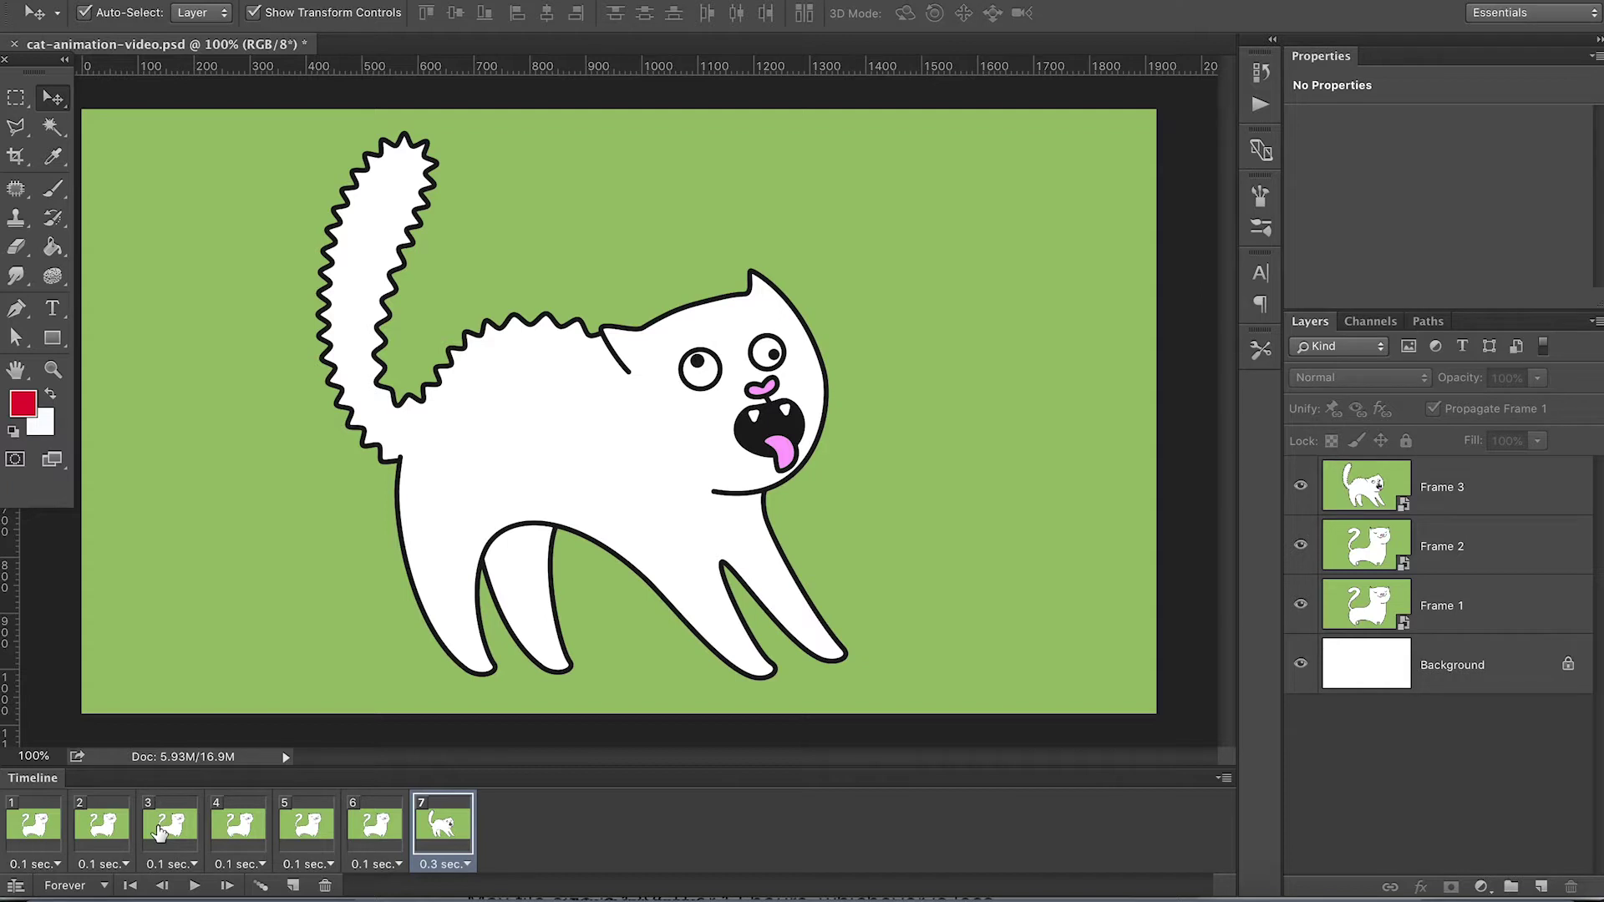
Duplicate the whole seven-frame sequence repeatedly until the timeline holds 84 frames
{"action": "left_click", "coordinate": [55, 831]}
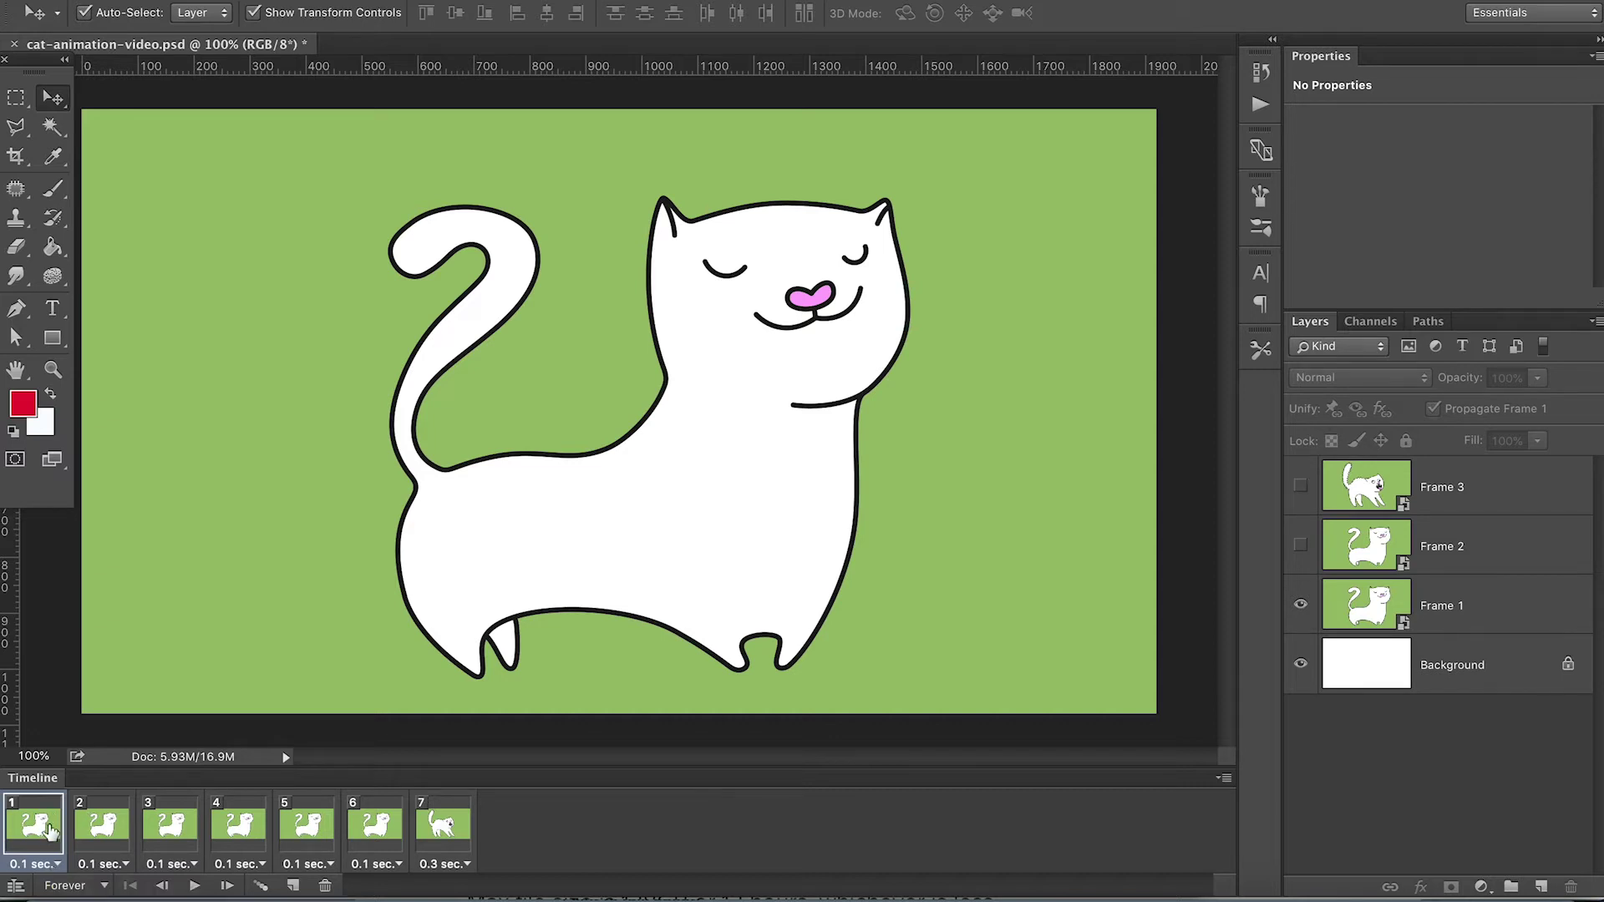
{"action": "left_click", "coordinate": [445, 827], "text": "shift"}
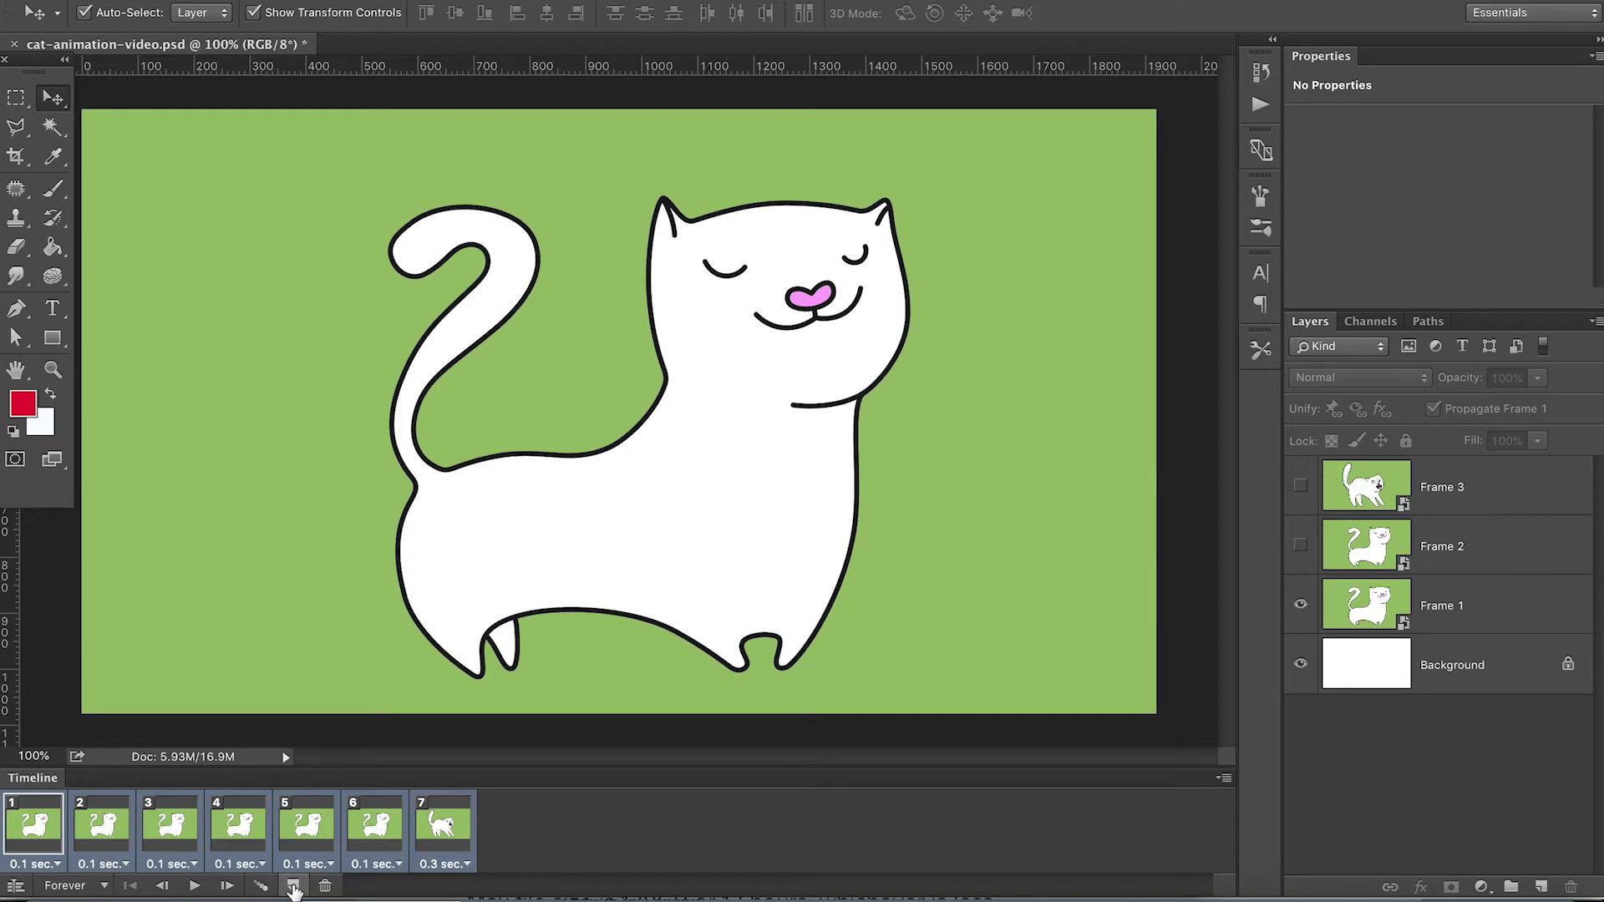
{"action": "left_click", "coordinate": [293, 887]}
{"action": "left_click", "coordinate": [293, 888]}
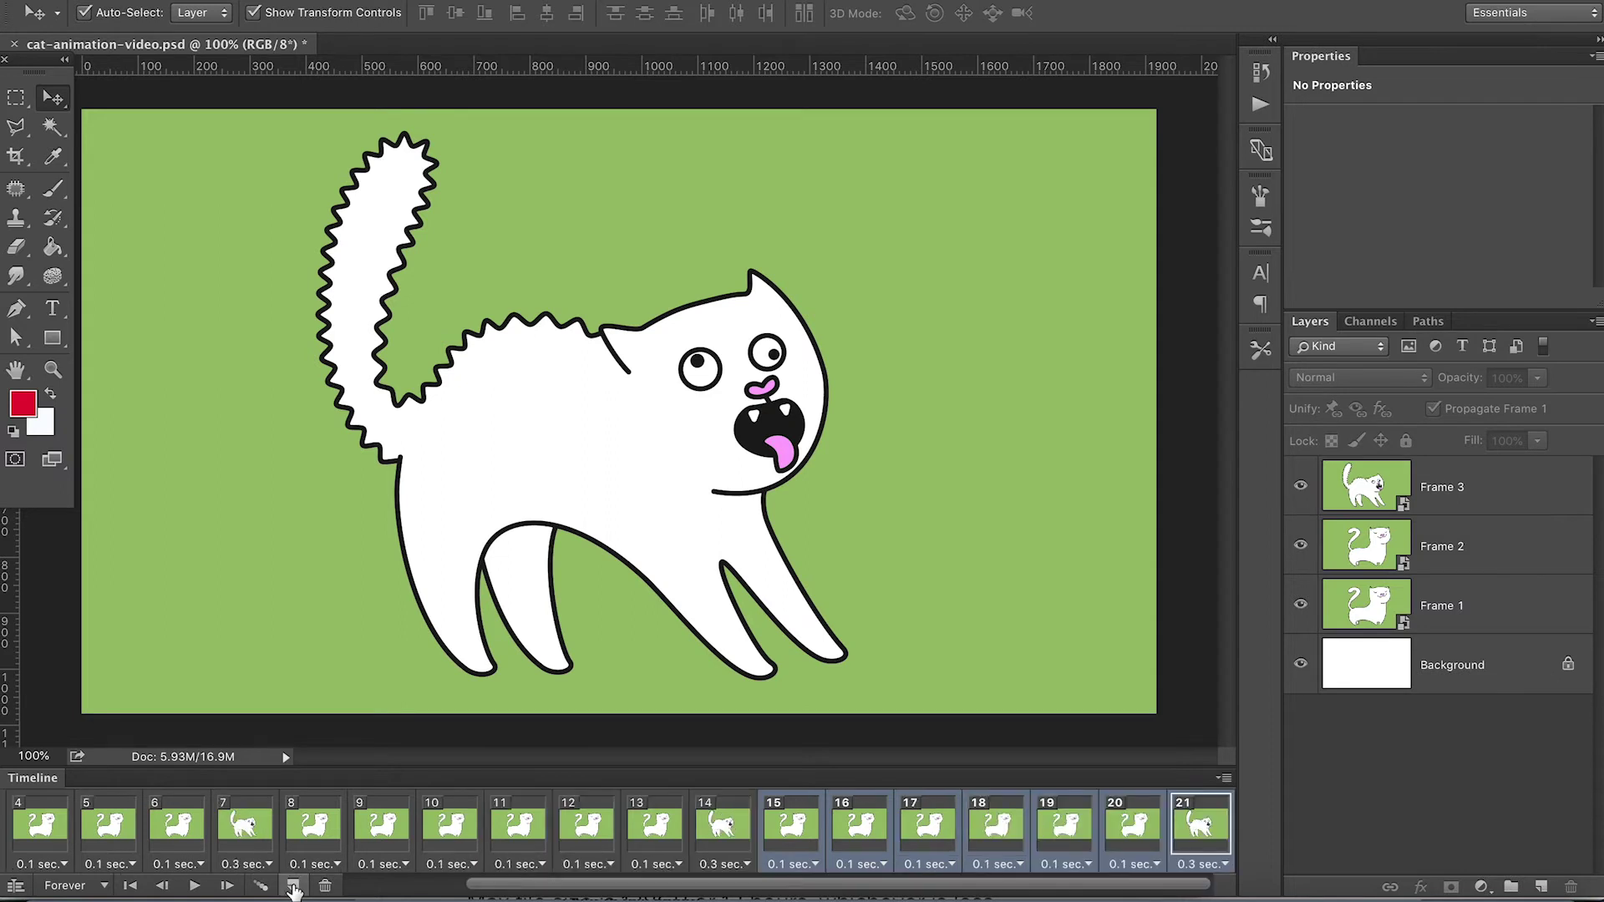
{"action": "left_click", "coordinate": [294, 887]}
{"action": "left_click", "coordinate": [293, 887]}
{"action": "left_click", "coordinate": [293, 887]}
{"action": "left_click", "coordinate": [293, 887]}
{"action": "left_click", "coordinate": [293, 887]}
{"action": "left_click", "coordinate": [293, 887]}
{"action": "left_click", "coordinate": [294, 887]}
{"action": "left_click", "coordinate": [293, 887]}
{"action": "left_click", "coordinate": [293, 887]}
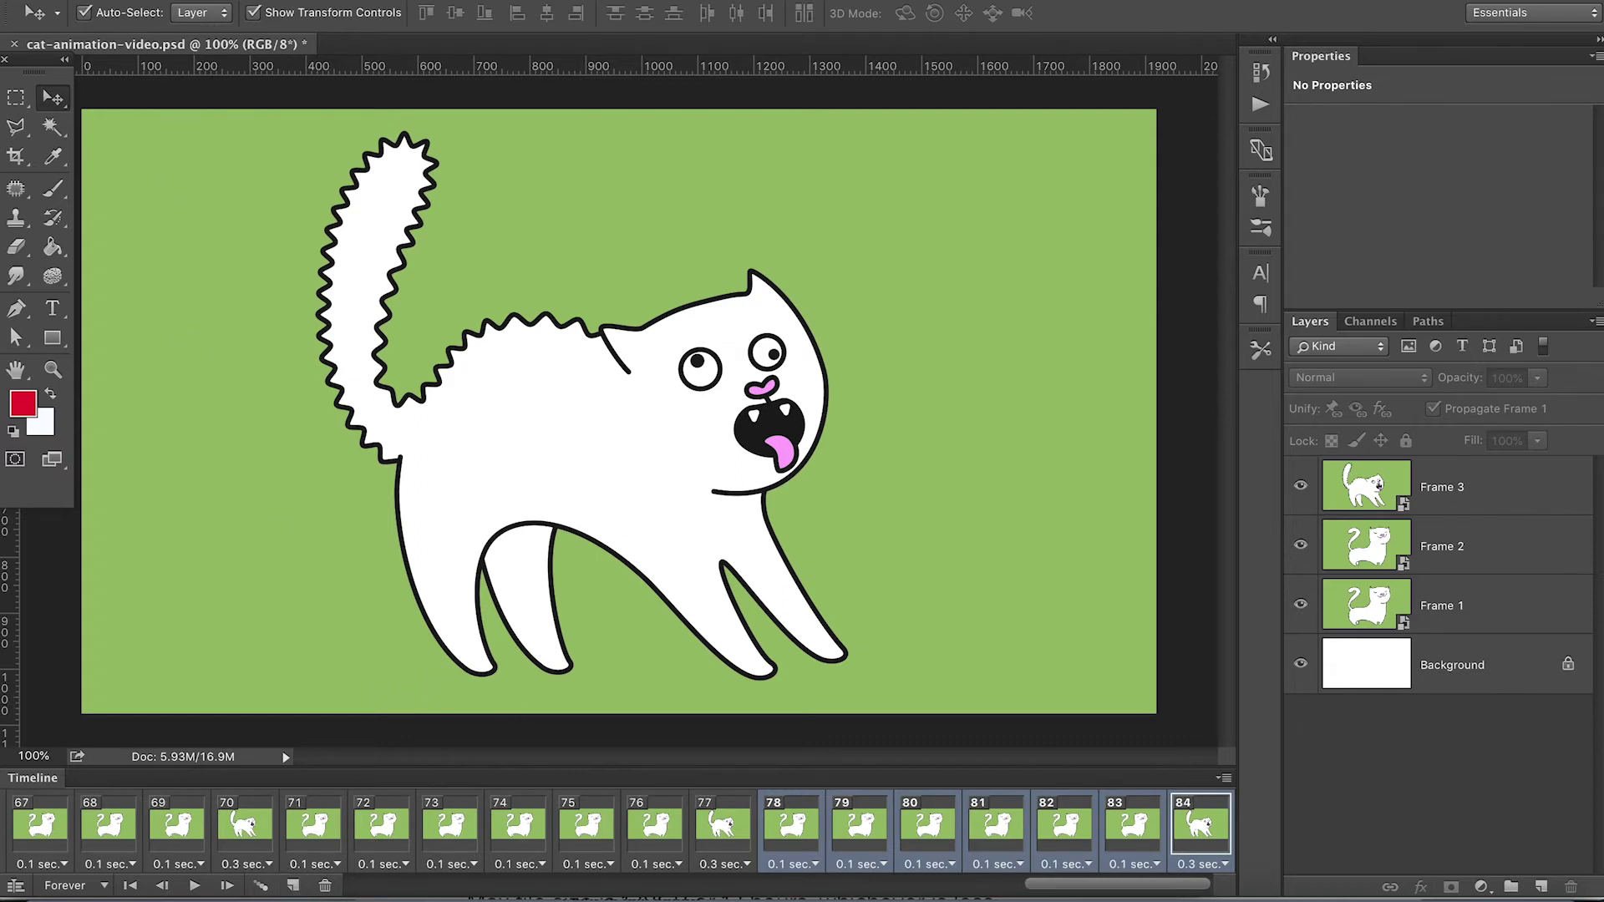
Start a video render of the animation named cat-animation-video.mp4, with the insta-video-1 folder as its destination
{"action": "left_click", "coordinate": [194, 0]}
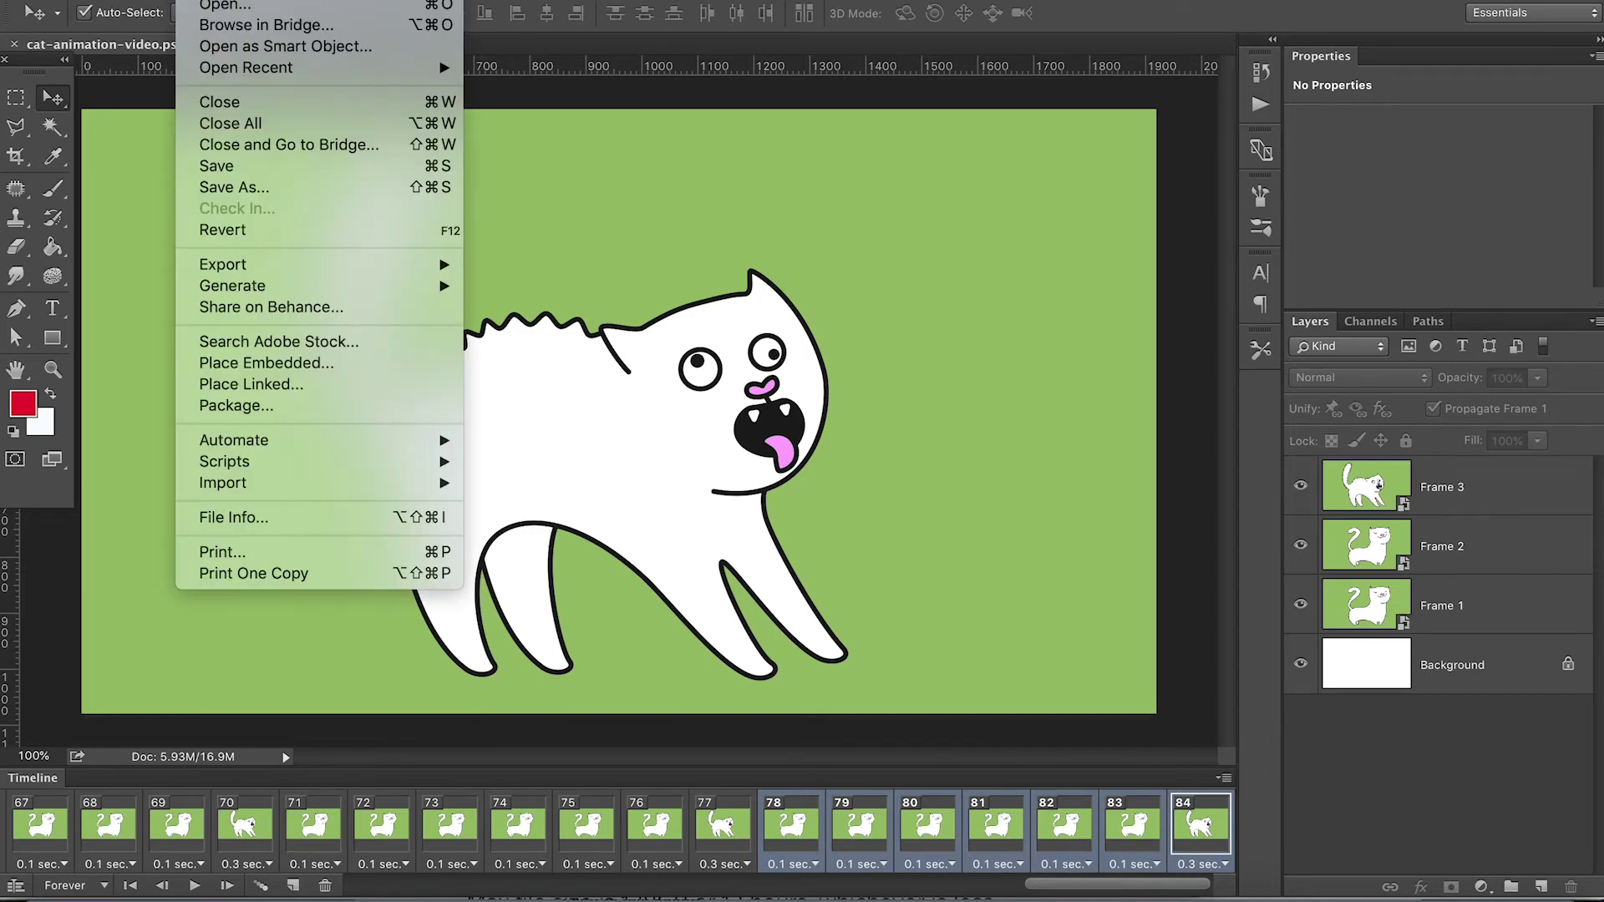
{"action": "mouse_move", "coordinate": [276, 263]}
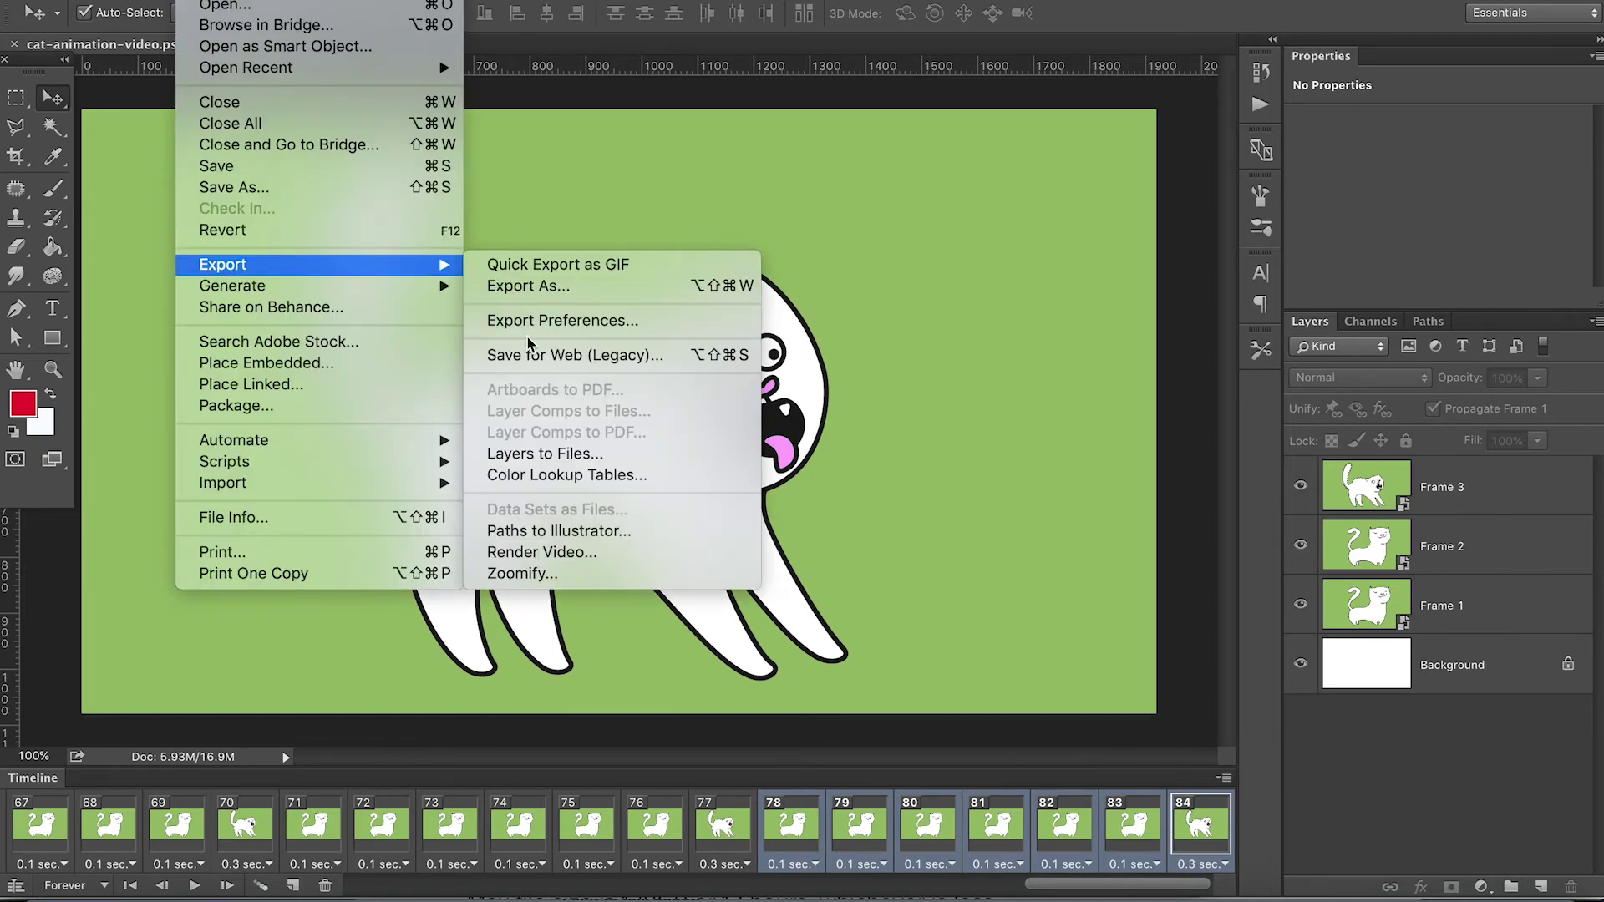
{"action": "left_click", "coordinate": [544, 555]}
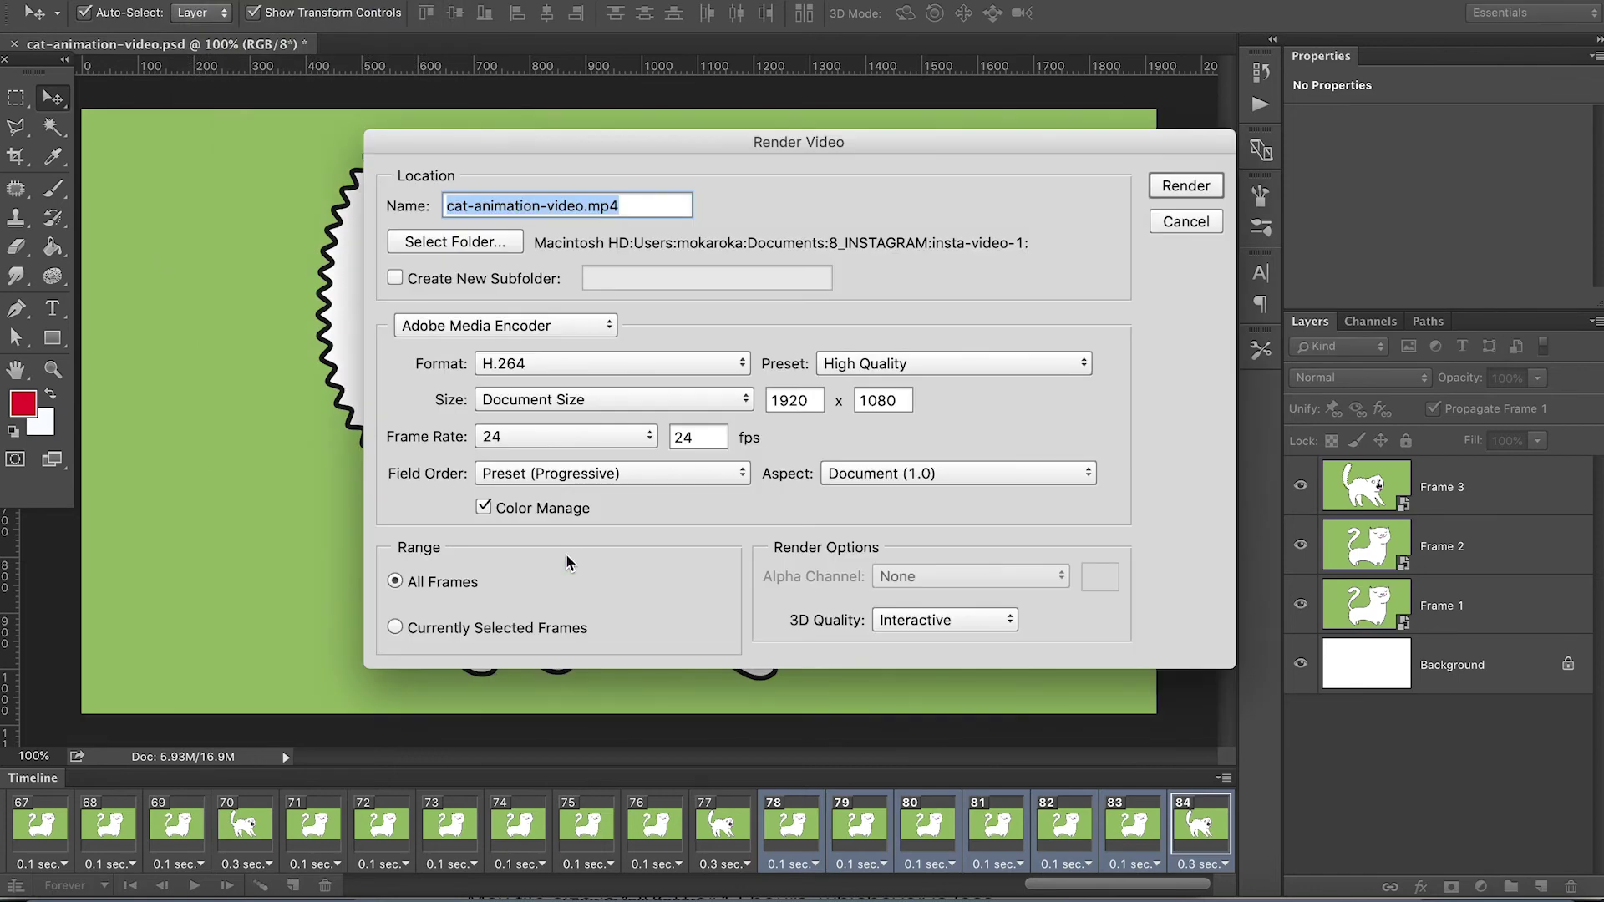
{"action": "left_click", "coordinate": [491, 214]}
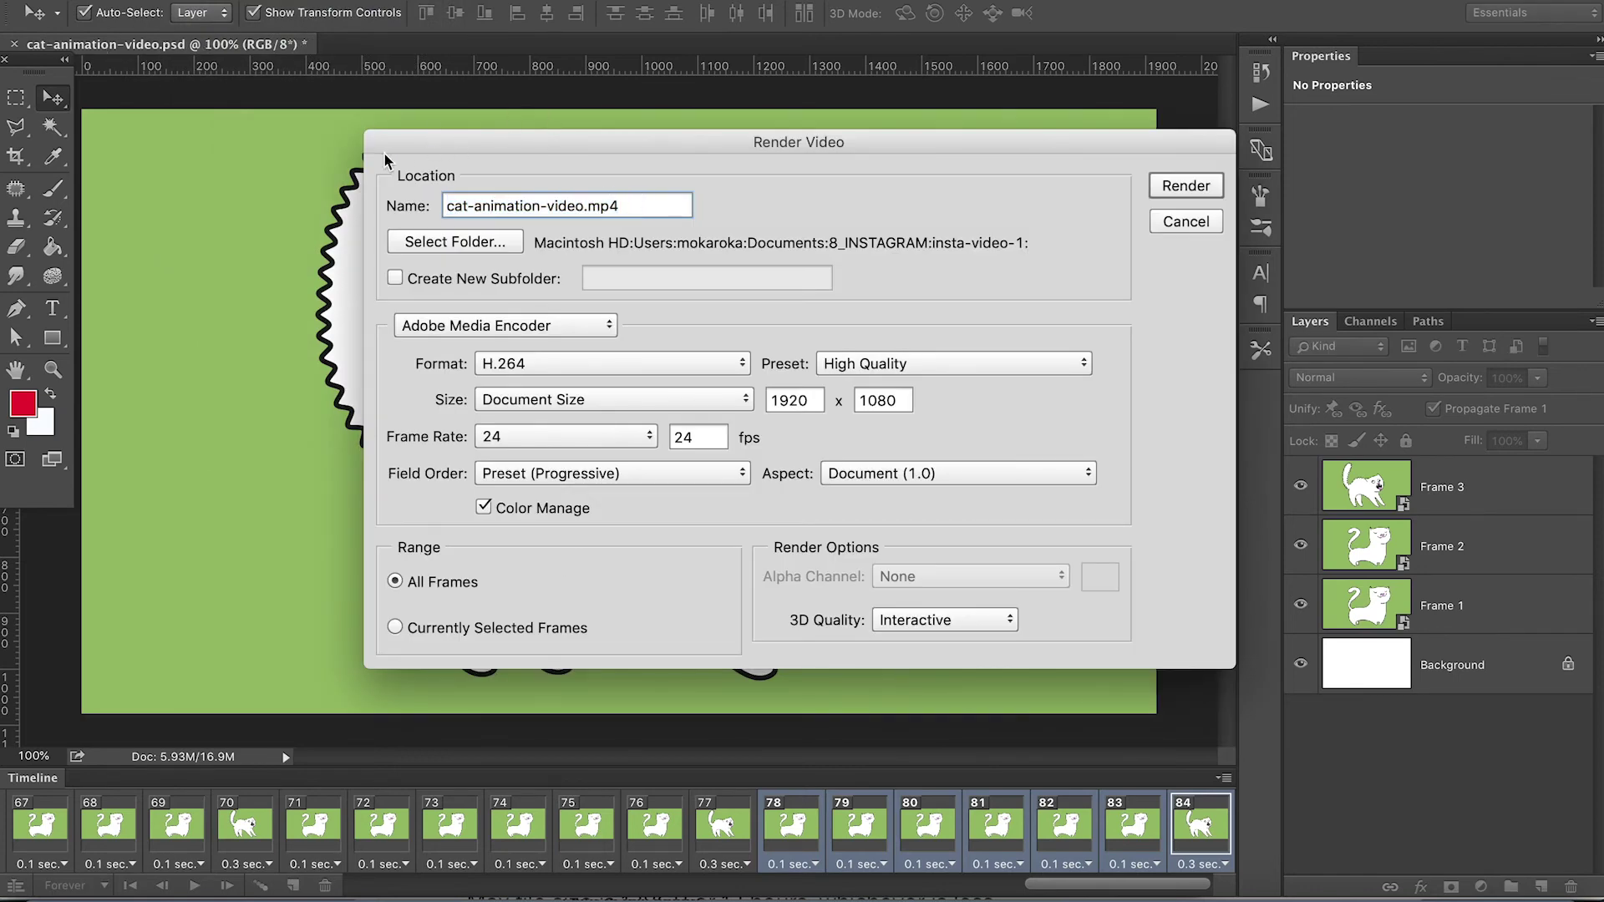
{"action": "triple_click", "coordinate": [459, 206]}
{"action": "left_click", "coordinate": [460, 247]}
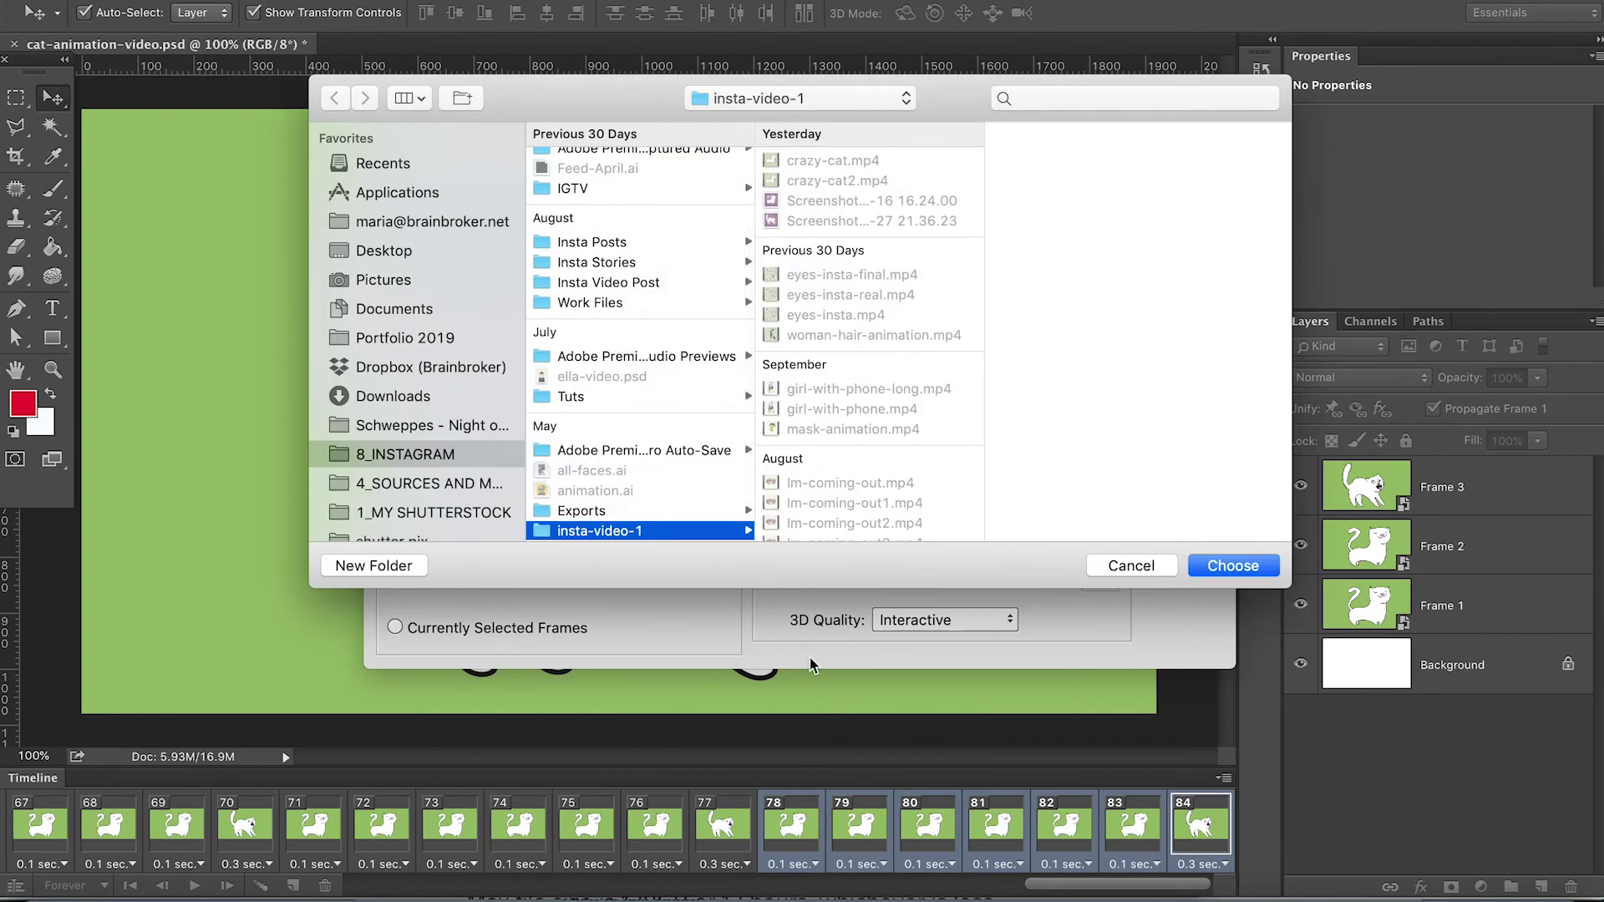
{"action": "left_click", "coordinate": [1190, 575]}
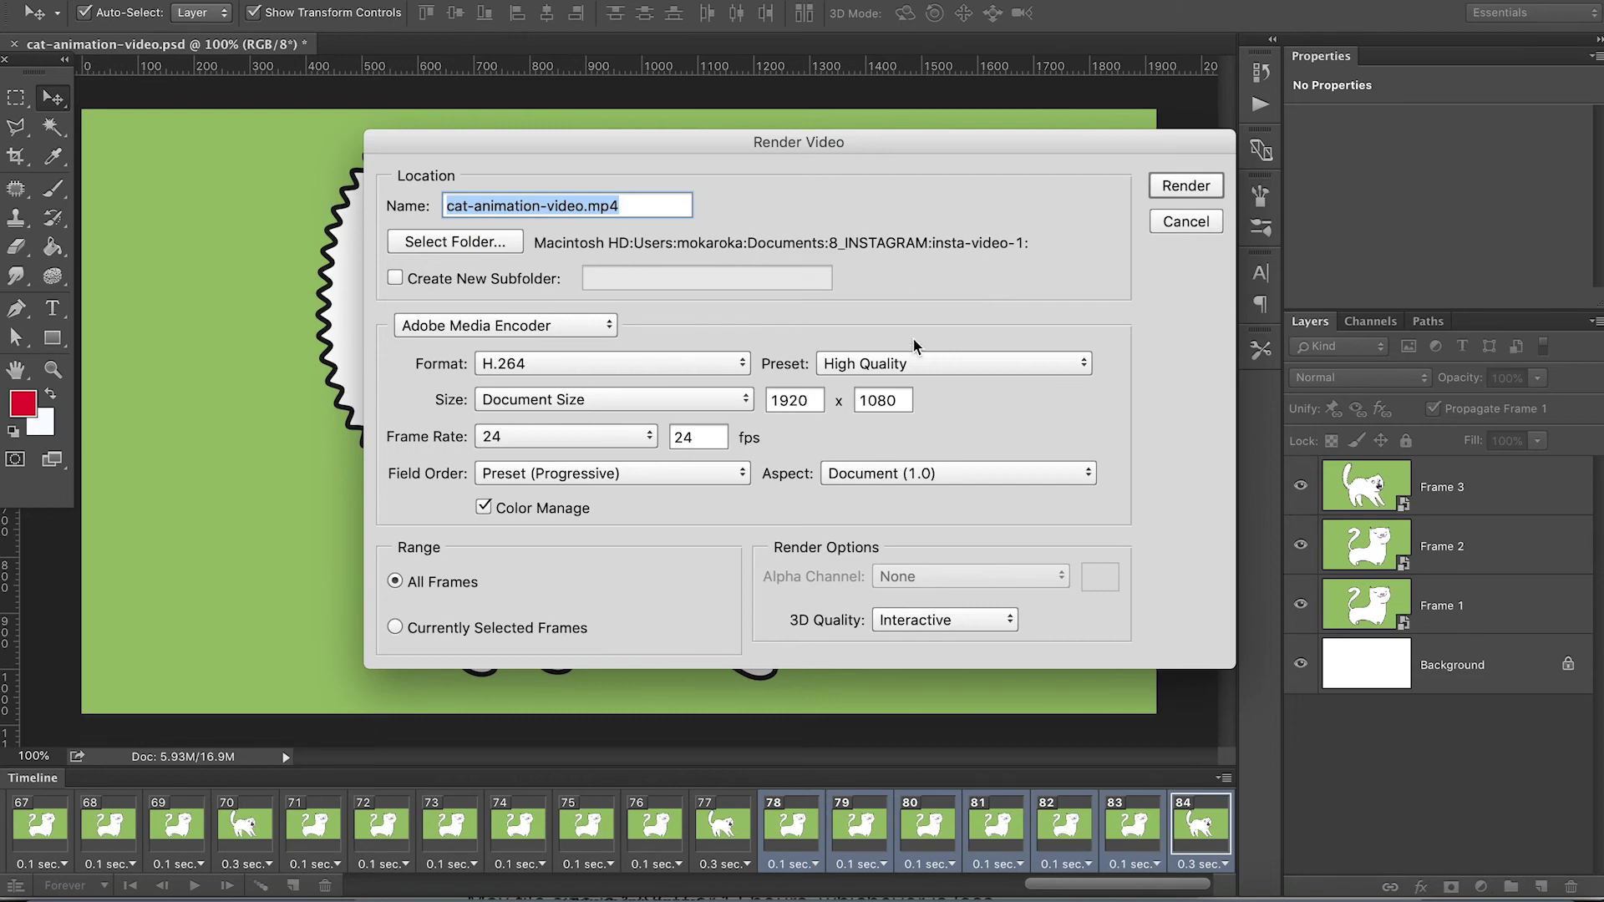
Render all frames as H.264 video with the High Quality preset, at the 1920 x 1080 document size and 24 fps
{"action": "left_click", "coordinate": [616, 409]}
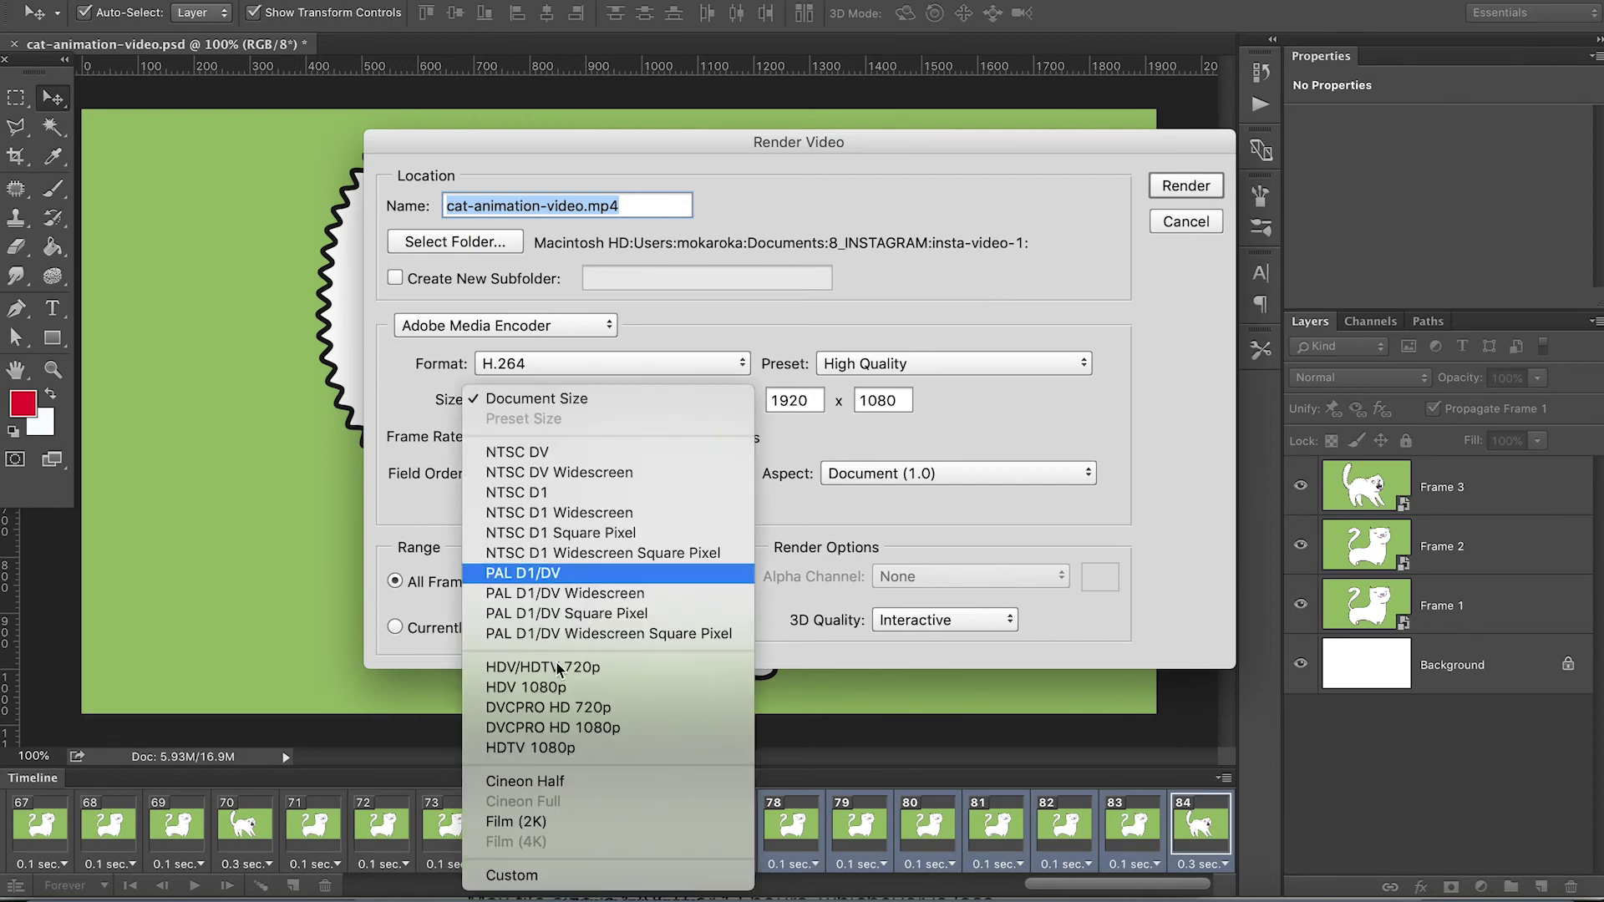
{"action": "left_click", "coordinate": [404, 408]}
{"action": "left_click", "coordinate": [493, 367]}
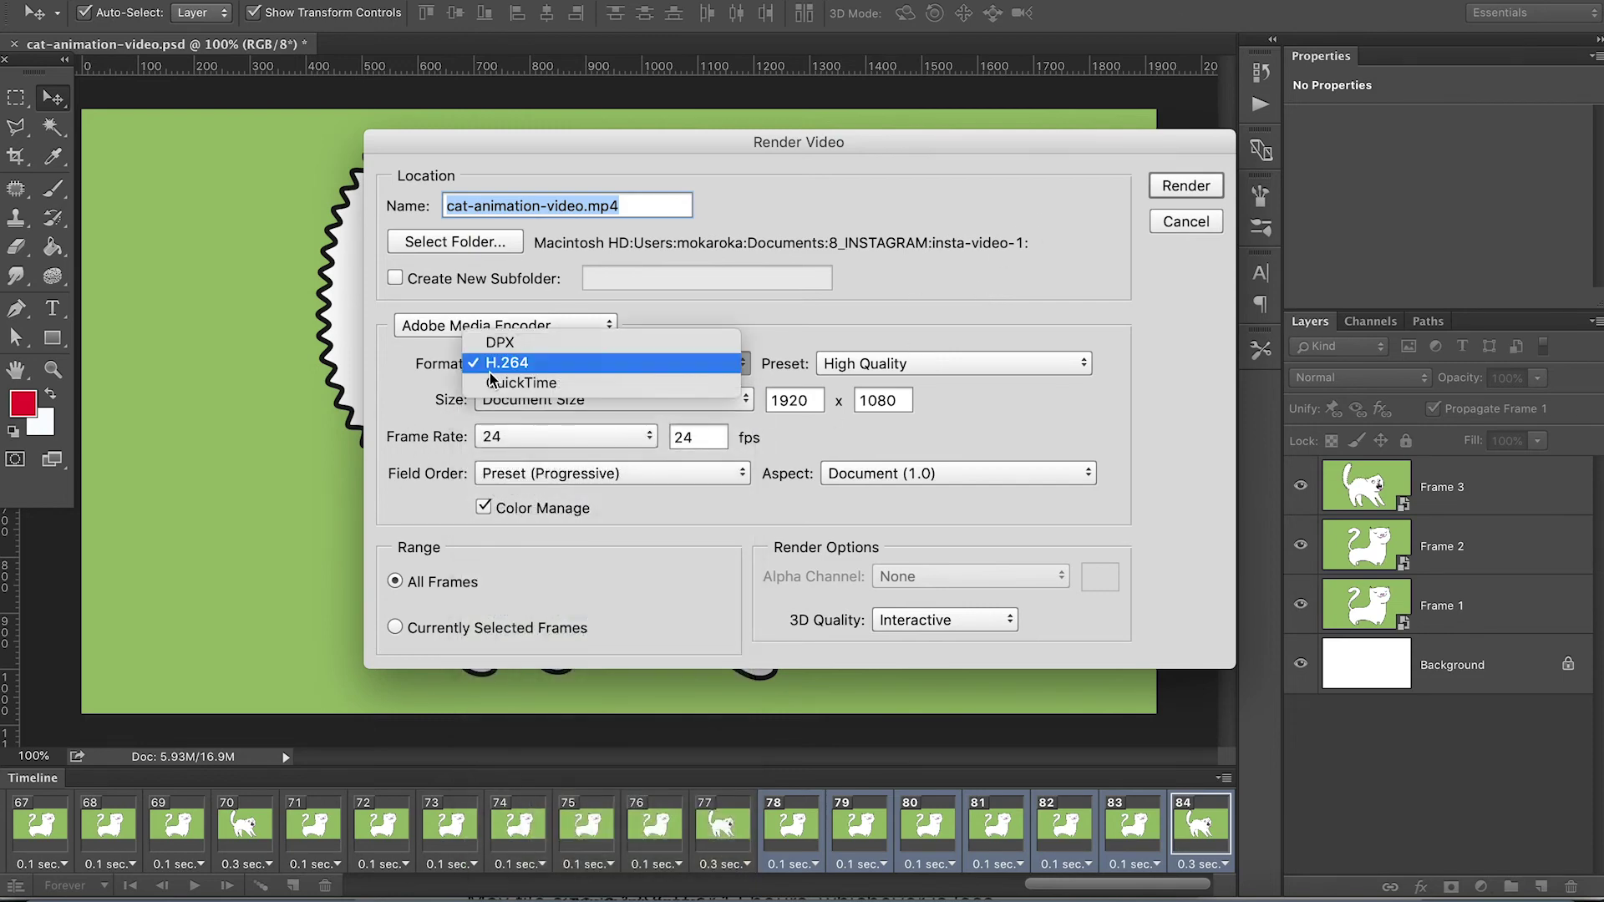
{"action": "left_click", "coordinate": [406, 386]}
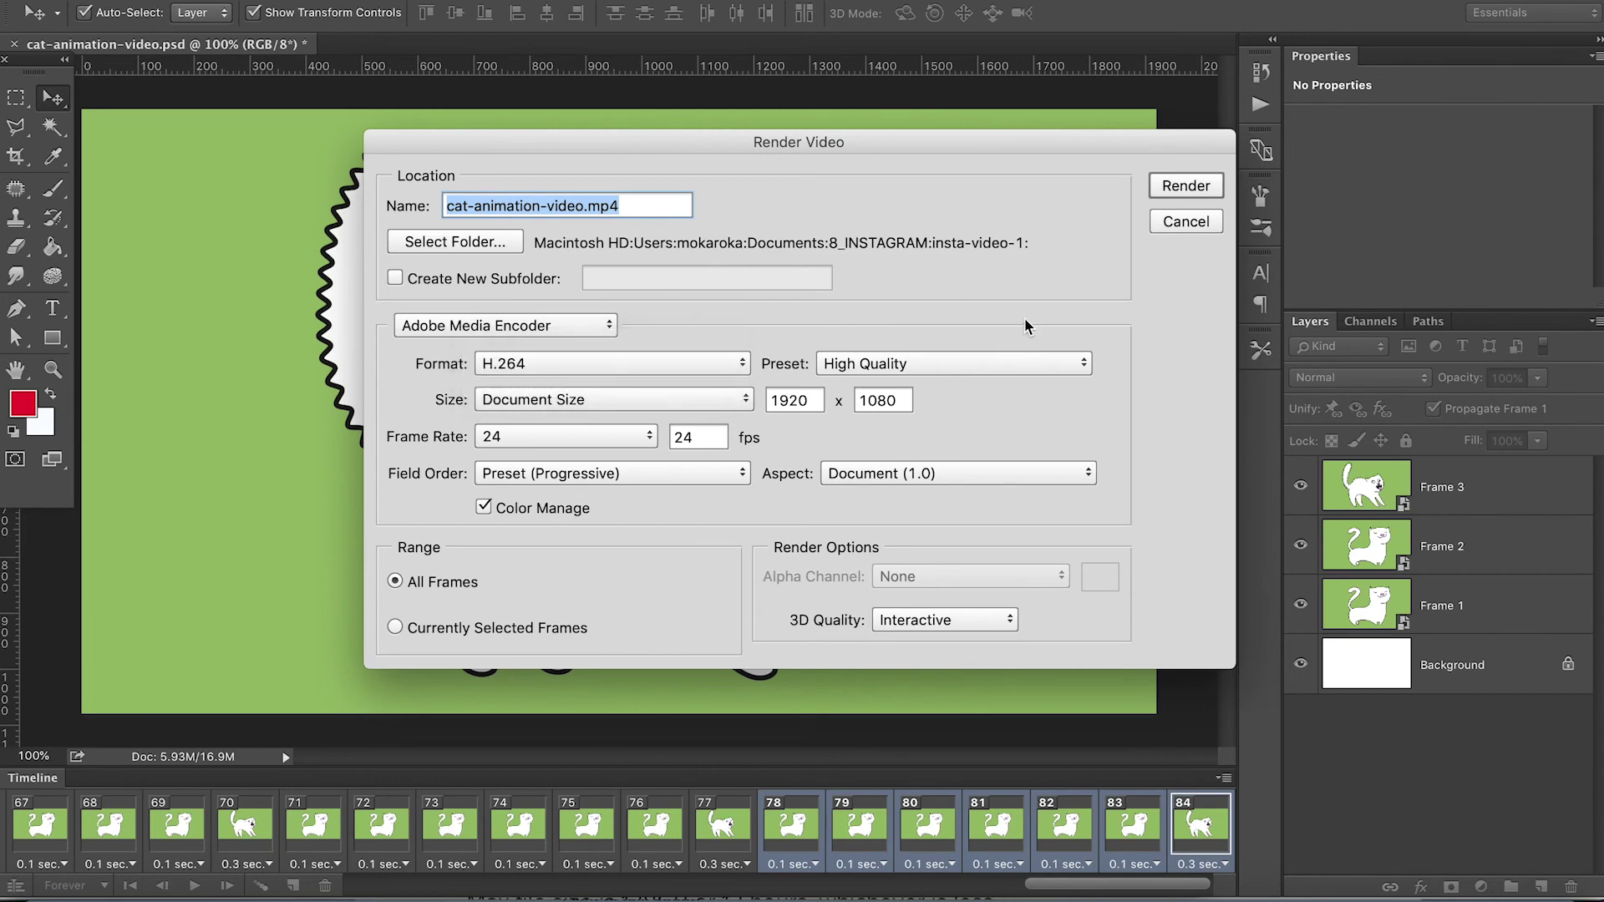
{"action": "left_click", "coordinate": [1185, 187]}
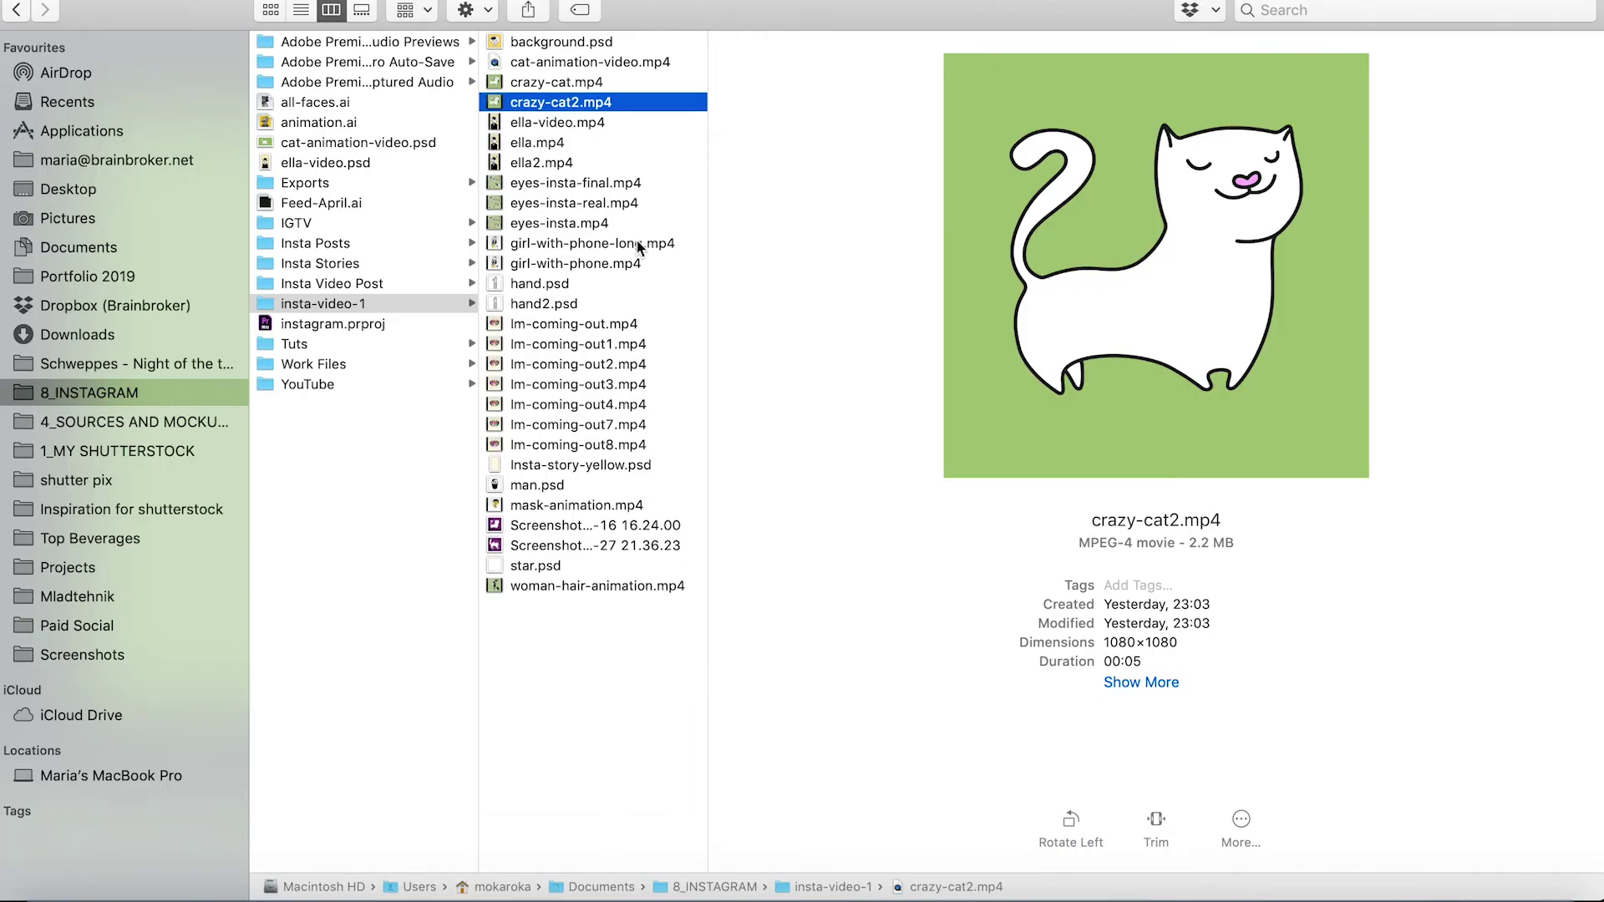
Switch to Finder and play a preview of cat-animation-video.mp4 from the insta-video-1 folder
{"action": "left_click", "coordinate": [561, 68]}
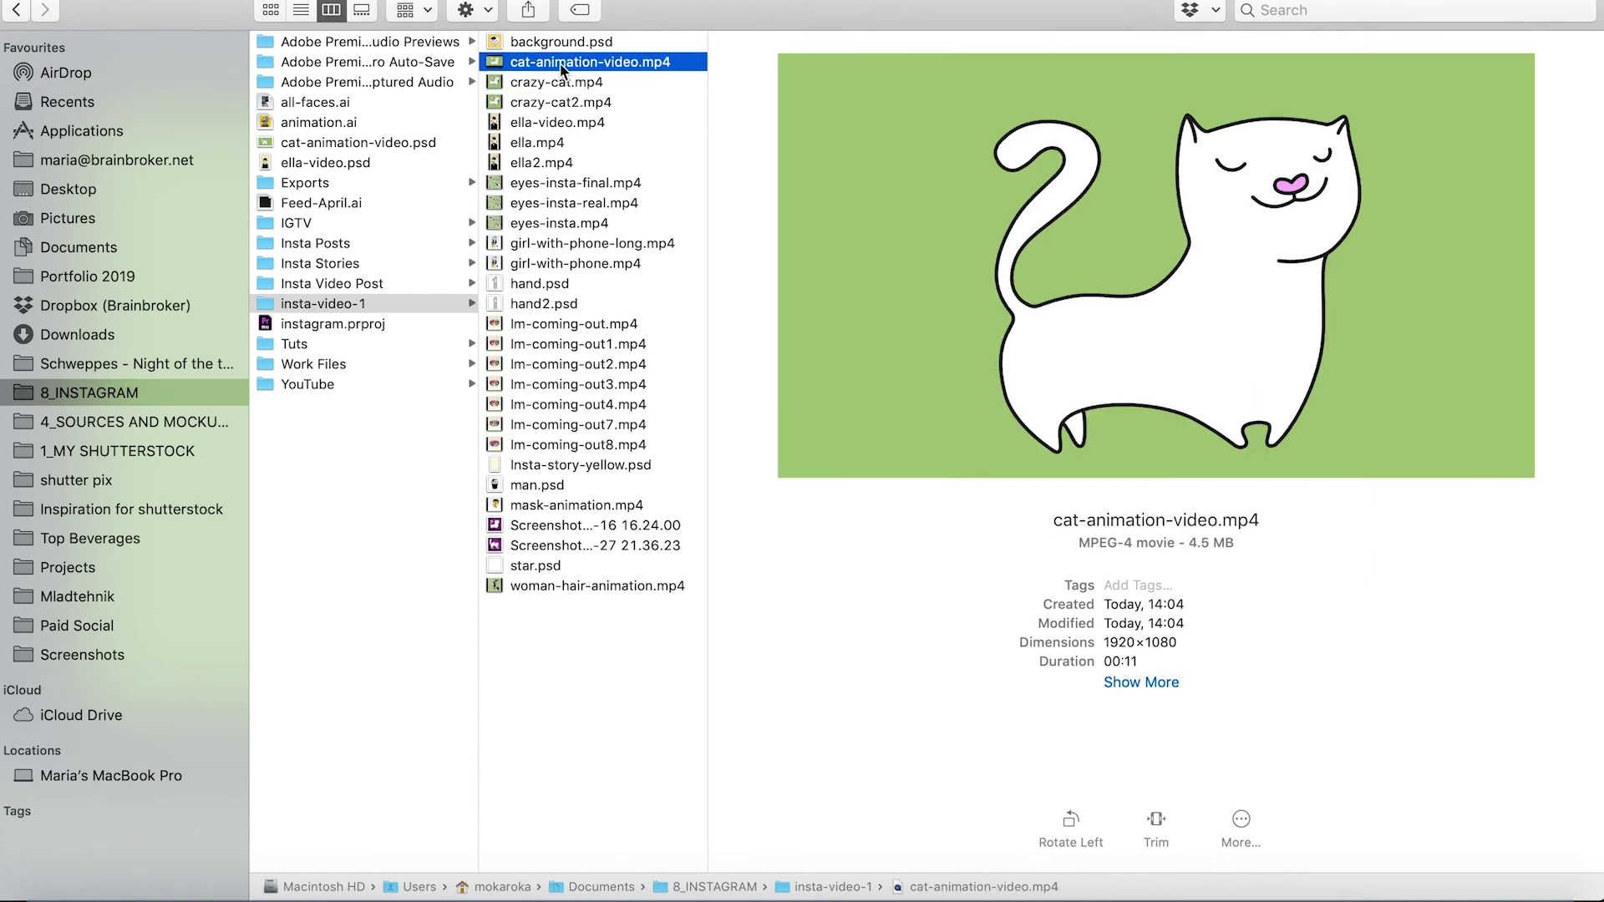
{"action": "key", "text": "space"}
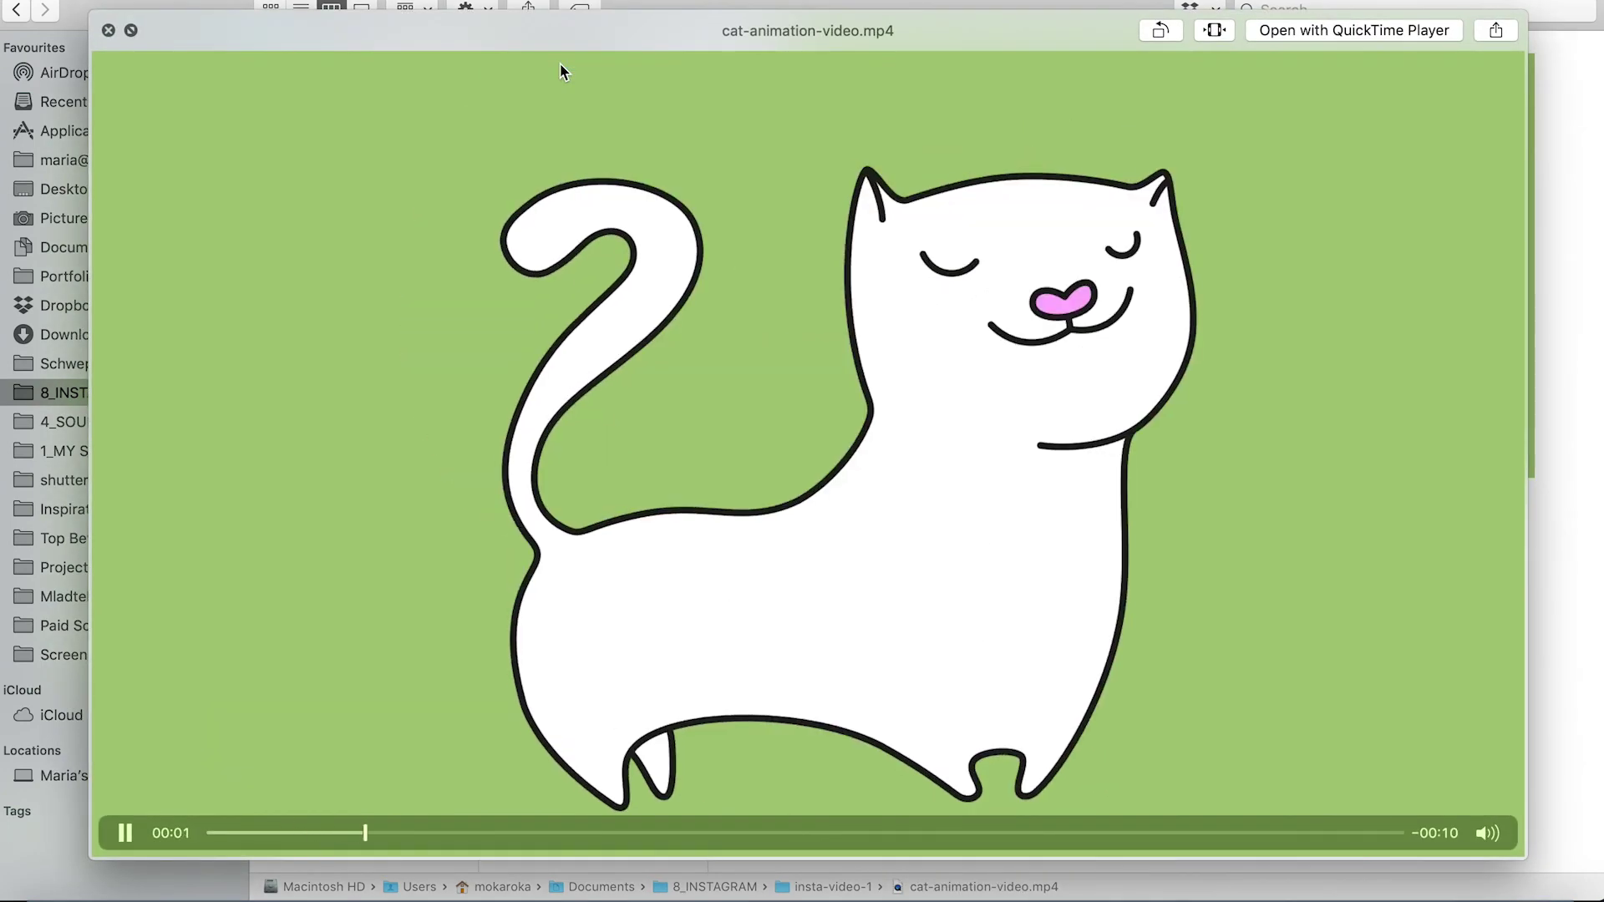